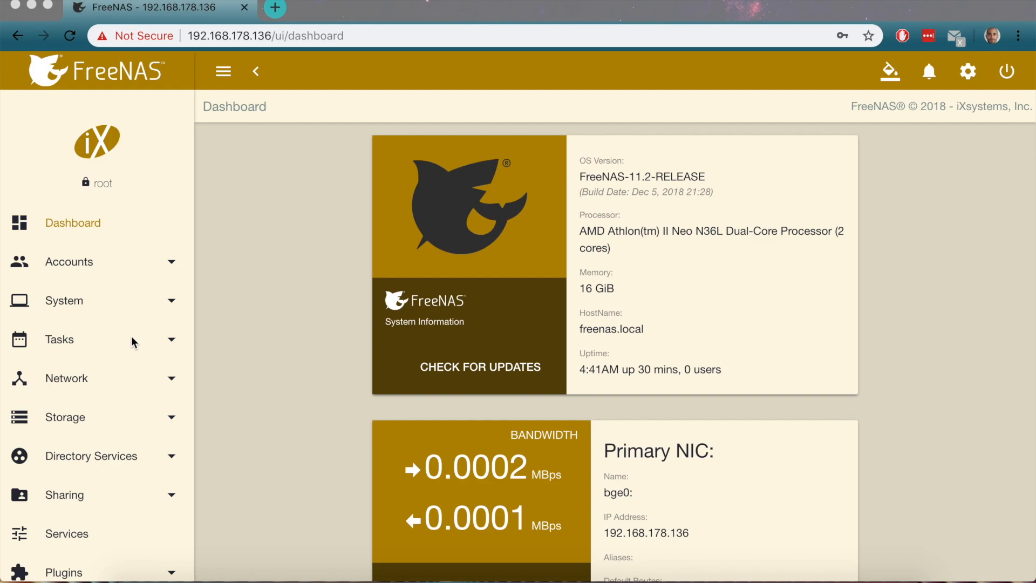
# Start creating a brand-new pool from Storage > Pools
pyautogui.click(226, 330)
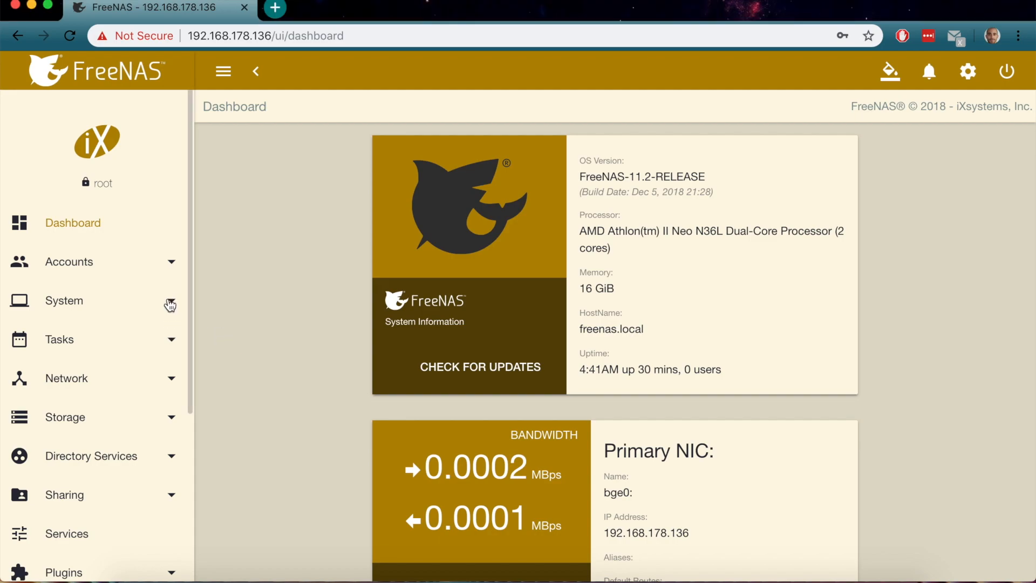
pyautogui.click(160, 421)
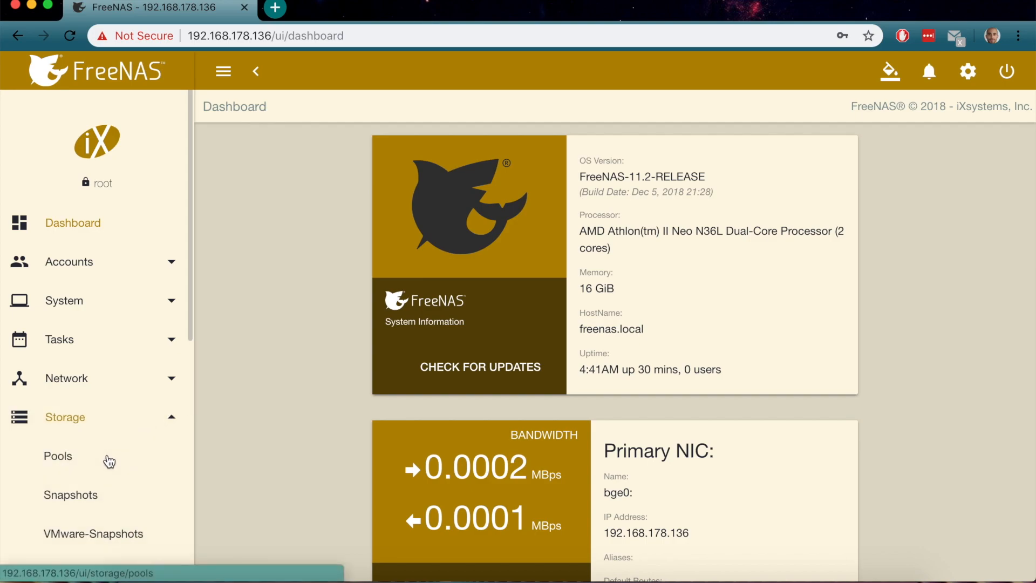
pyautogui.click(51, 460)
pyautogui.click(964, 181)
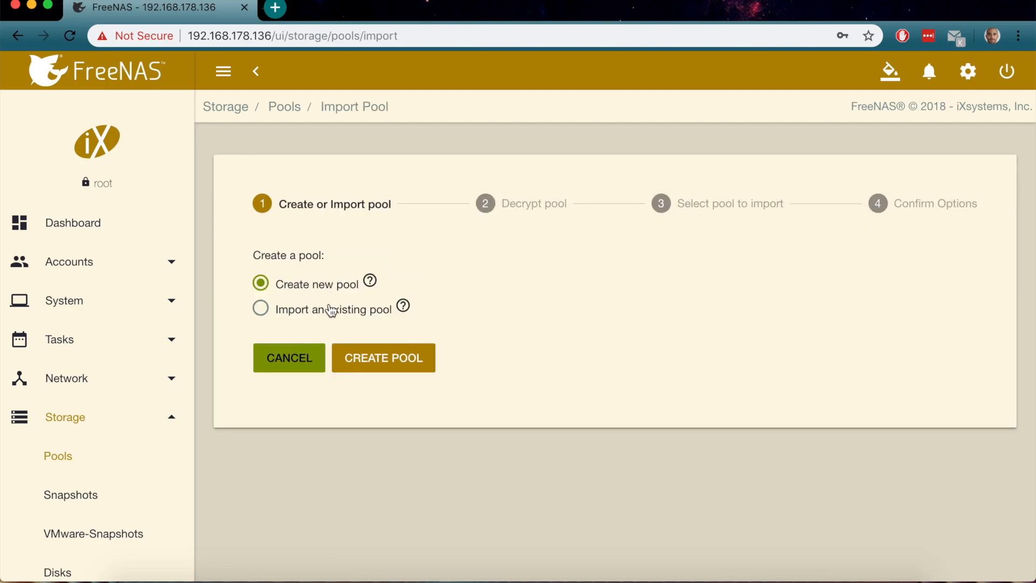
pyautogui.click(344, 362)
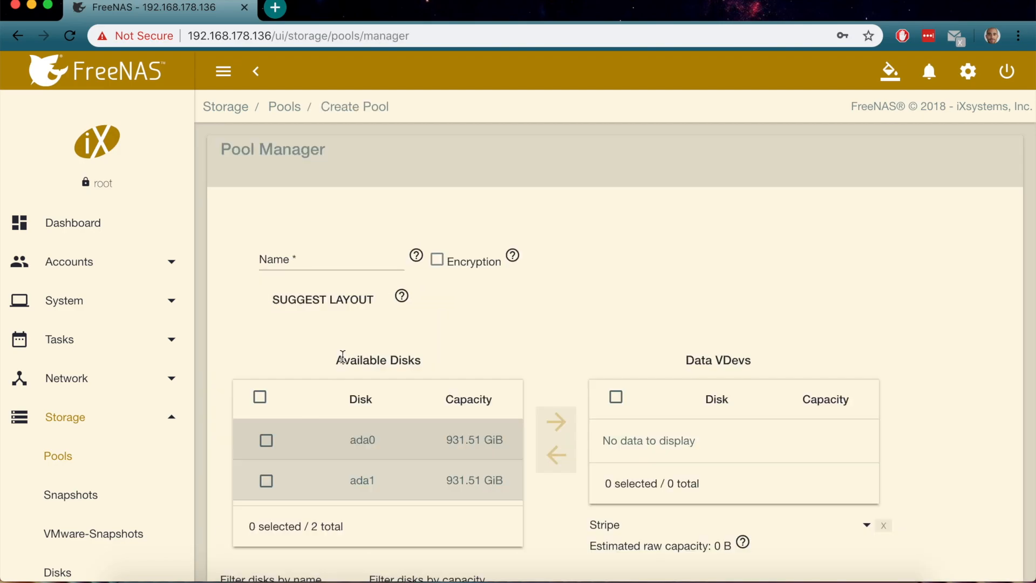
# Put disks ada0 and ada1 in a Mirror data vdev and name the pool New
pyautogui.click(260, 397)
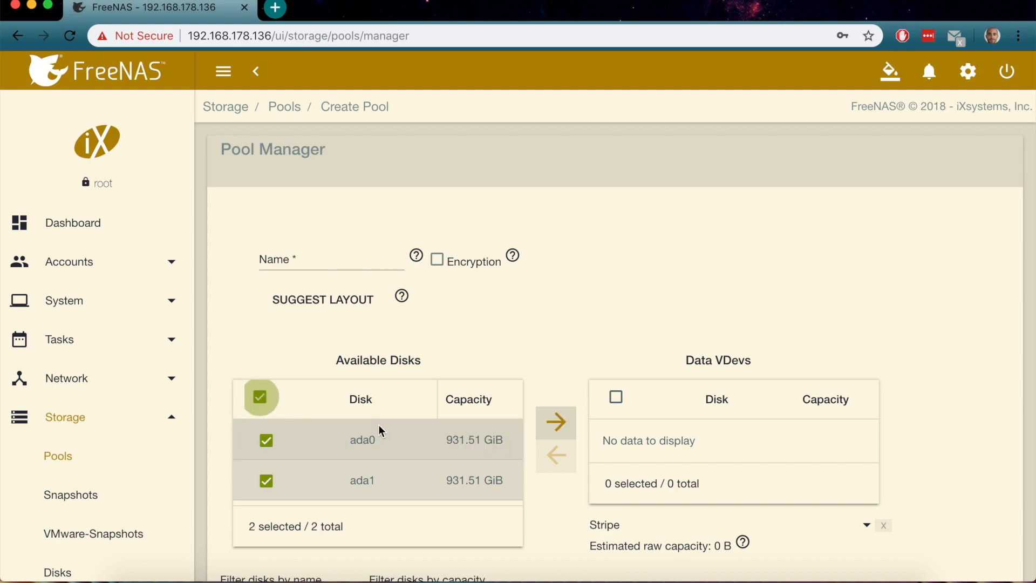
pyautogui.scroll(-3, 425, 435)
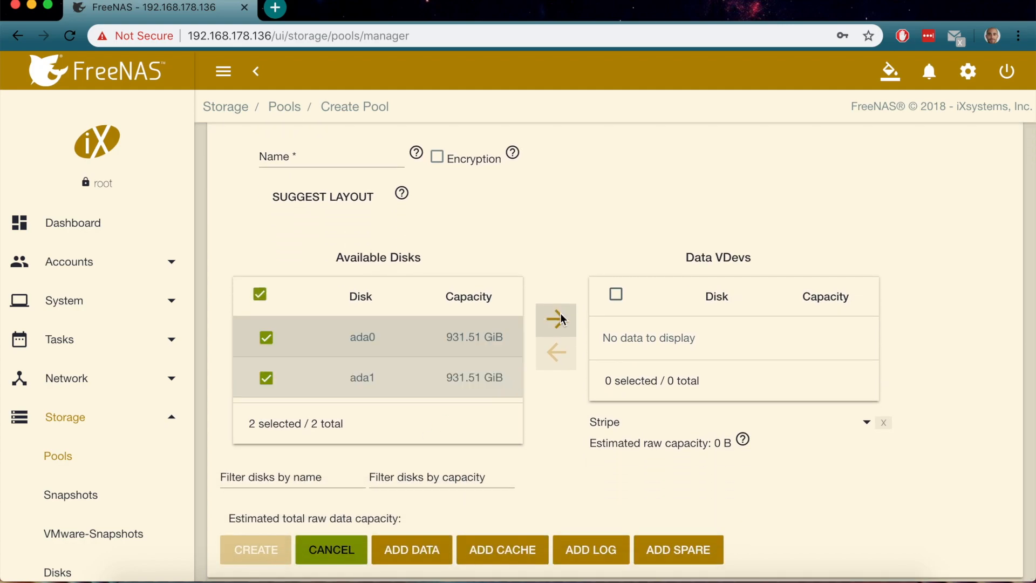
pyautogui.click(560, 319)
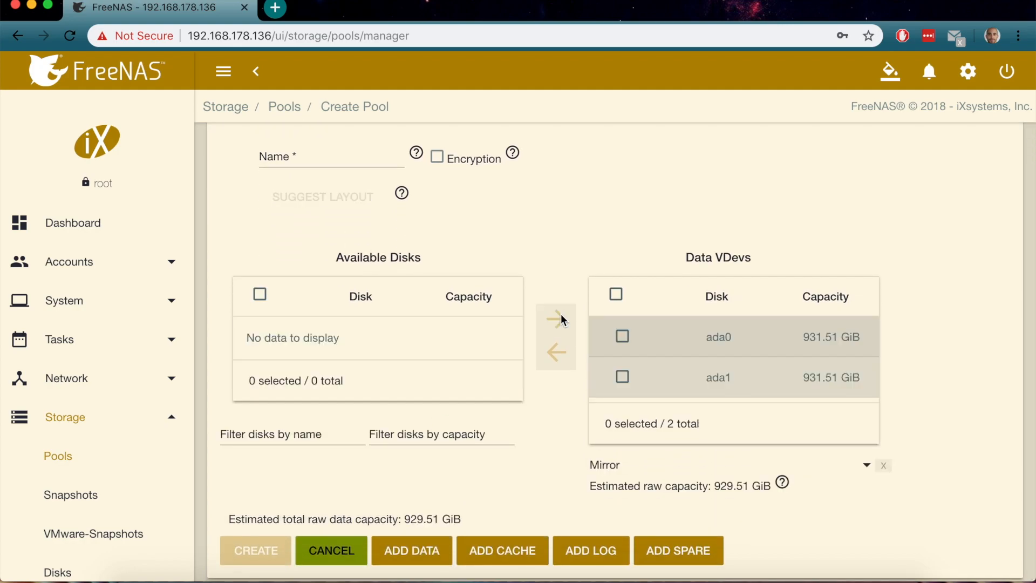
pyautogui.click(613, 300)
pyautogui.scroll(-1, 583, 450)
pyautogui.click(316, 158)
pyautogui.write('New')
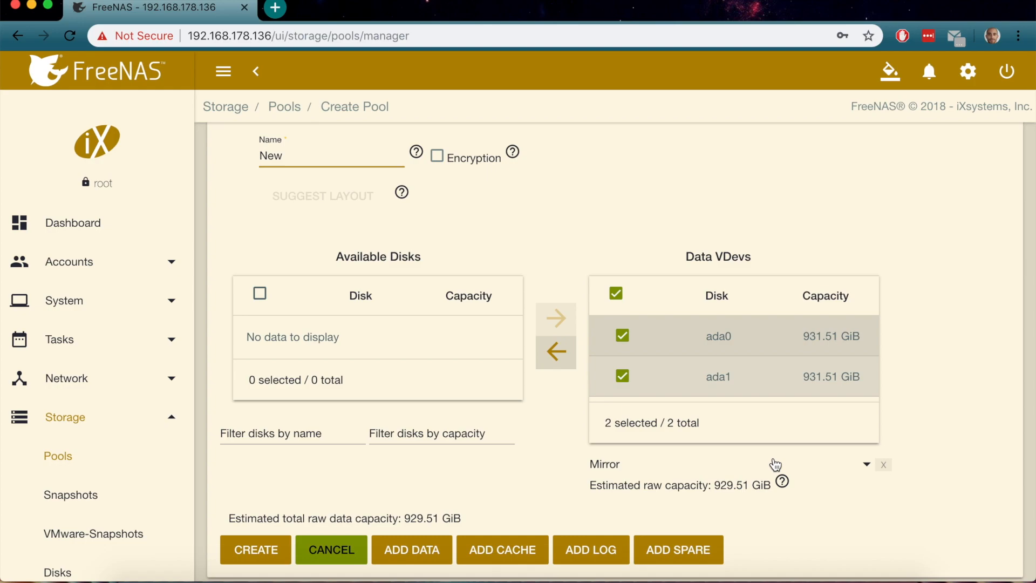
pyautogui.click(865, 465)
pyautogui.click(865, 467)
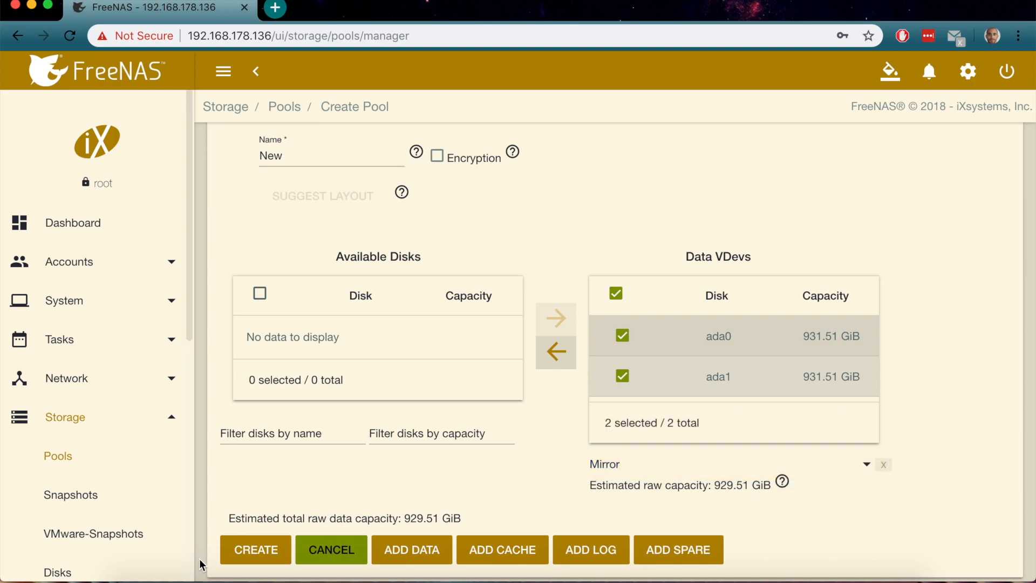
# Create the New pool, confirming that ada0 and ada1 will be erased
pyautogui.click(256, 551)
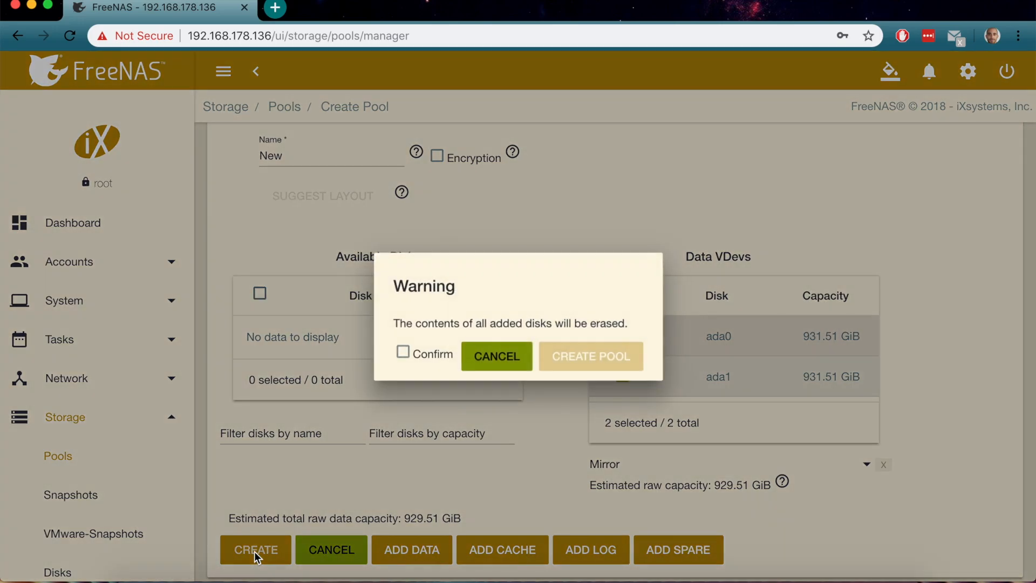
pyautogui.click(402, 352)
pyautogui.click(582, 361)
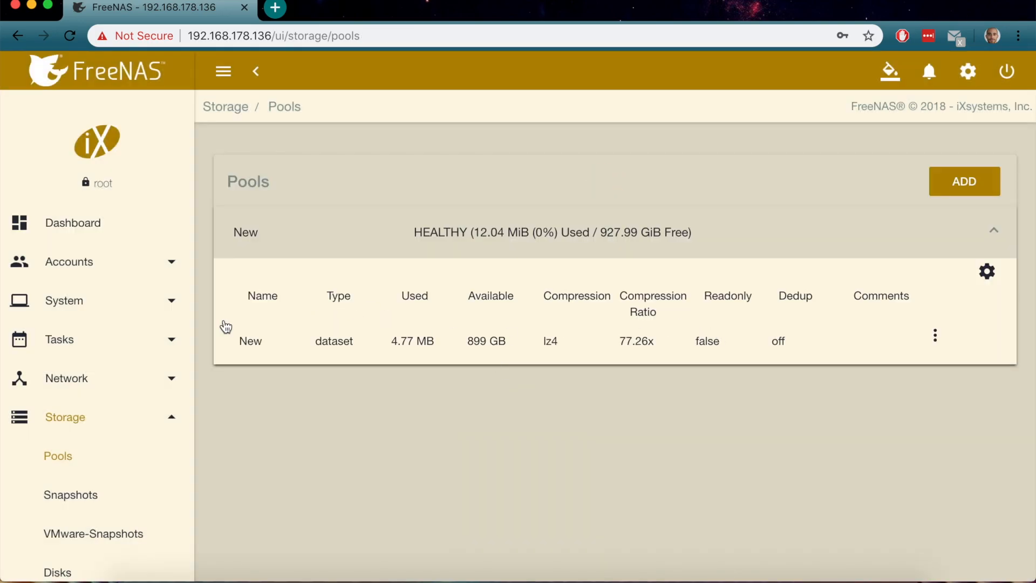
pyautogui.click(103, 272)
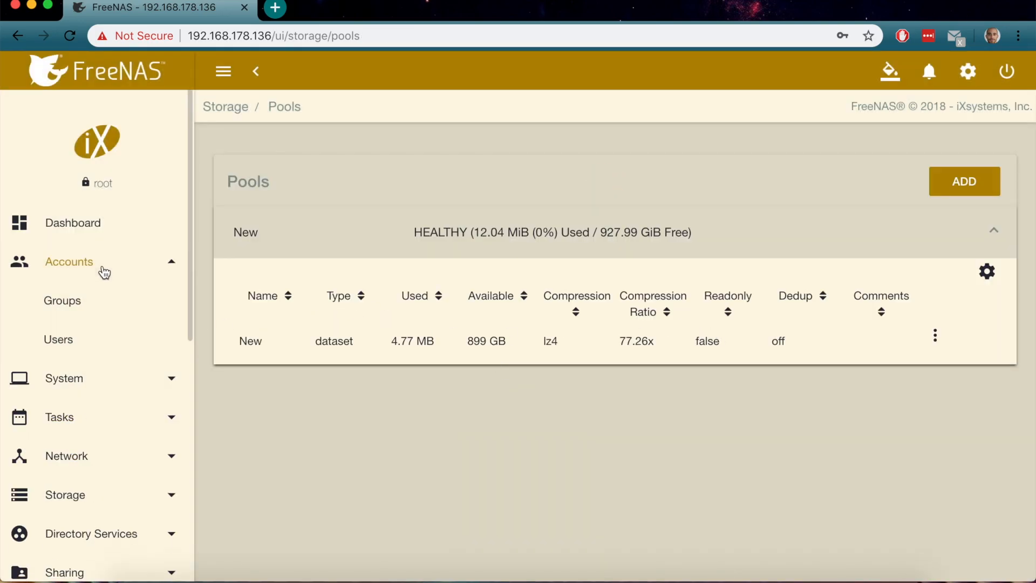
# Add a new user with full name New and username admin
pyautogui.click(60, 341)
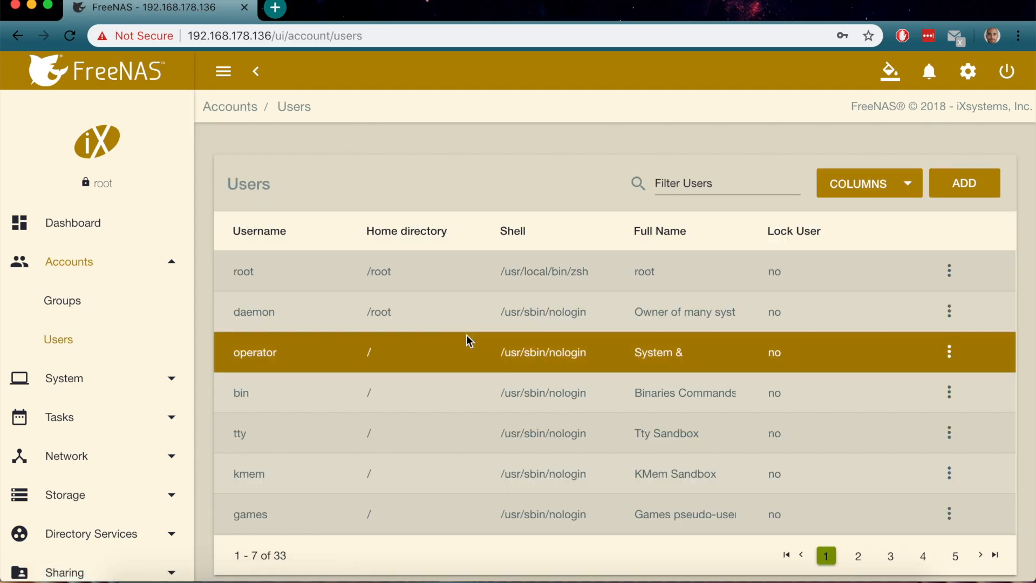
pyautogui.click(964, 192)
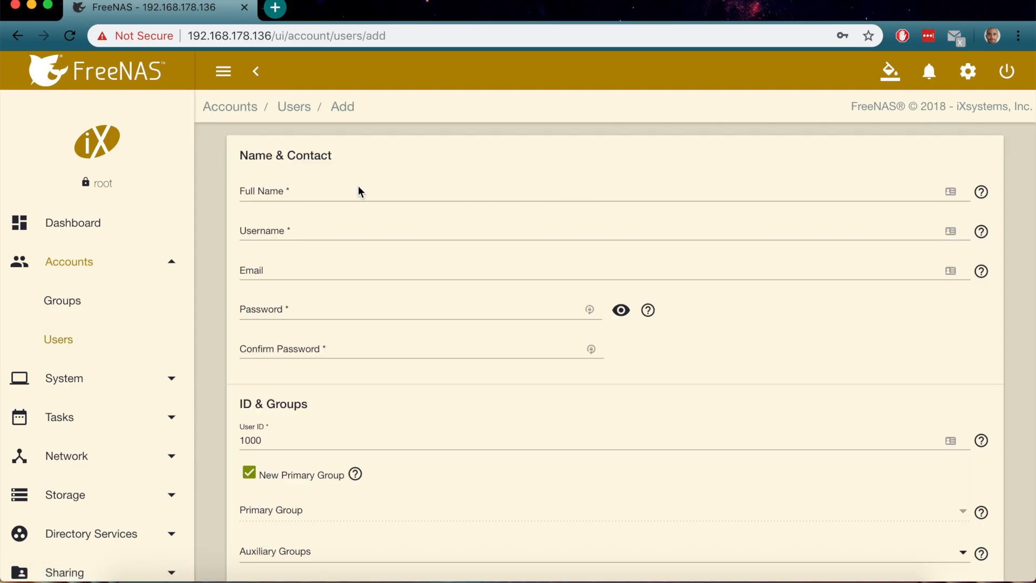
pyautogui.click(359, 187)
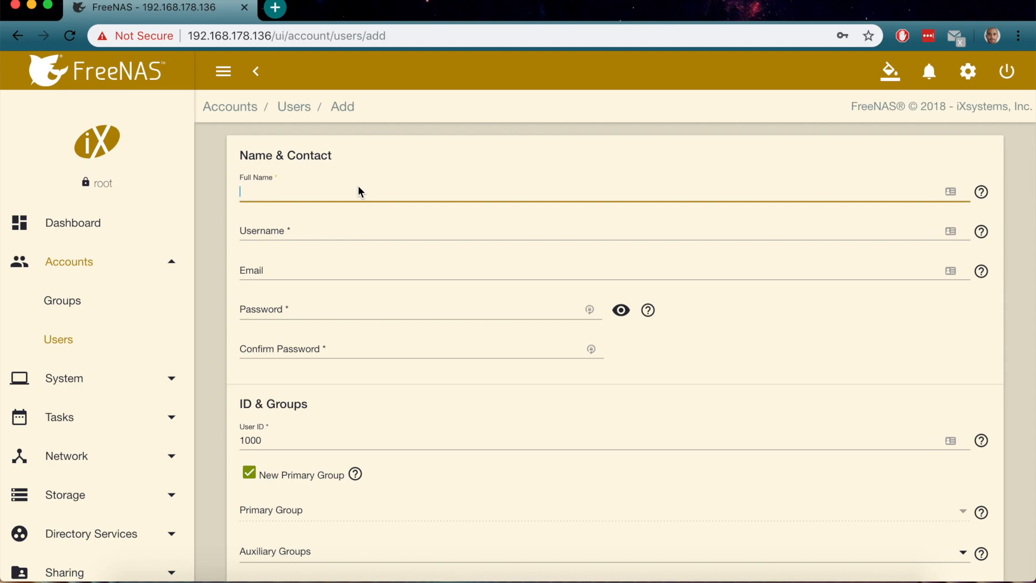
pyautogui.write('New')
pyautogui.click(315, 229)
pyautogui.write('newad')
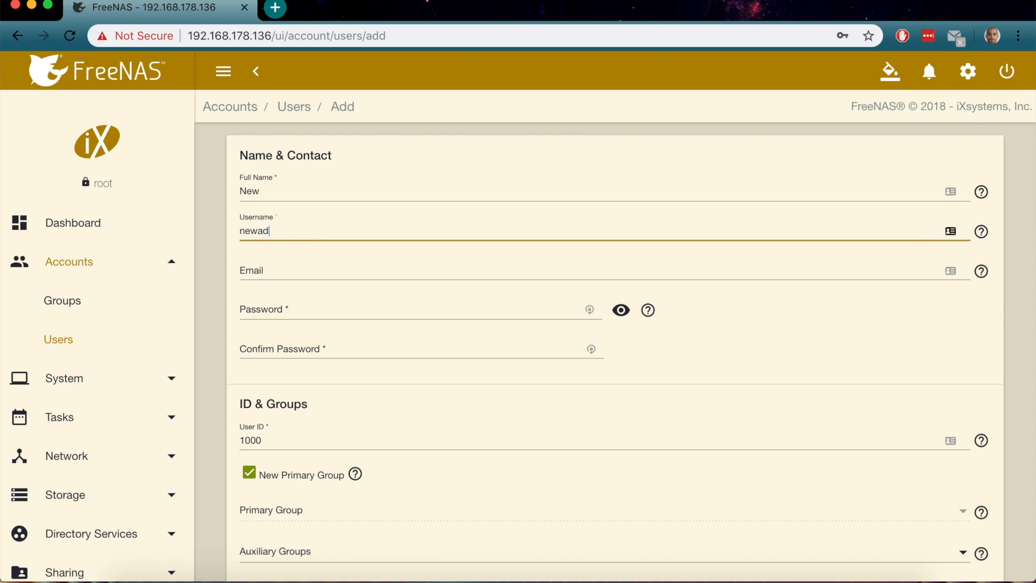
pyautogui.write('min')
pyautogui.click(317, 309)
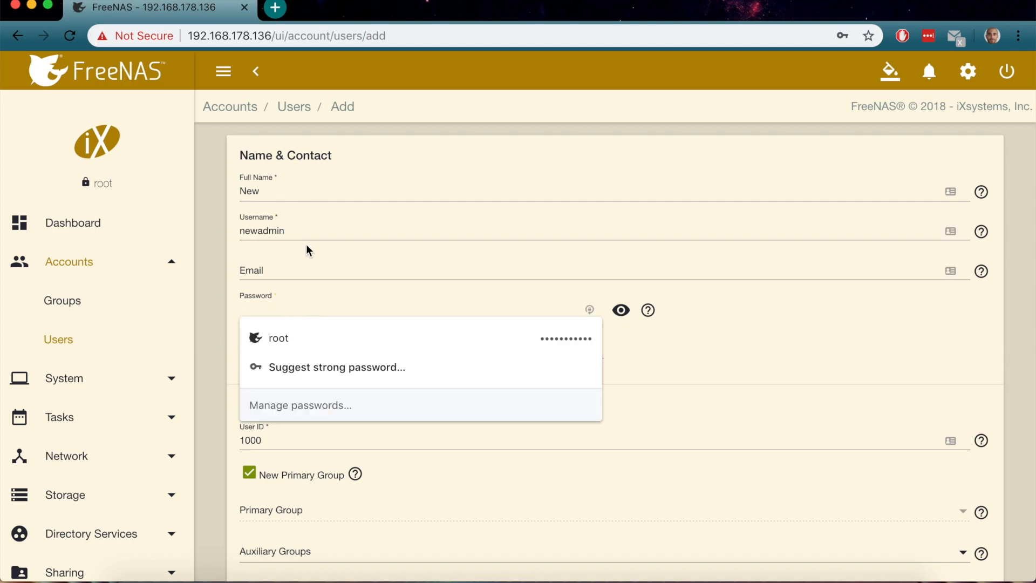
pyautogui.moveTo(300, 233); pyautogui.dragTo(219, 233)
pyautogui.write('admin')
# Enter the user's password and its confirmation
pyautogui.press('Tab')
pyautogui.press('Tab')
pyautogui.write('password123')
pyautogui.press('Tab')
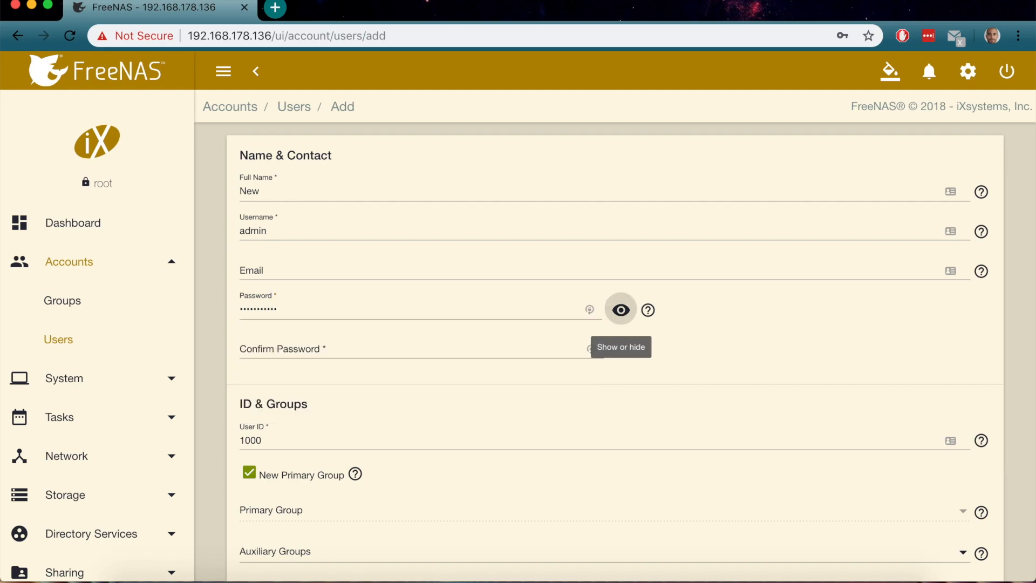
pyautogui.click(292, 344)
pyautogui.write('password123')
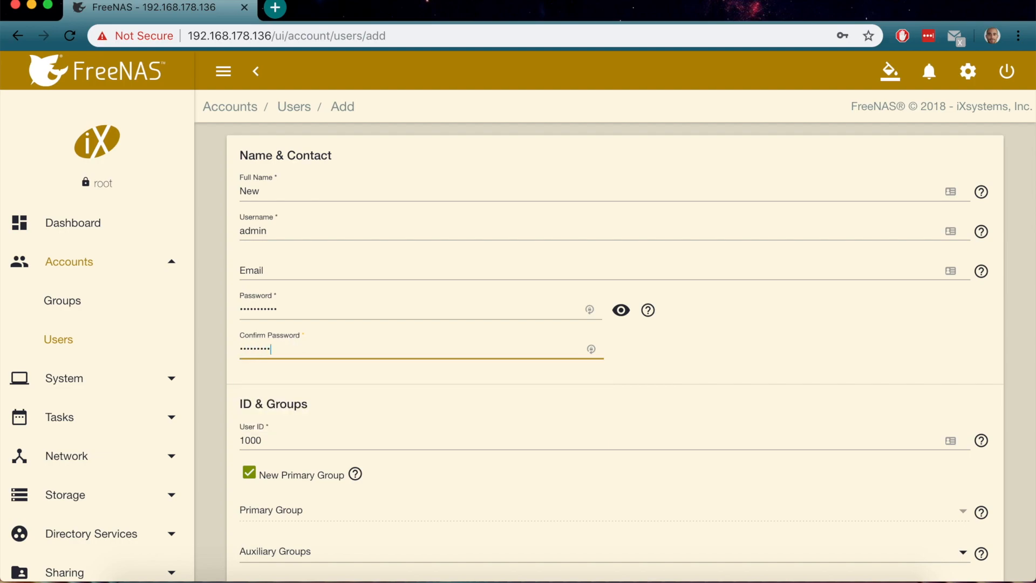
# Grant group and other home-directory write, permit sudo, save the user, and let Chrome store the password
pyautogui.scroll(-6, 417, 435)
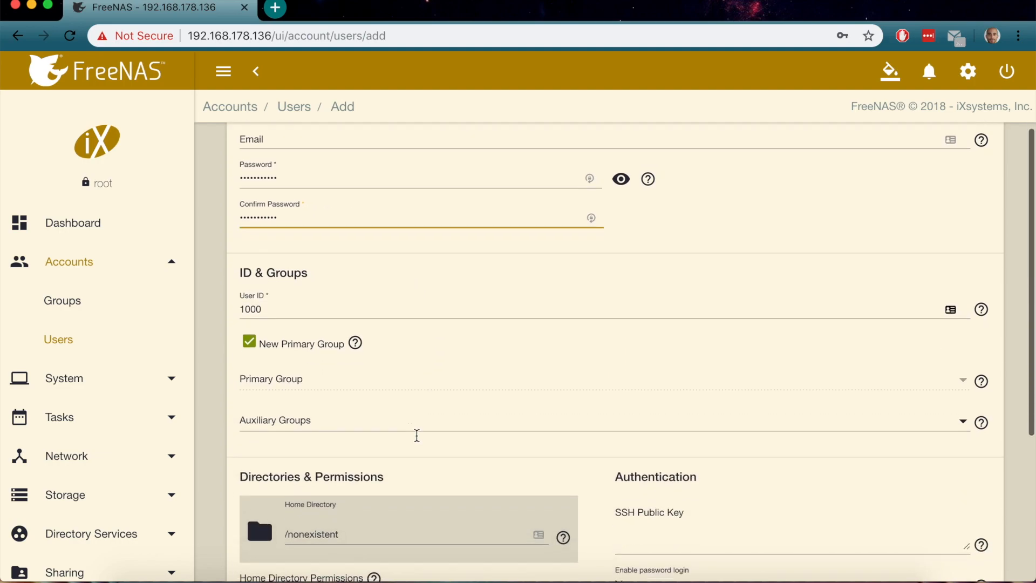
pyautogui.click(382, 473)
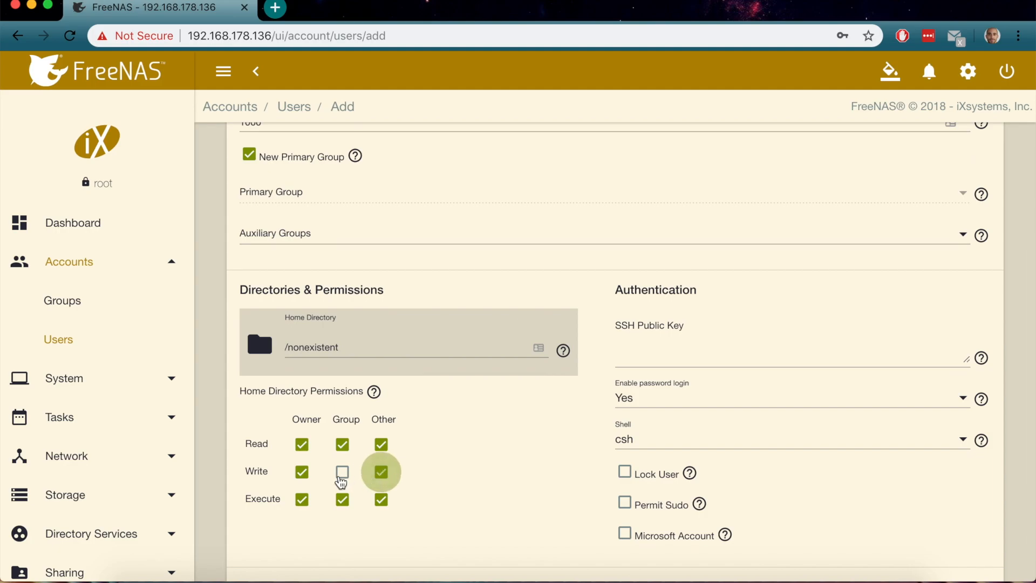
pyautogui.click(342, 477)
pyautogui.scroll(-1, 483, 461)
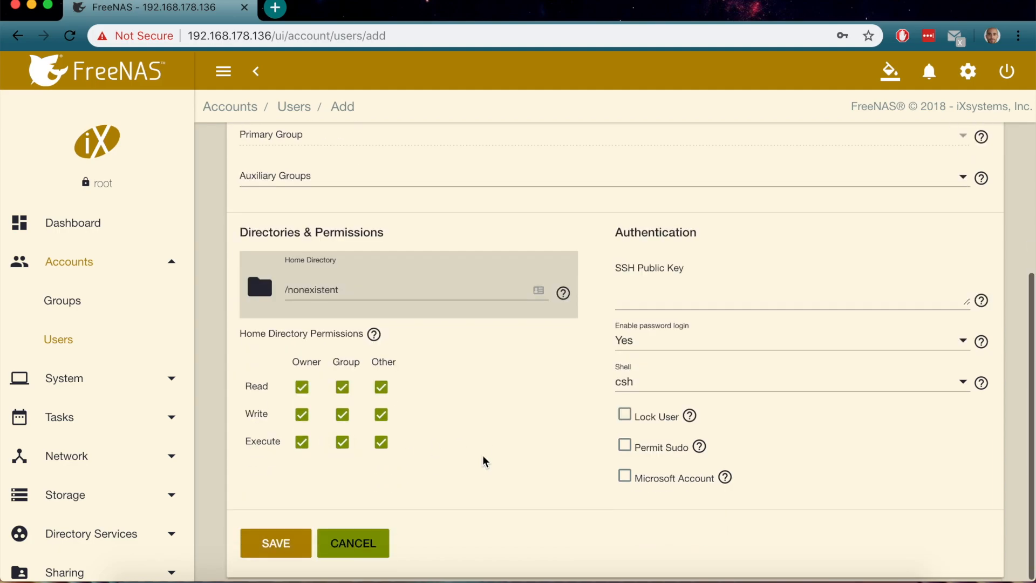
pyautogui.click(627, 447)
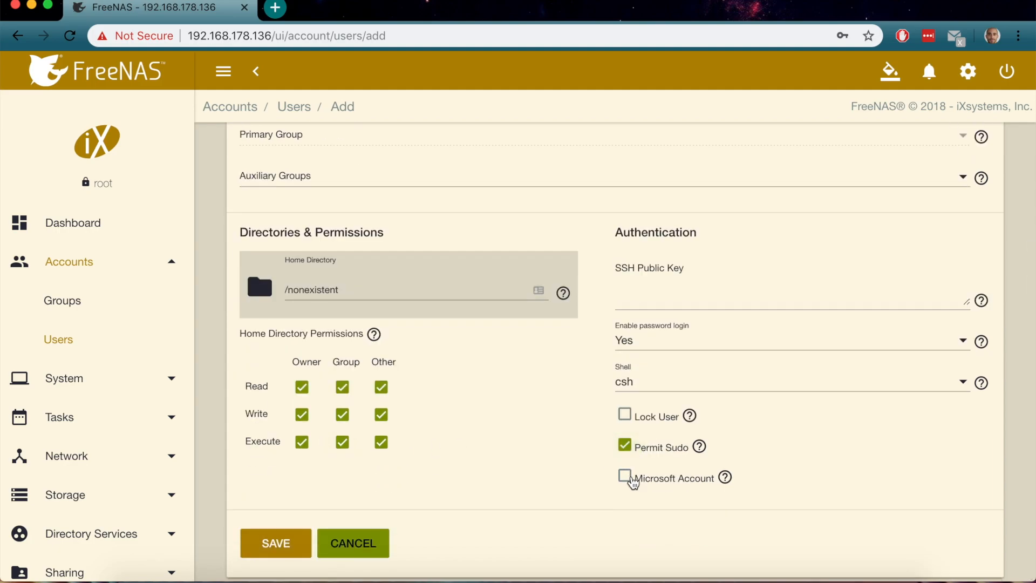
pyautogui.click(627, 477)
pyautogui.click(282, 545)
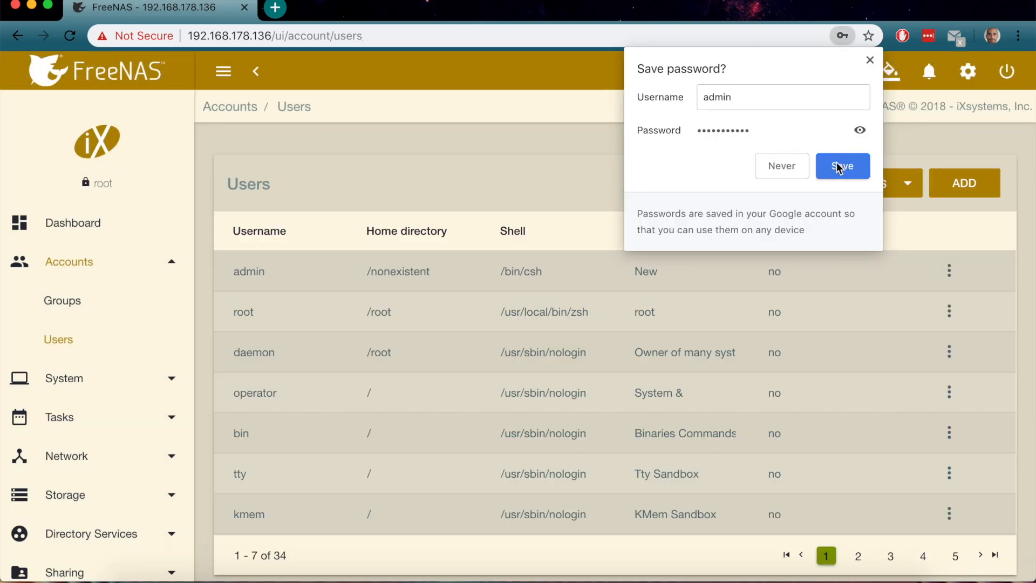
pyautogui.click(840, 167)
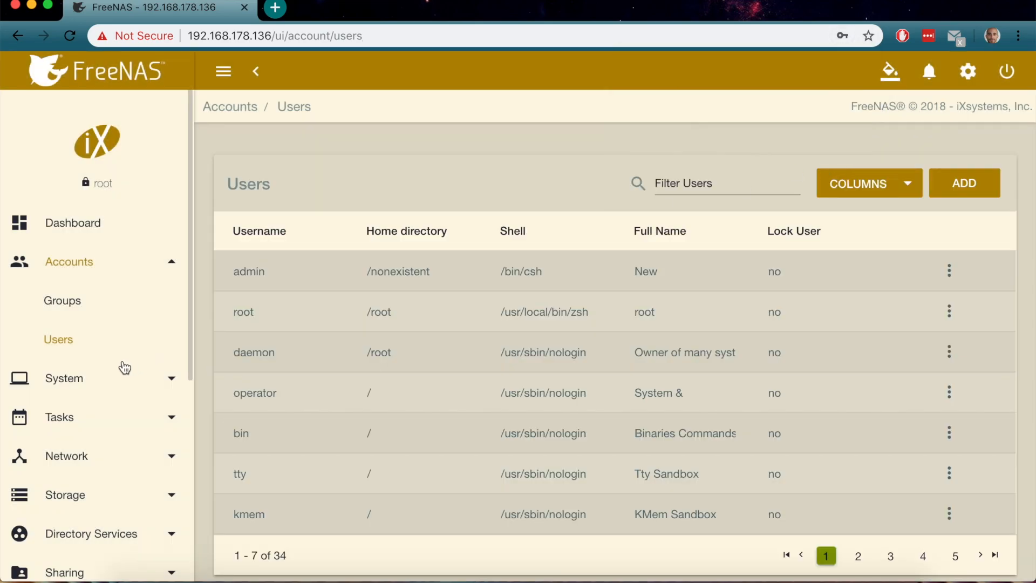
# Add a dataset named PlexMovies to the New pool
pyautogui.scroll(-4, 125, 368)
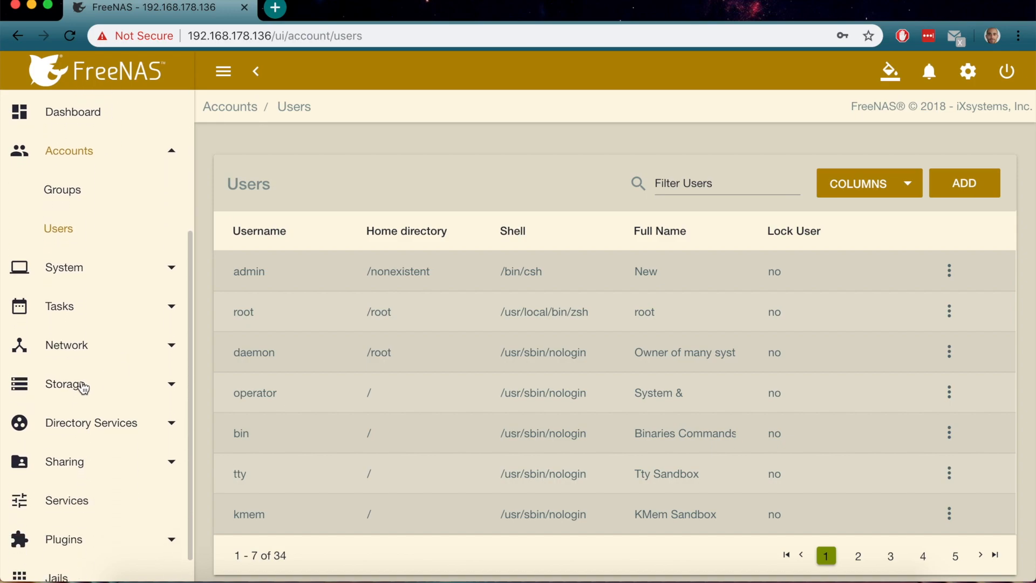
pyautogui.click(83, 385)
pyautogui.click(88, 350)
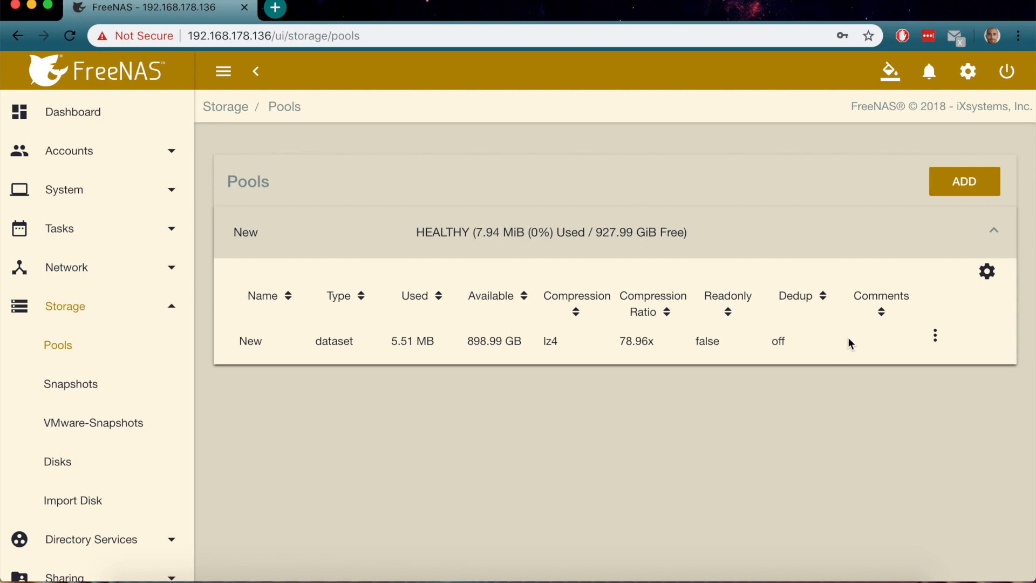
pyautogui.click(934, 340)
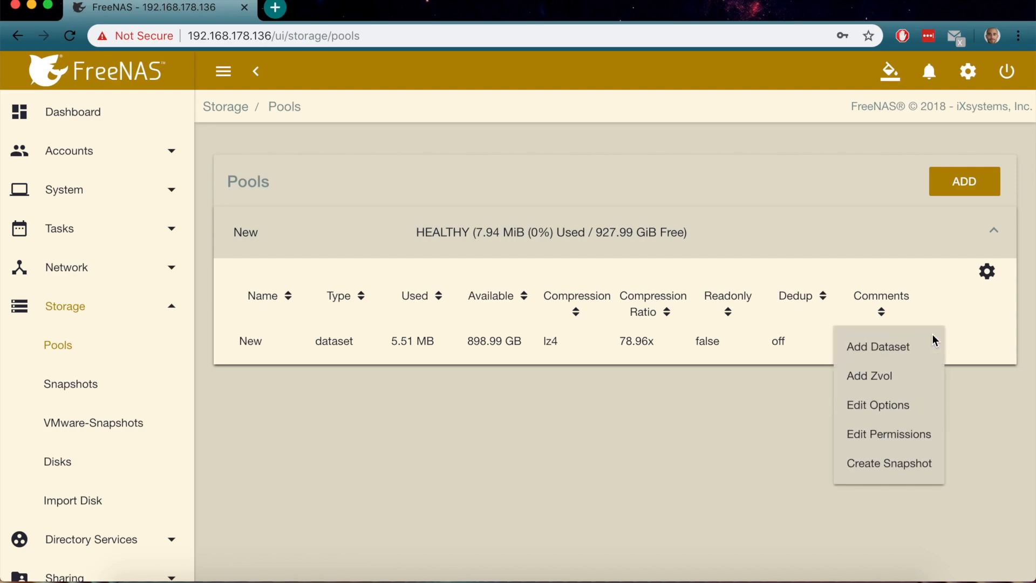
pyautogui.click(906, 345)
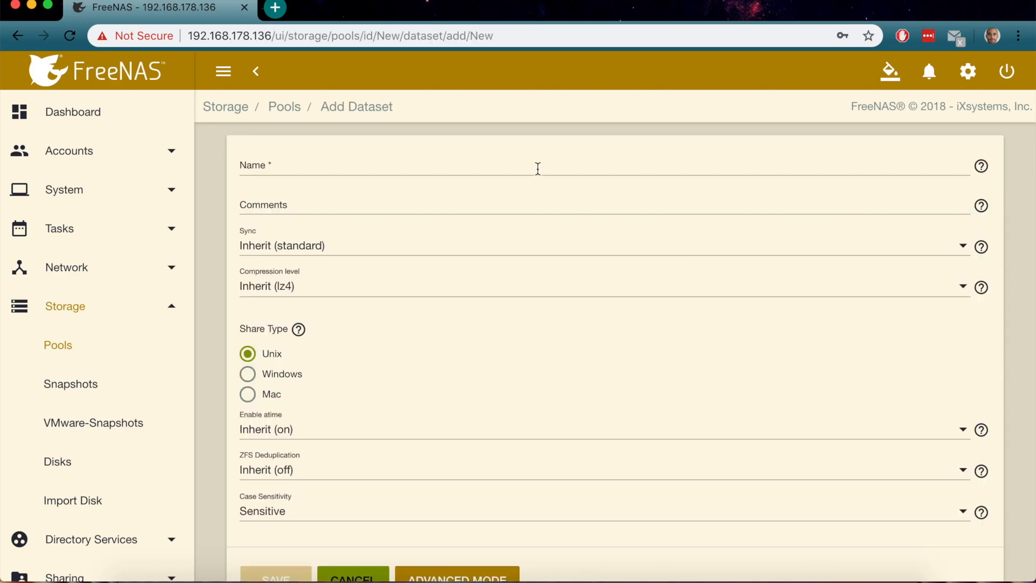
pyautogui.click(381, 164)
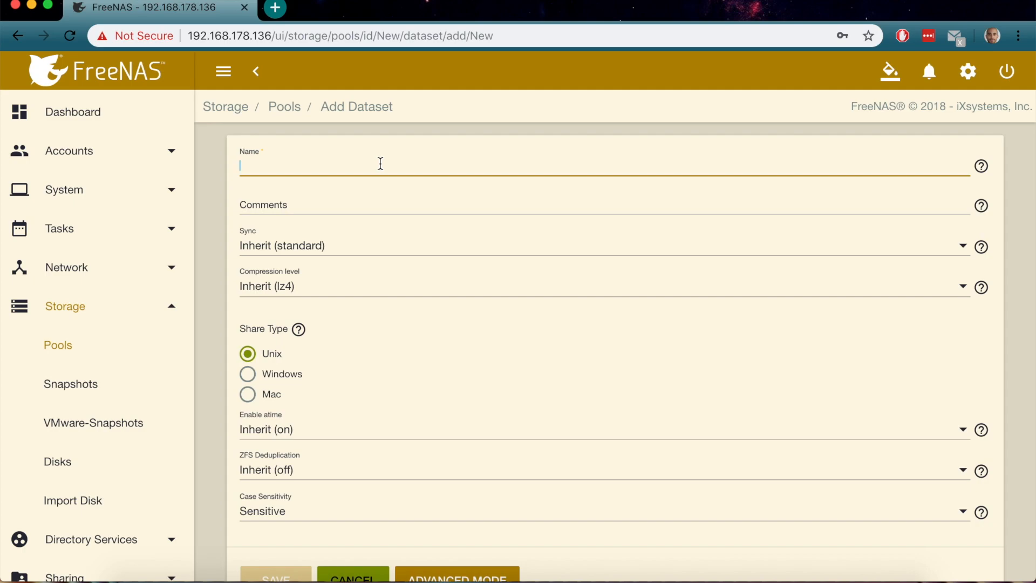
pyautogui.write('PlexMovies')
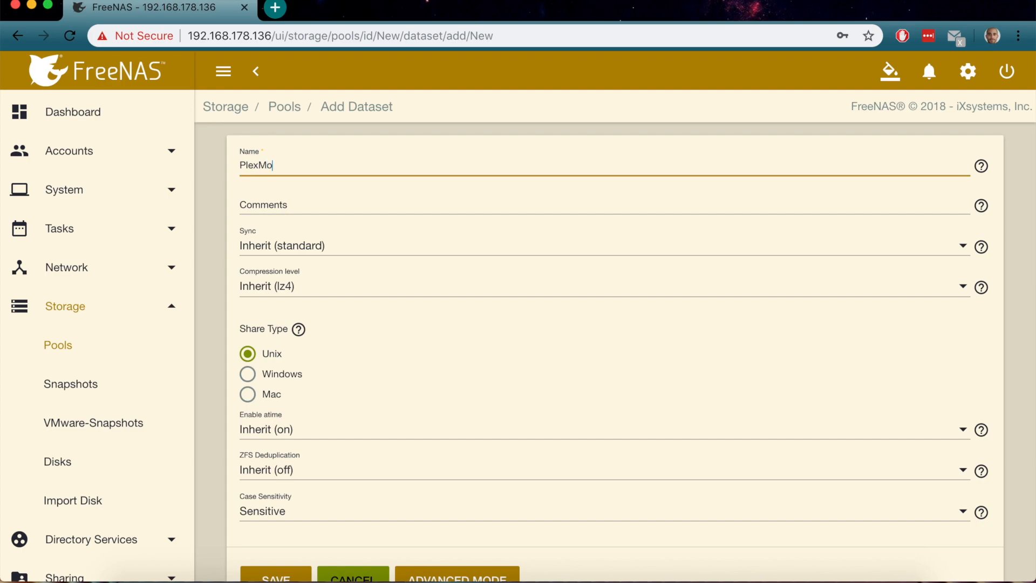
# Set PlexMovies' share type to Windows, show advanced options, and save the dataset
pyautogui.click(277, 383)
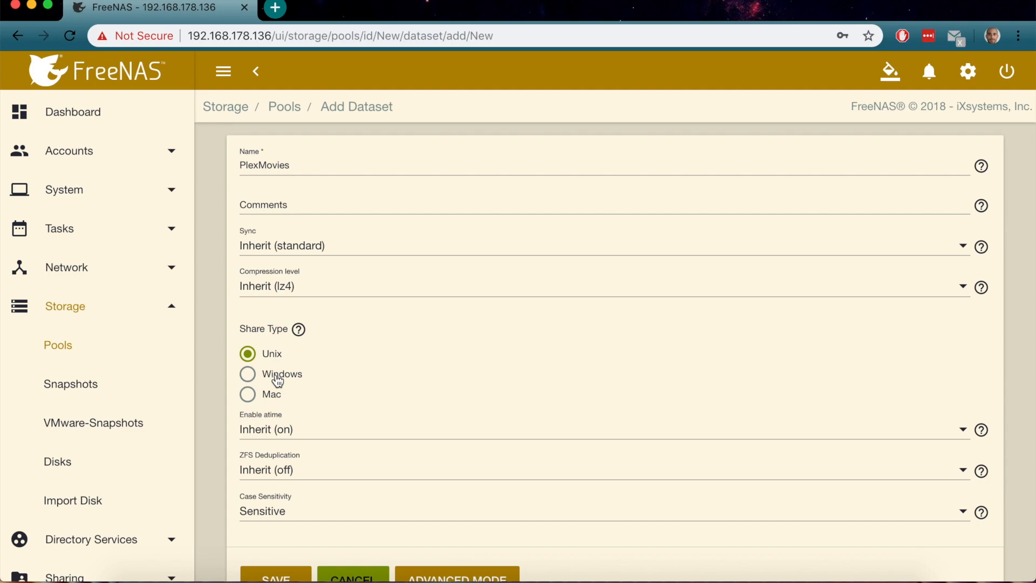
pyautogui.click(277, 381)
pyautogui.scroll(-2, 275, 378)
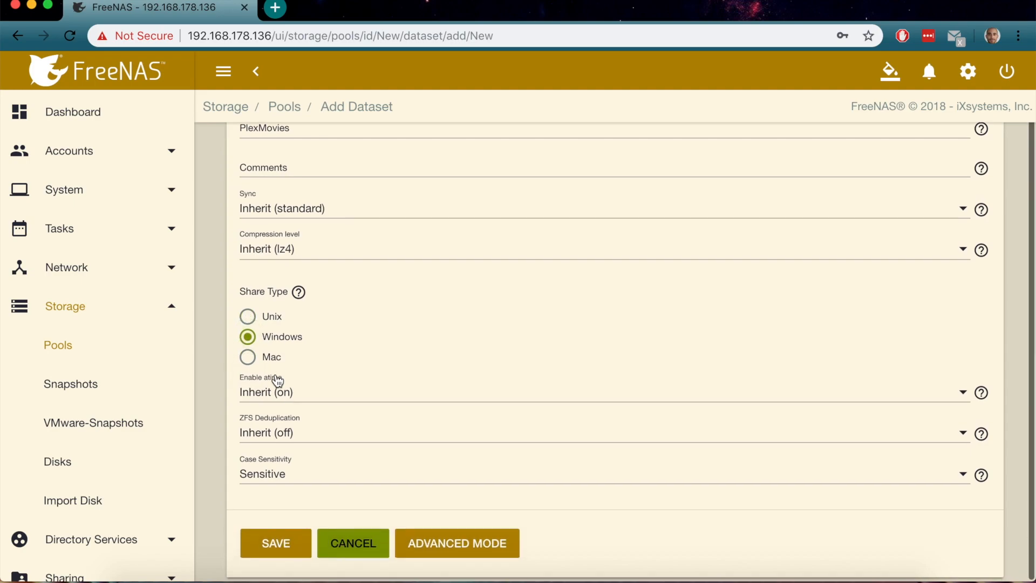
pyautogui.click(436, 542)
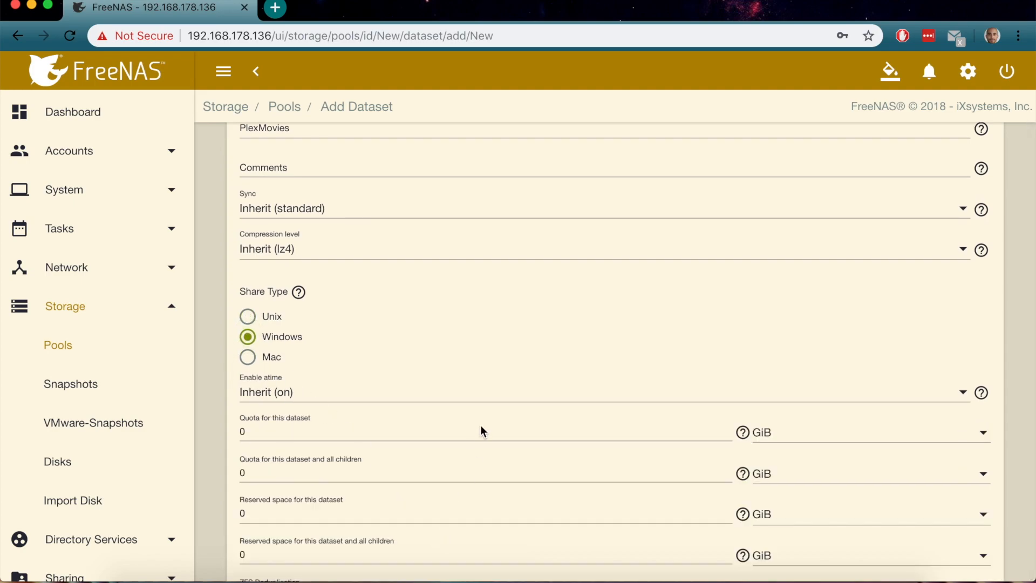
pyautogui.scroll(-7, 481, 427)
pyautogui.scroll(5, 482, 429)
pyautogui.scroll(3, 481, 429)
pyautogui.scroll(-8, 481, 430)
pyautogui.click(290, 541)
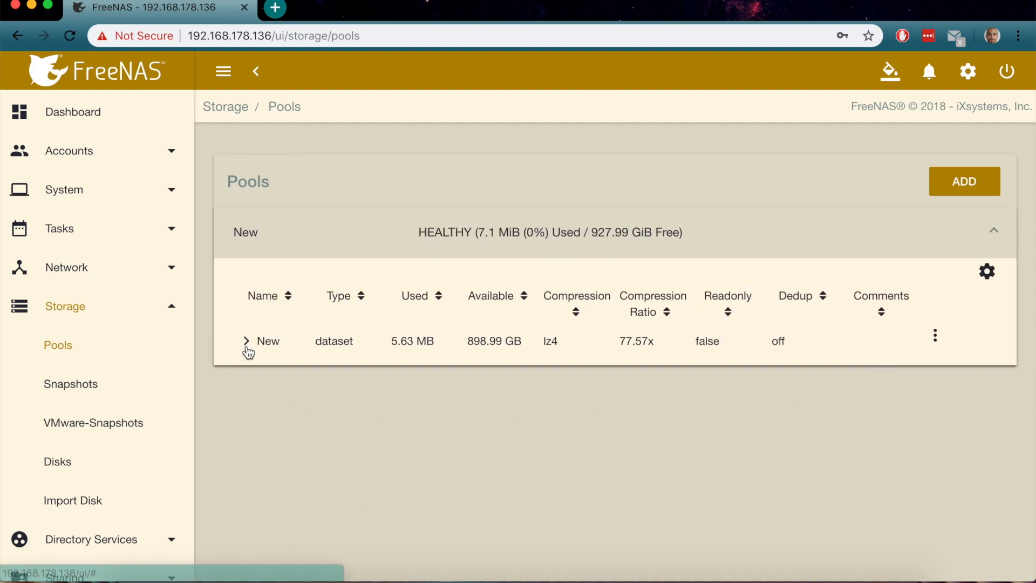
pyautogui.click(246, 344)
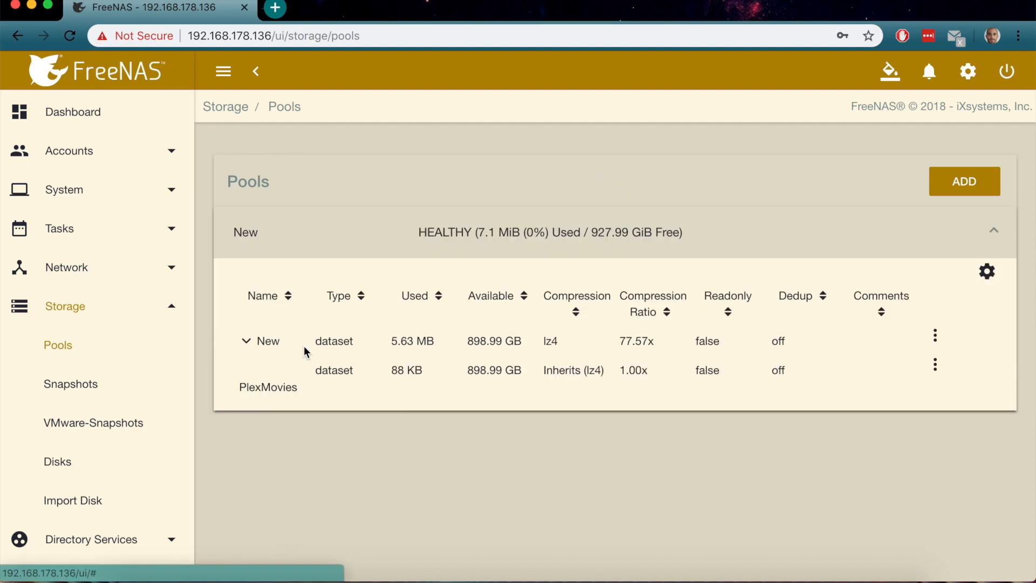
# Add a PlexTV dataset under New with Windows share type
pyautogui.click(936, 338)
pyautogui.click(901, 347)
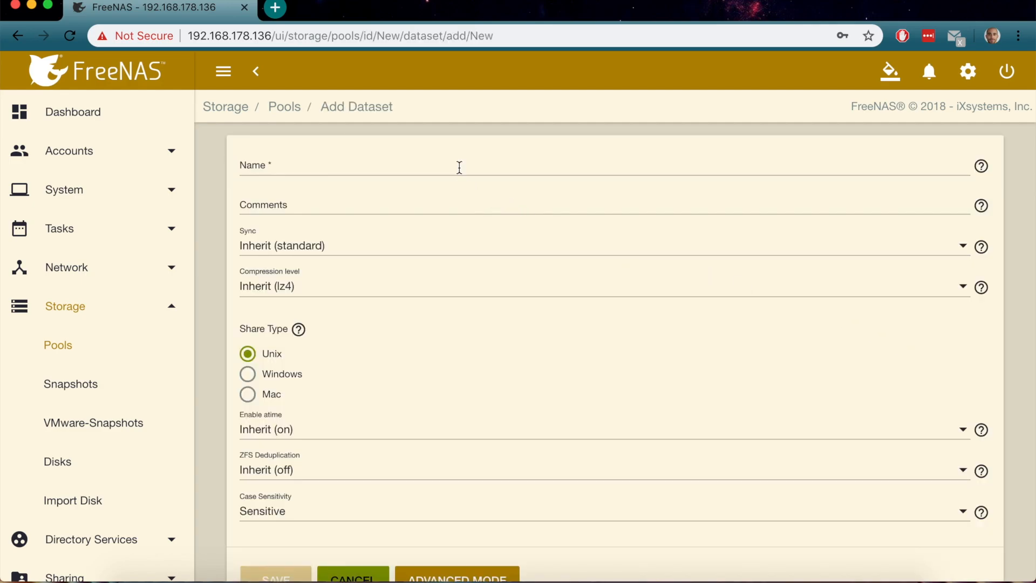
pyautogui.click(459, 167)
pyautogui.write('PlexTV')
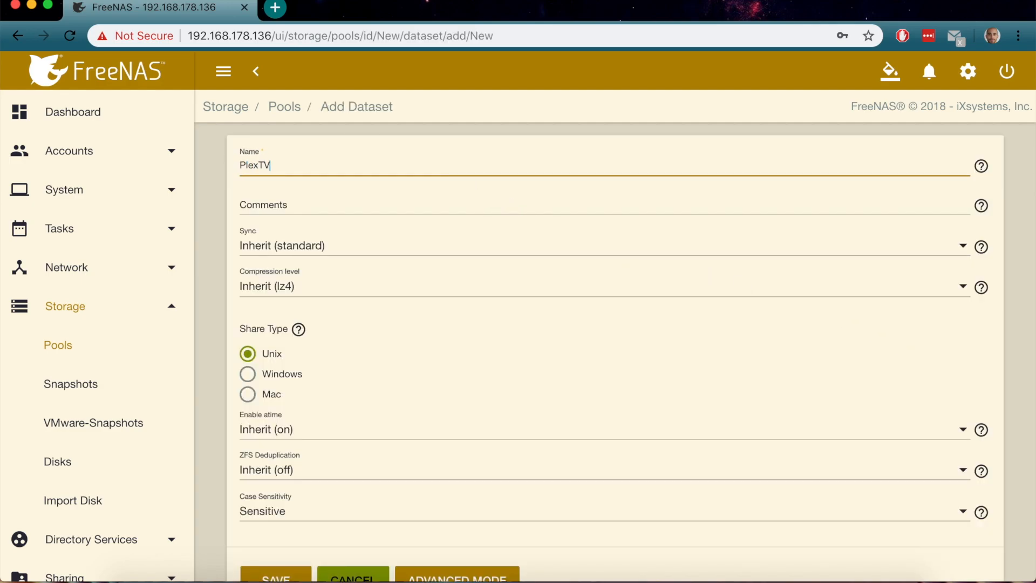
pyautogui.click(297, 372)
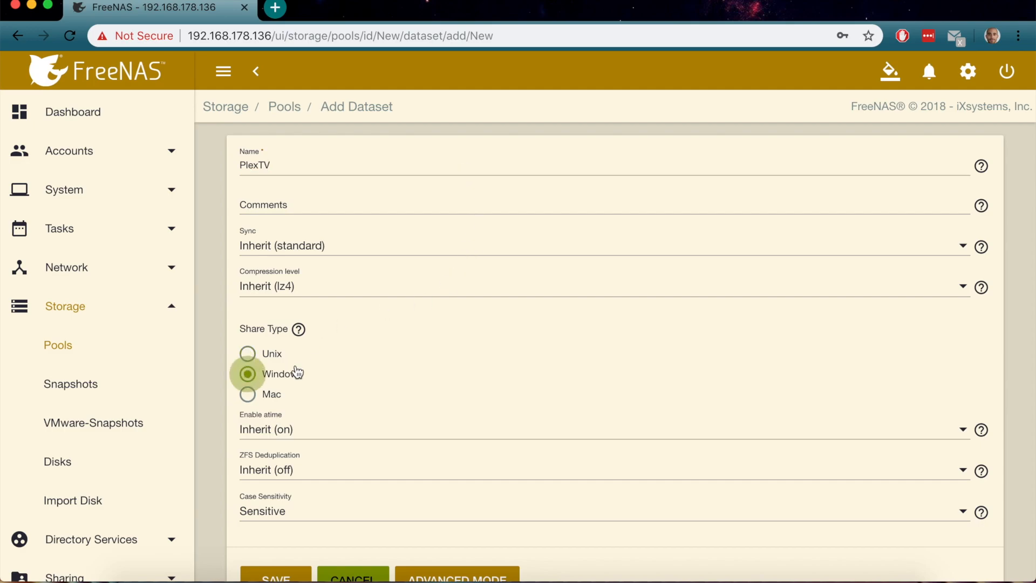
pyautogui.scroll(-1, 296, 370)
pyautogui.click(281, 545)
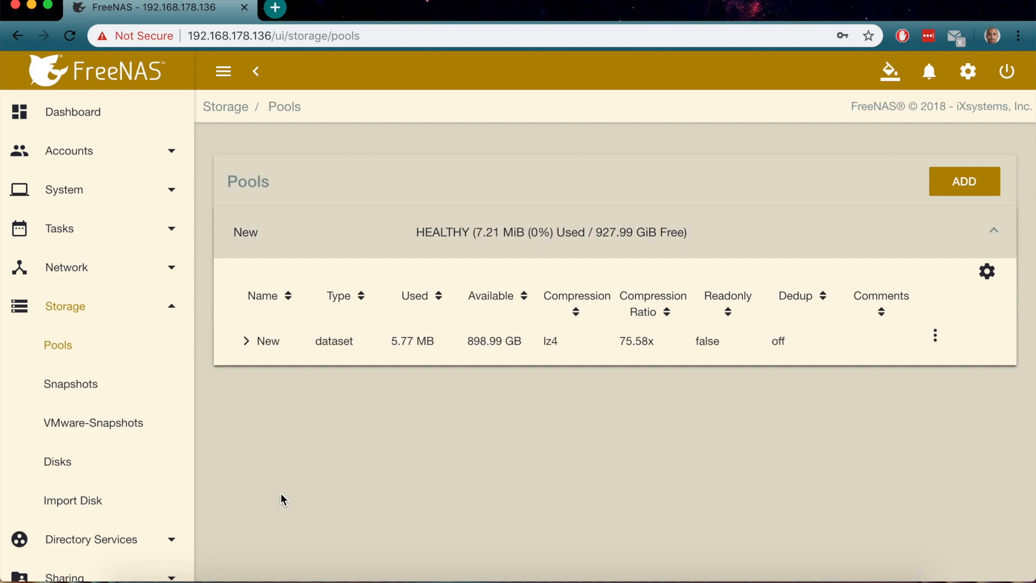
pyautogui.click(247, 341)
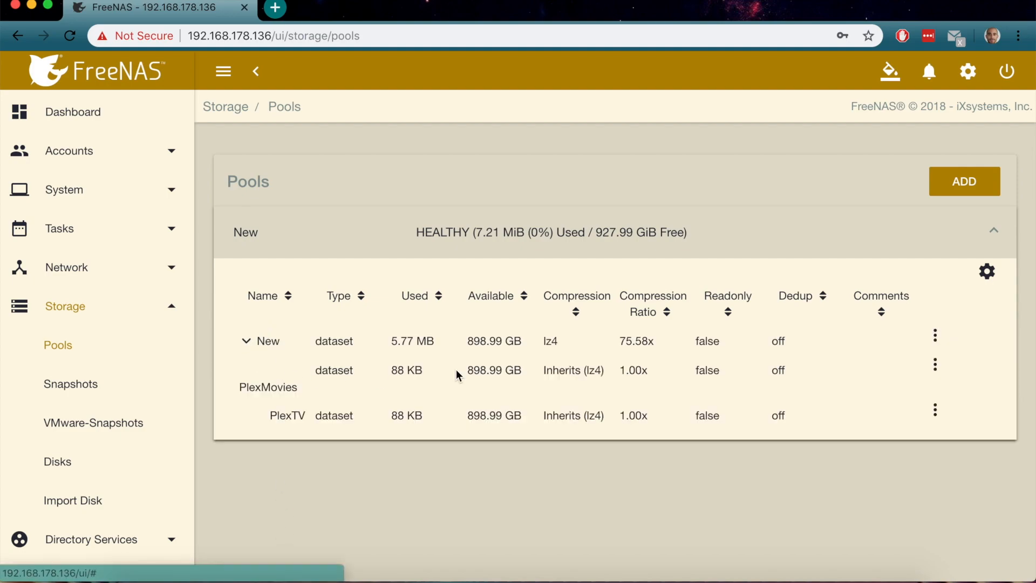
# Make admin the owner of PlexMovies, applied recursively, and save the permissions
pyautogui.click(938, 365)
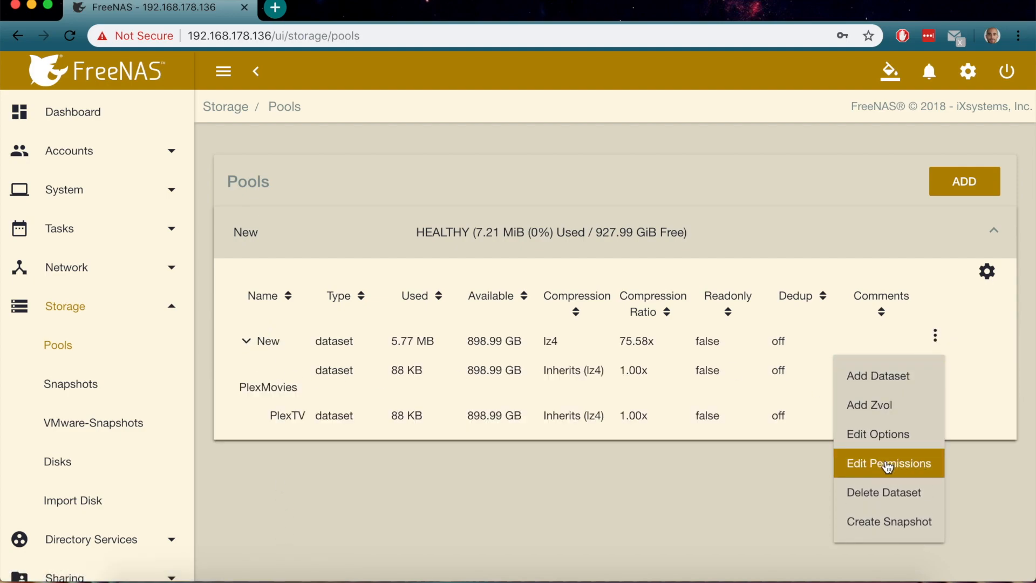
pyautogui.click(888, 465)
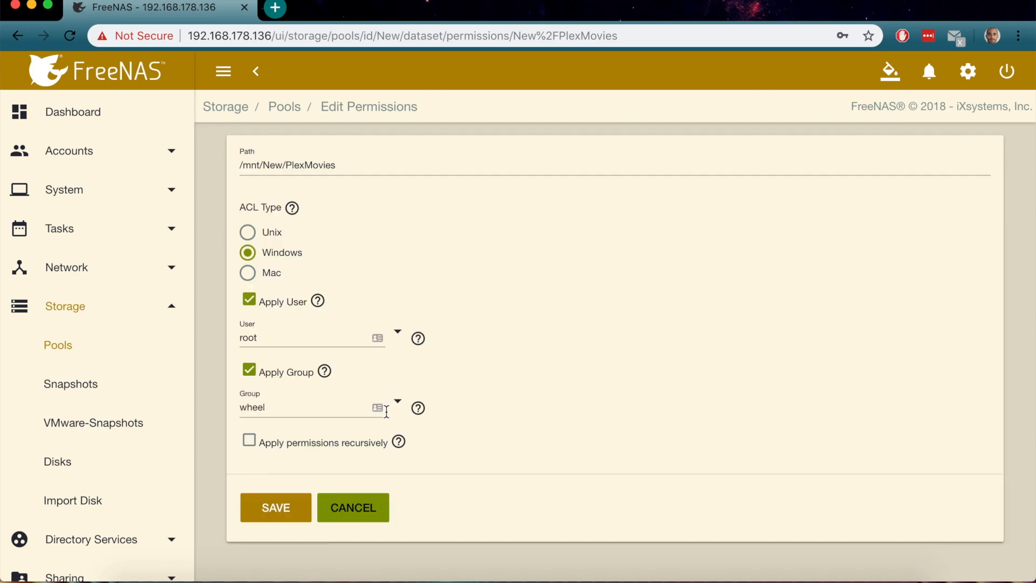
pyautogui.click(398, 337)
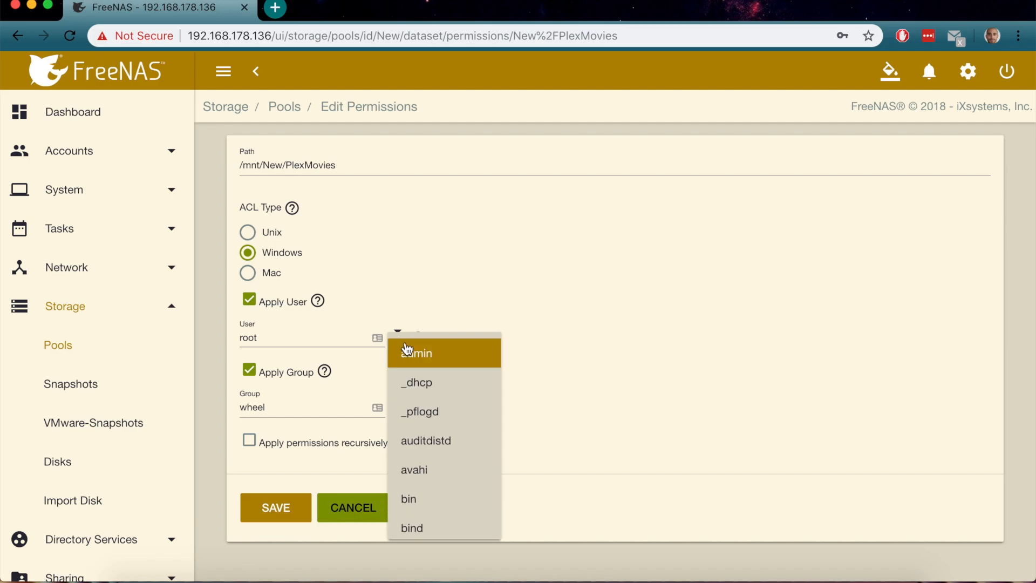
pyautogui.click(416, 352)
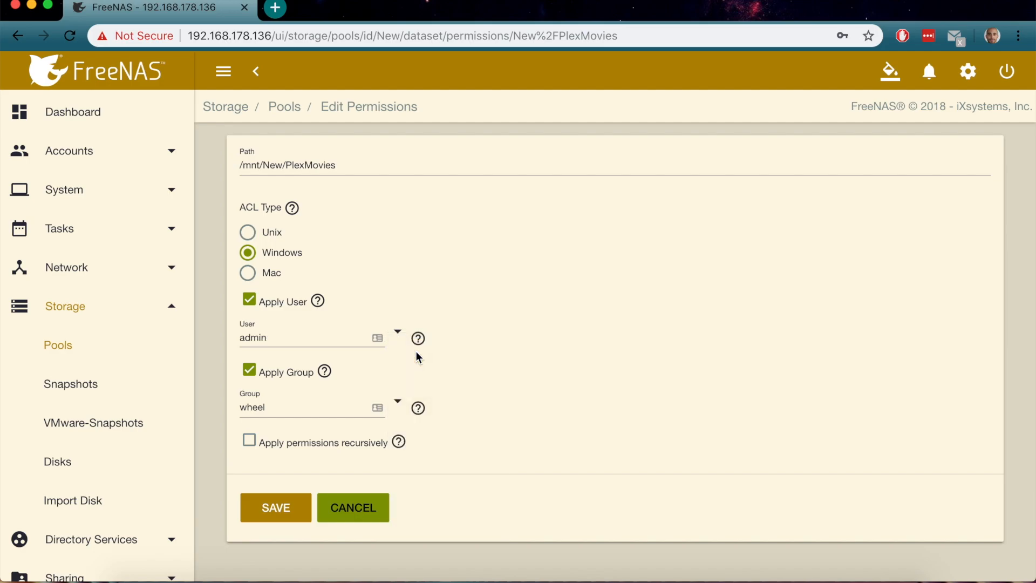
pyautogui.click(249, 440)
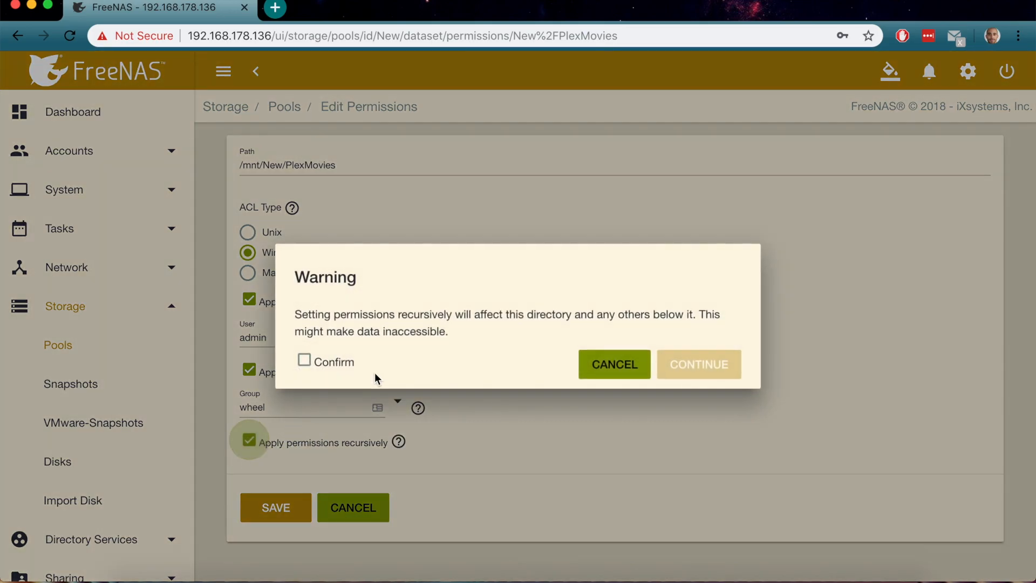
pyautogui.click(305, 360)
pyautogui.click(688, 363)
pyautogui.click(276, 508)
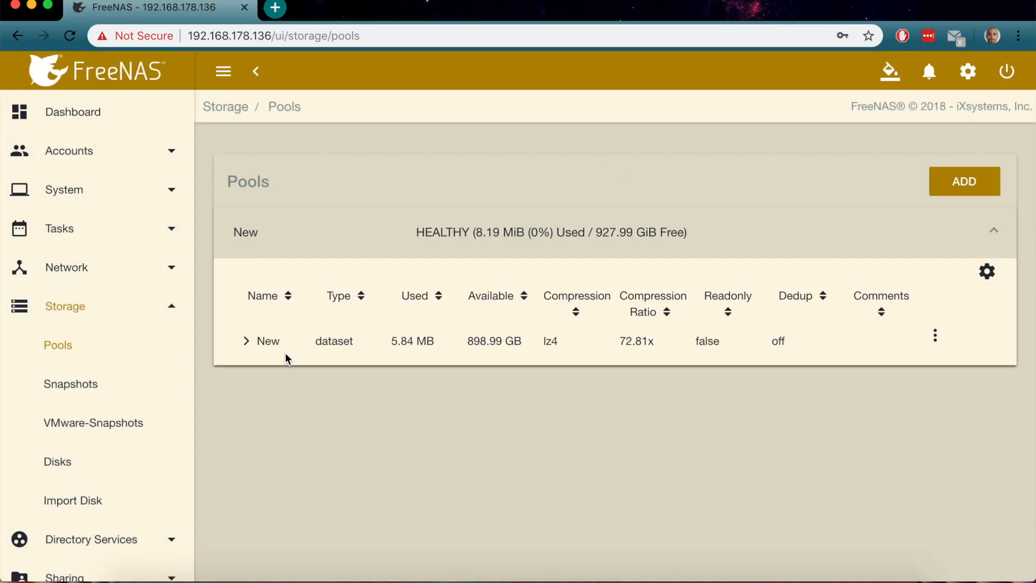
pyautogui.click(247, 341)
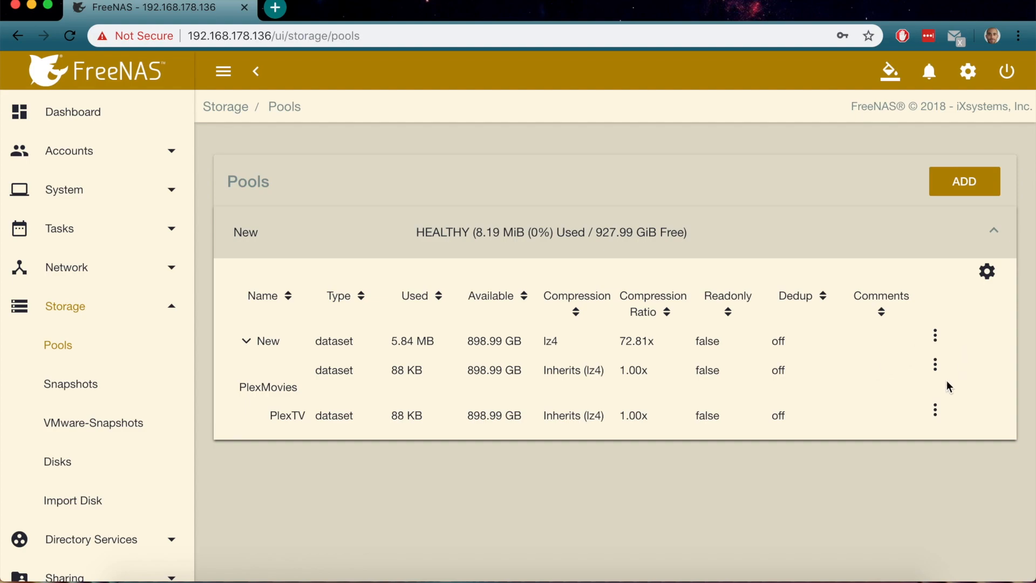
pyautogui.click(935, 411)
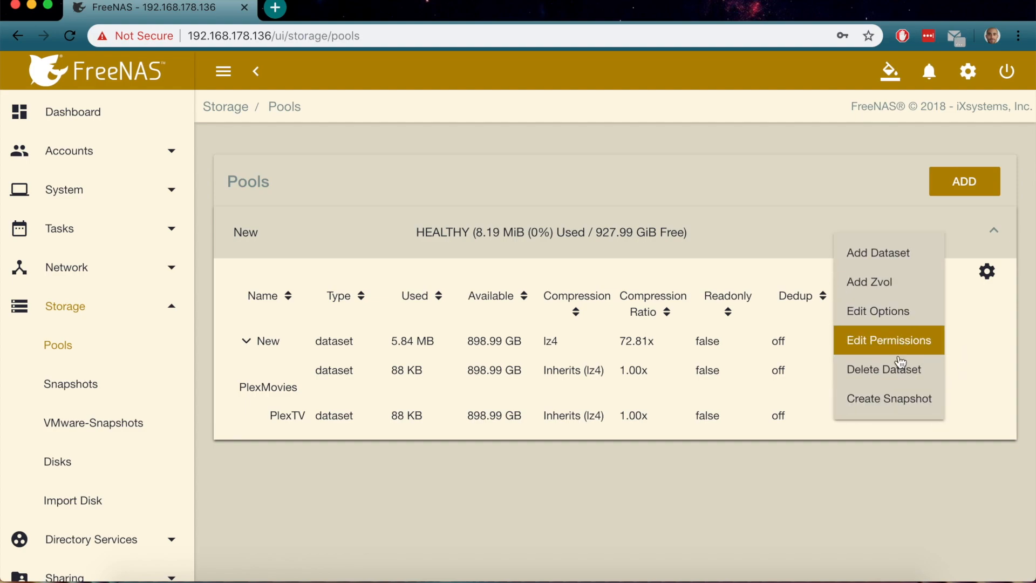
# Set admin as PlexTV's owner, confirm recursive application, and save the permissions
pyautogui.click(897, 351)
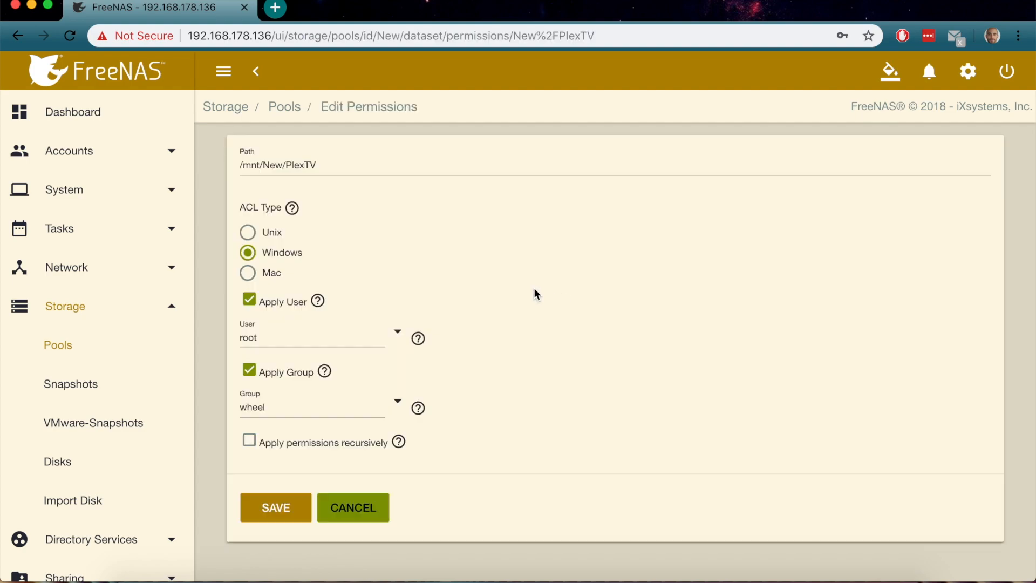
pyautogui.click(398, 331)
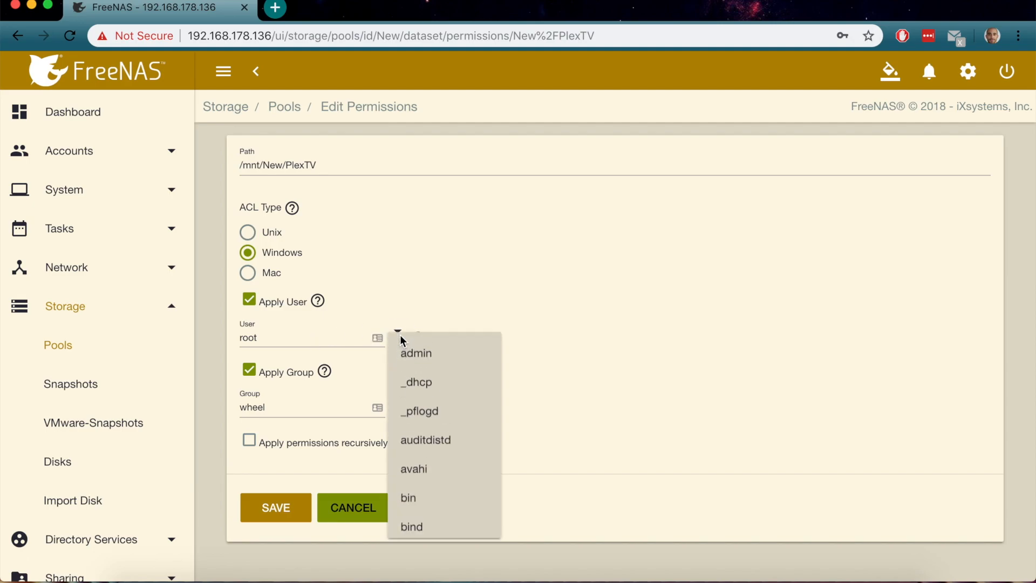
pyautogui.click(415, 353)
pyautogui.click(254, 438)
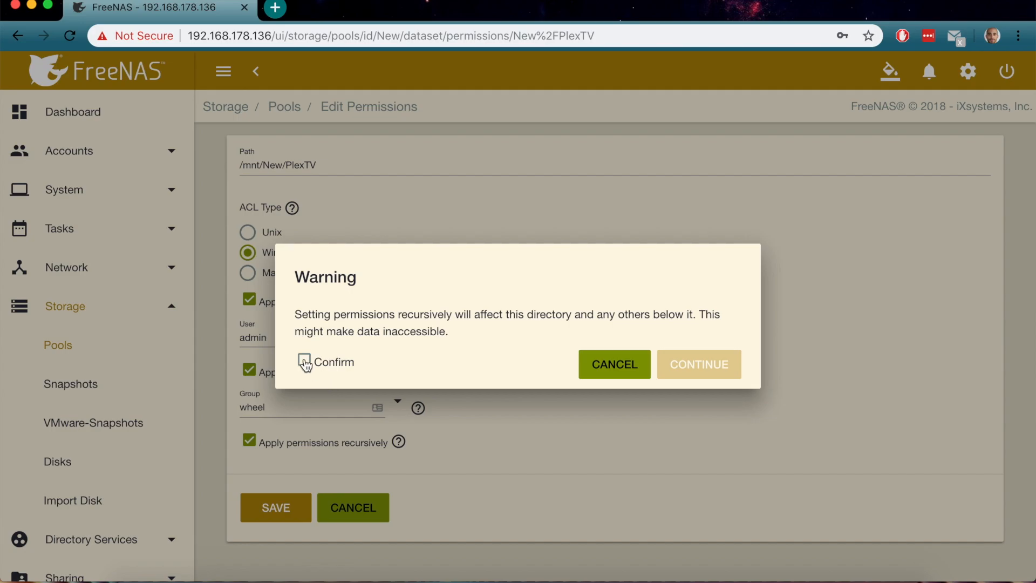
pyautogui.click(305, 362)
pyautogui.click(673, 364)
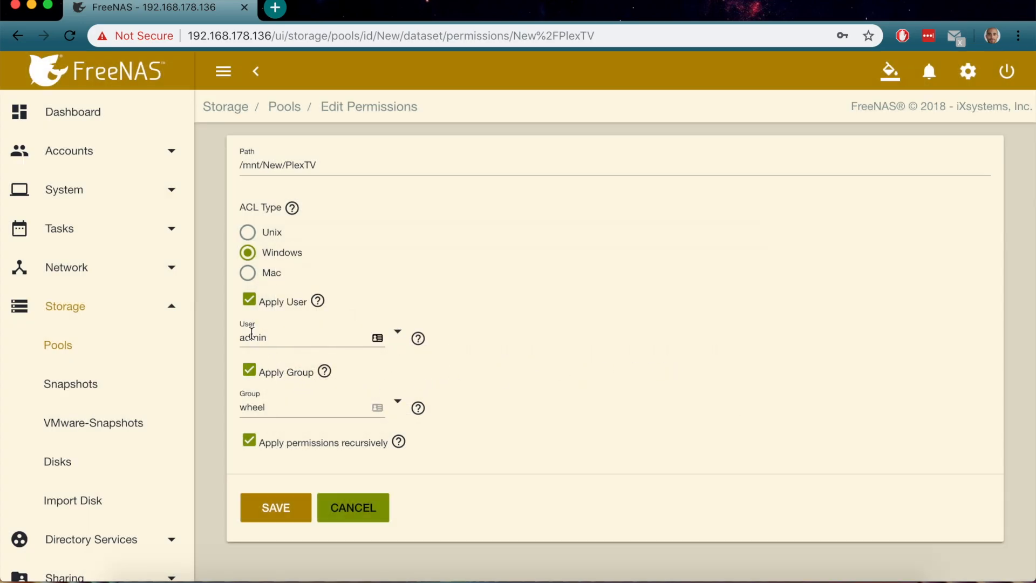
pyautogui.click(290, 506)
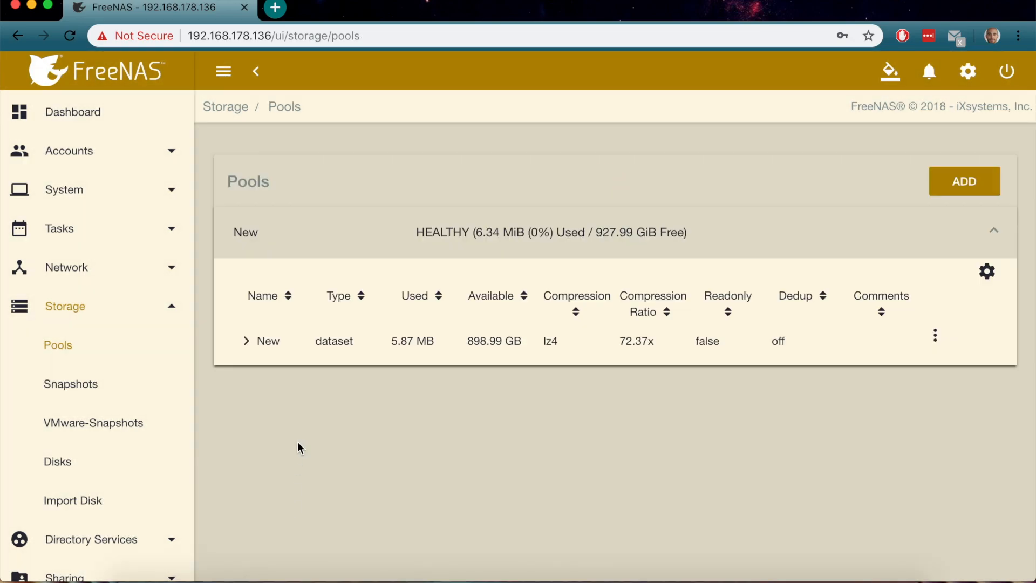
pyautogui.click(247, 343)
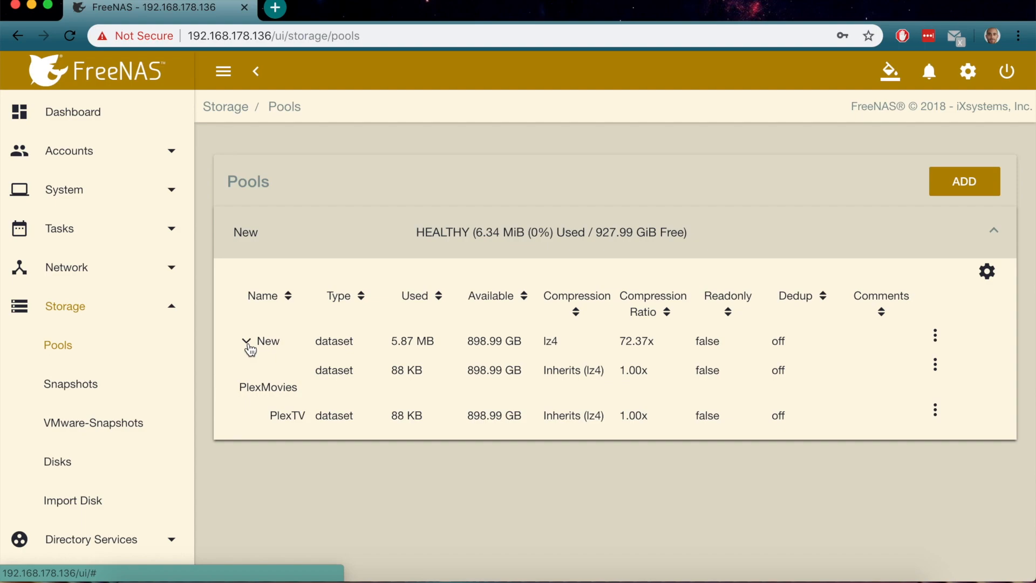
# In Plugins > Available, choose Install for Plex Media Server (PlexPass)
pyautogui.scroll(-5, 65, 474)
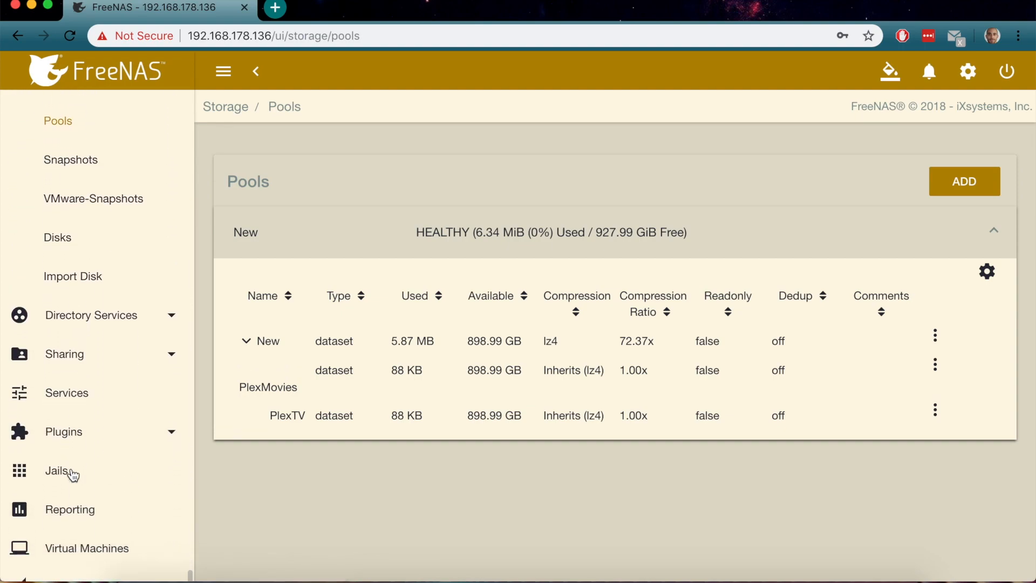
pyautogui.click(167, 431)
pyautogui.scroll(-4, 156, 410)
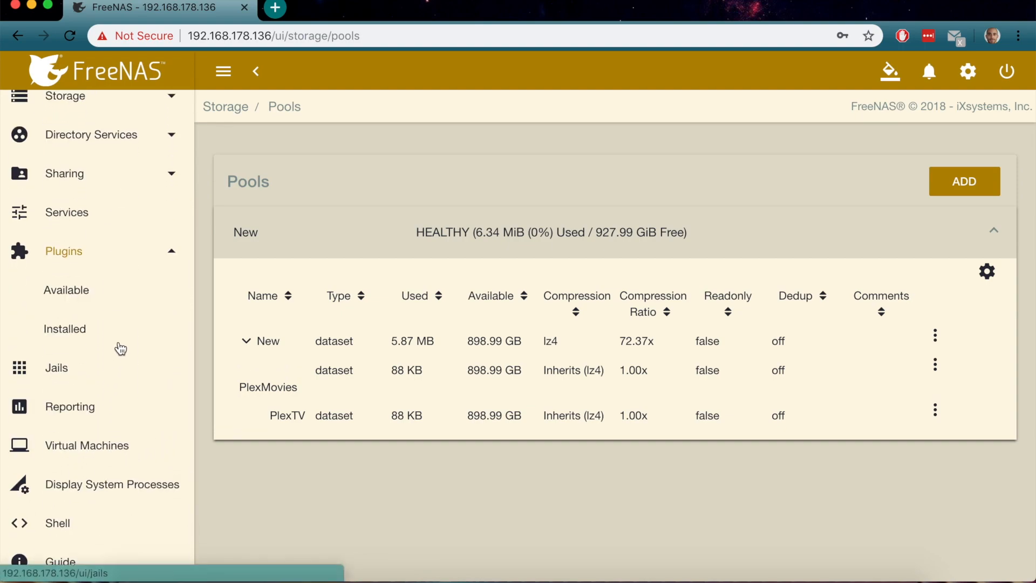
pyautogui.click(73, 294)
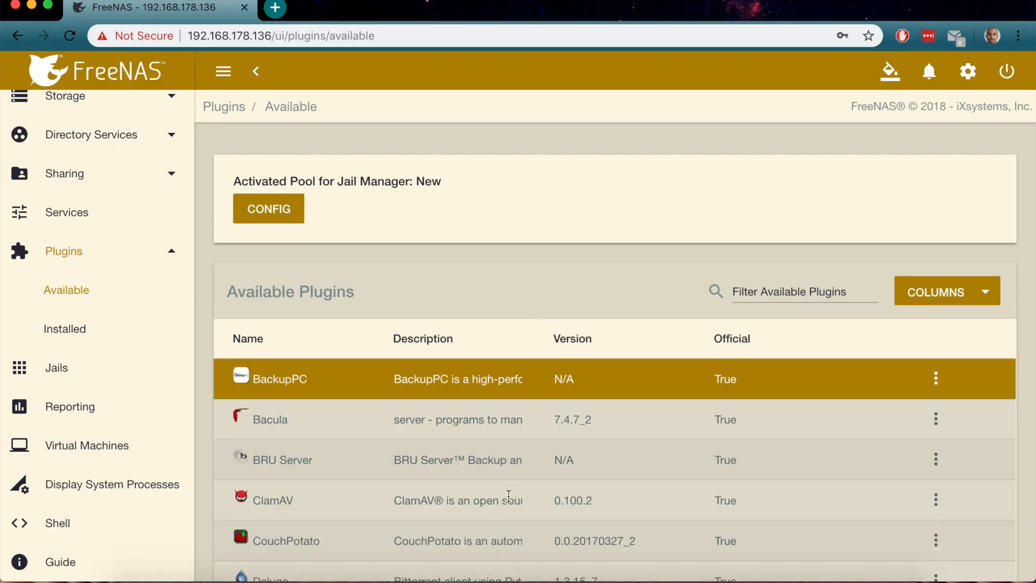
pyautogui.scroll(-10, 508, 495)
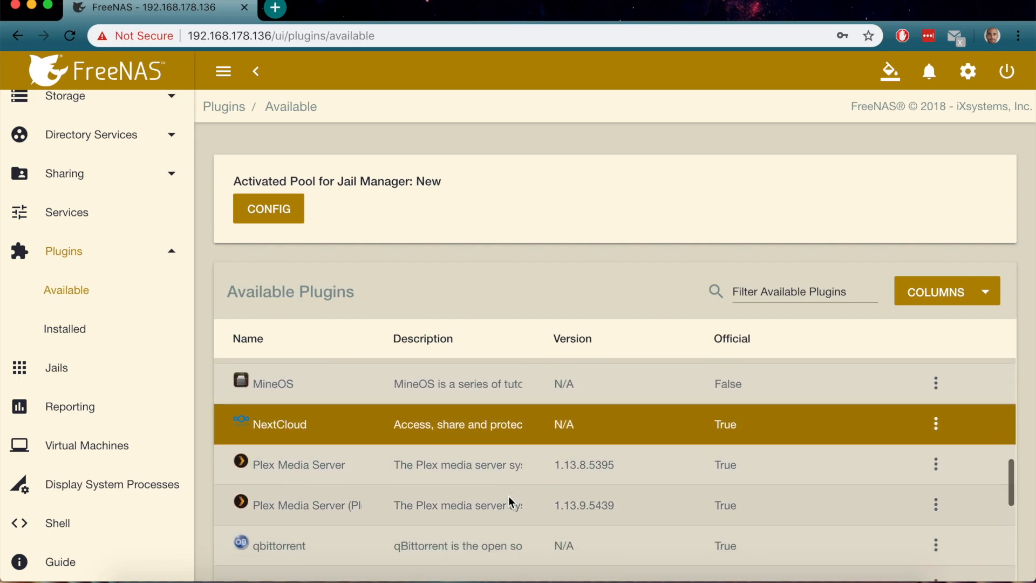
pyautogui.scroll(-1, 508, 497)
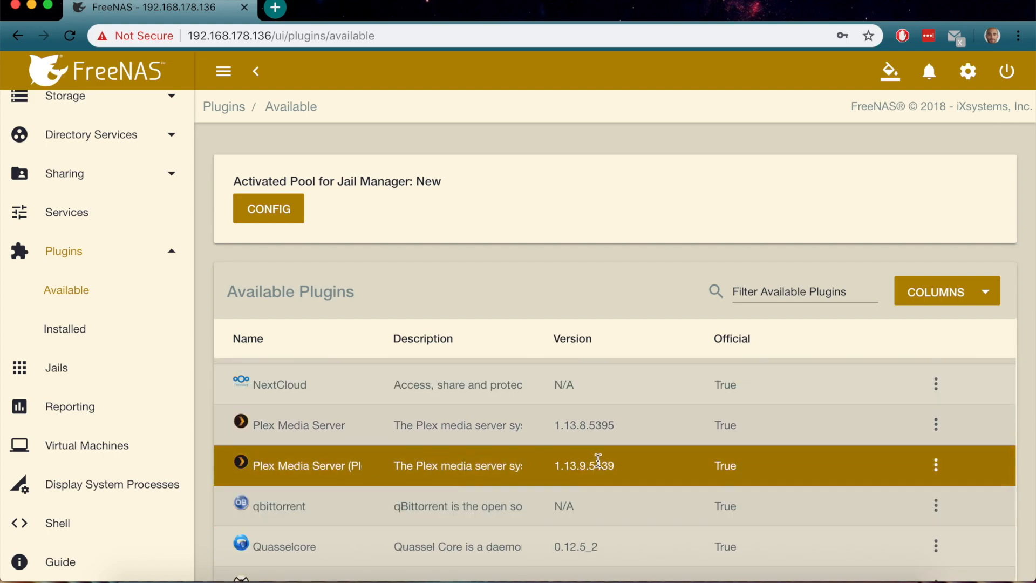
pyautogui.click(579, 466)
pyautogui.click(936, 467)
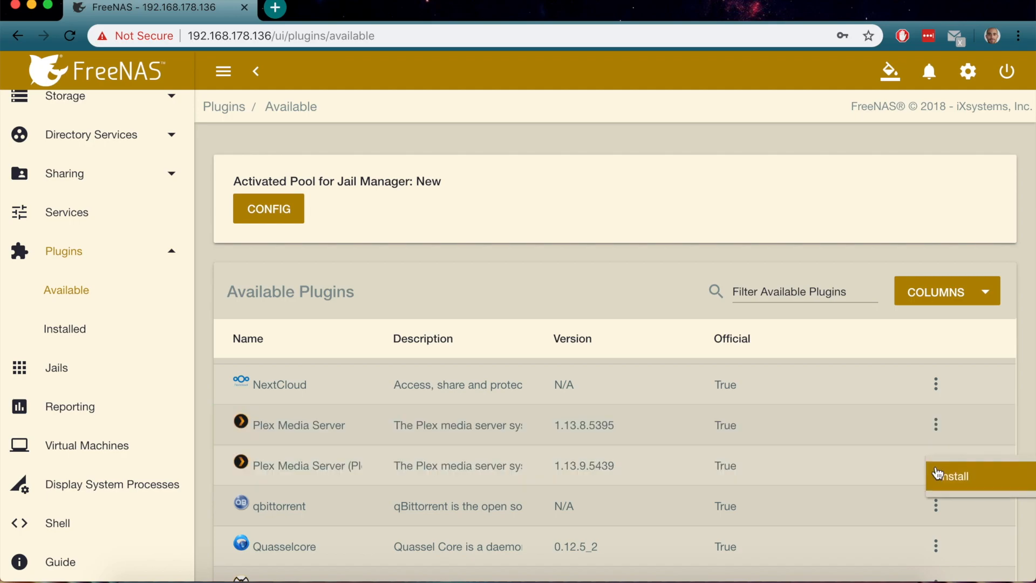
pyautogui.click(982, 484)
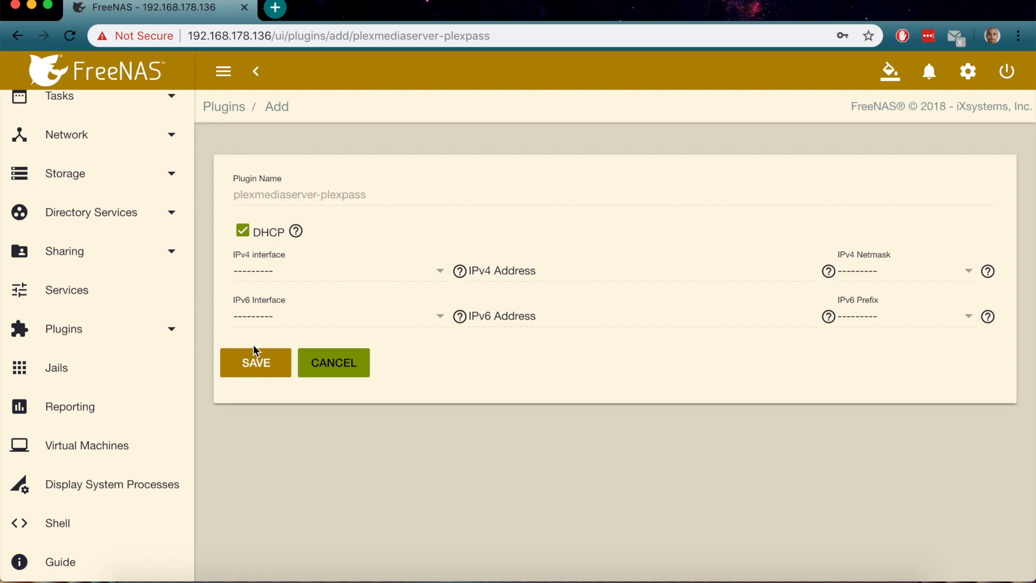
# Install the Plex plugin with DHCP; the plex jail comes up at 192.168.178.139
pyautogui.click(265, 359)
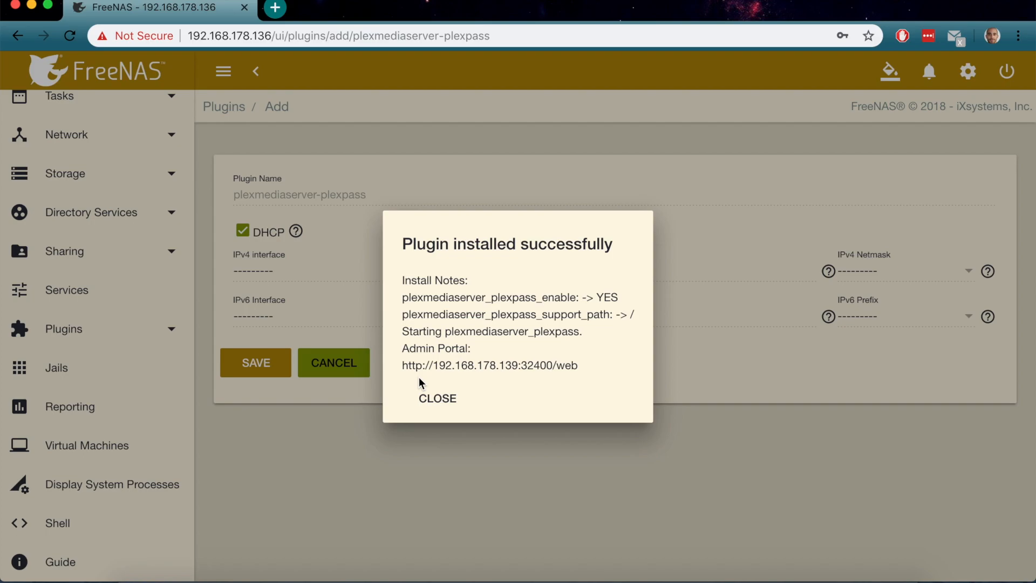
pyautogui.click(449, 404)
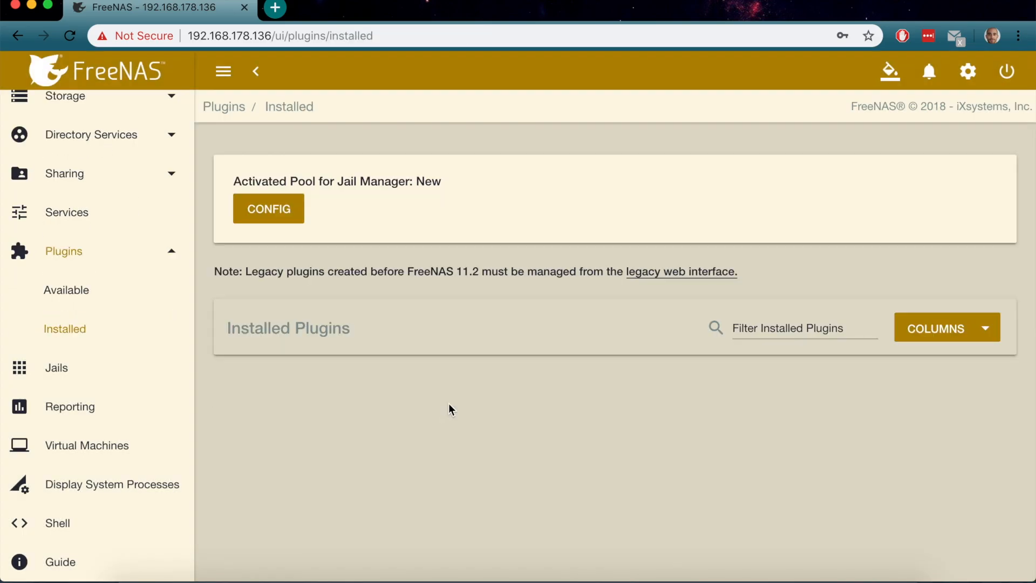
pyautogui.hscroll(3, 896, 425)
pyautogui.hscroll(-3, 896, 425)
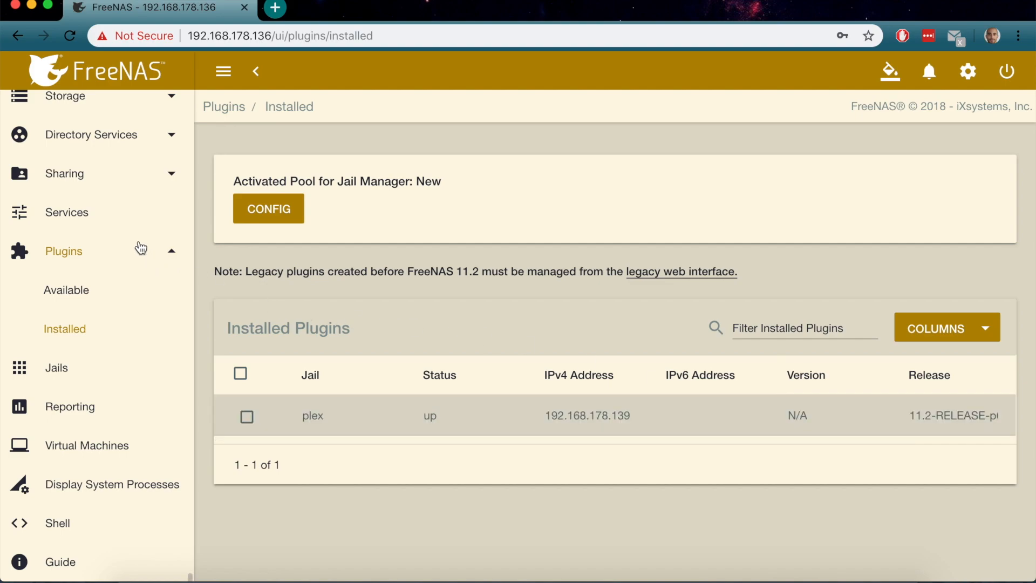
pyautogui.scroll(3, 141, 248)
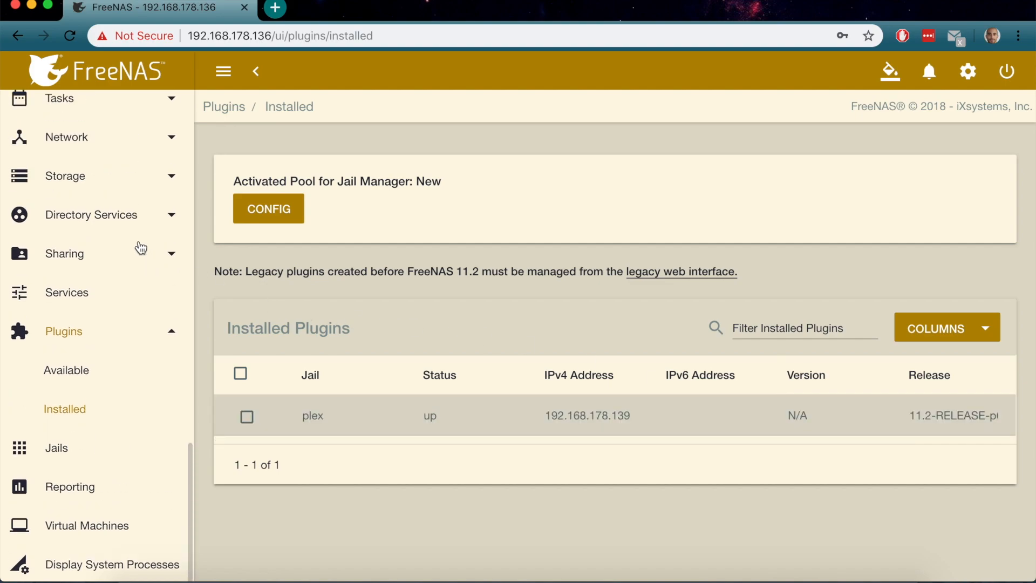
# Open Sharing > Apple (AFP) Shares, try a new share form, then cancel it
pyautogui.click(85, 263)
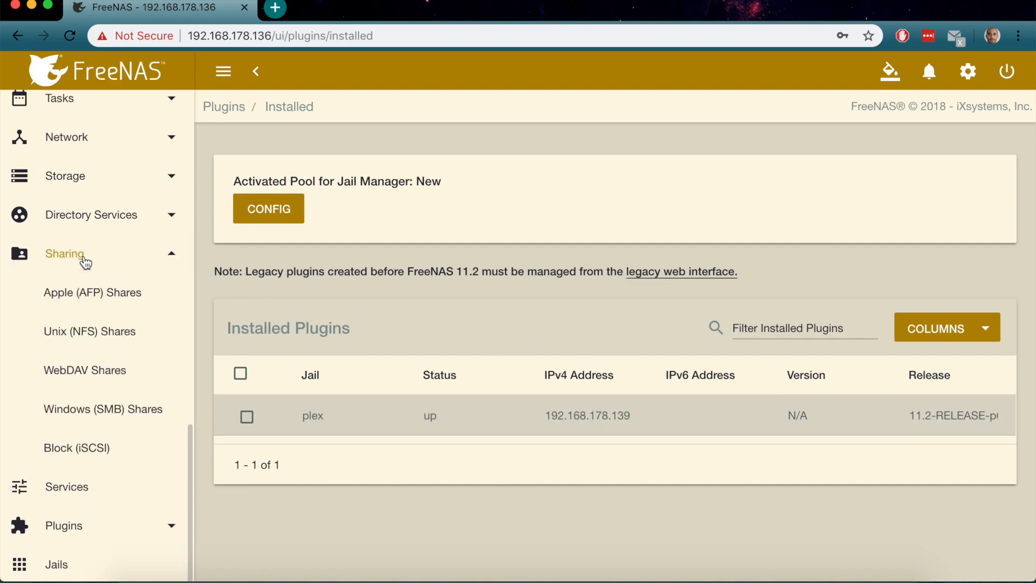
pyautogui.click(95, 306)
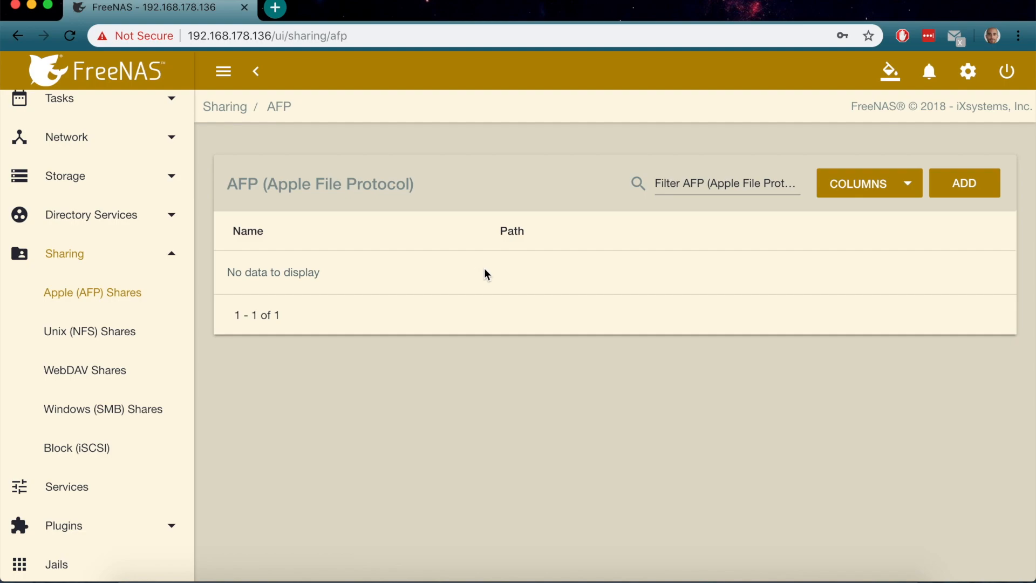
pyautogui.click(960, 190)
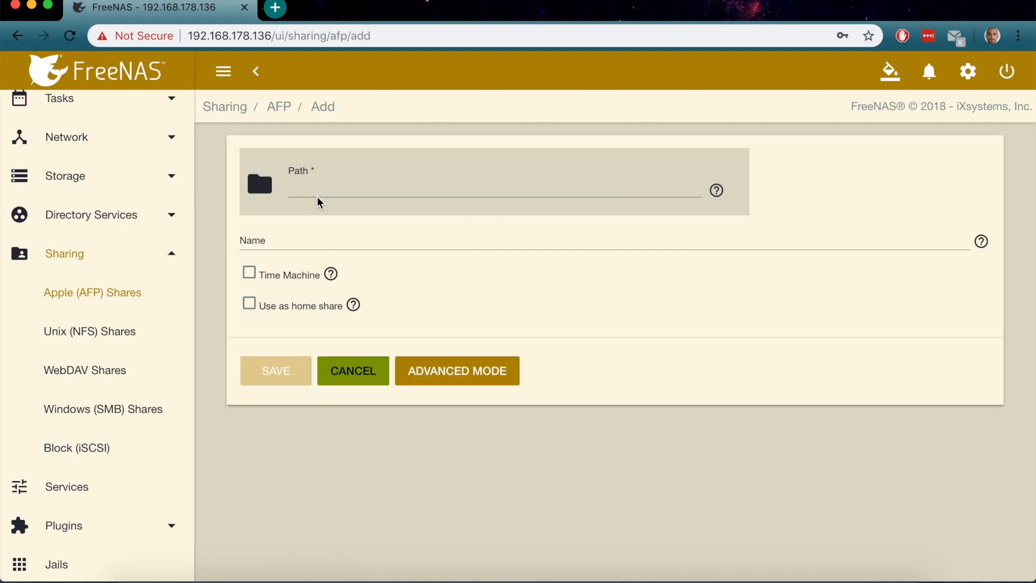
pyautogui.click(261, 189)
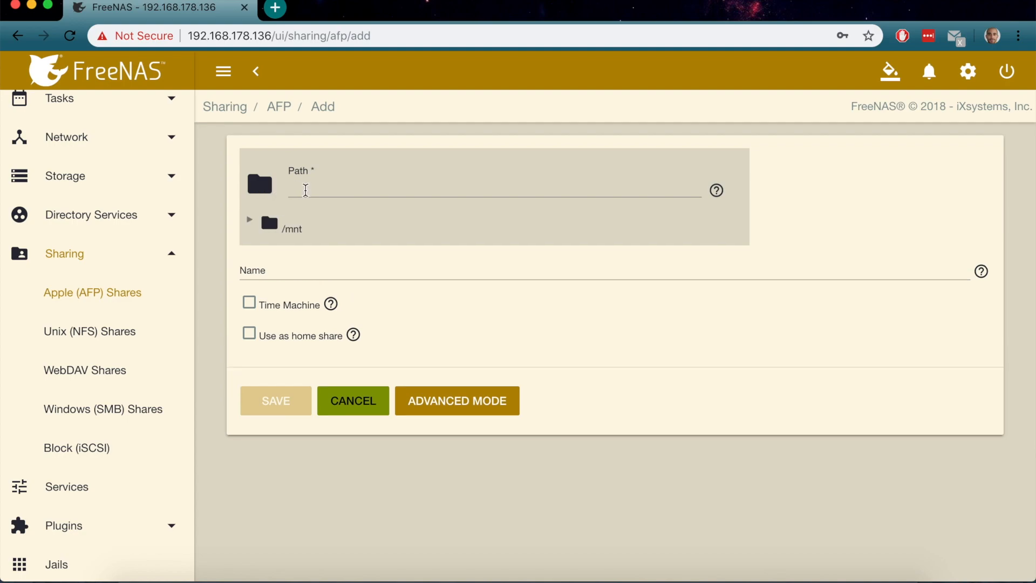
pyautogui.click(306, 190)
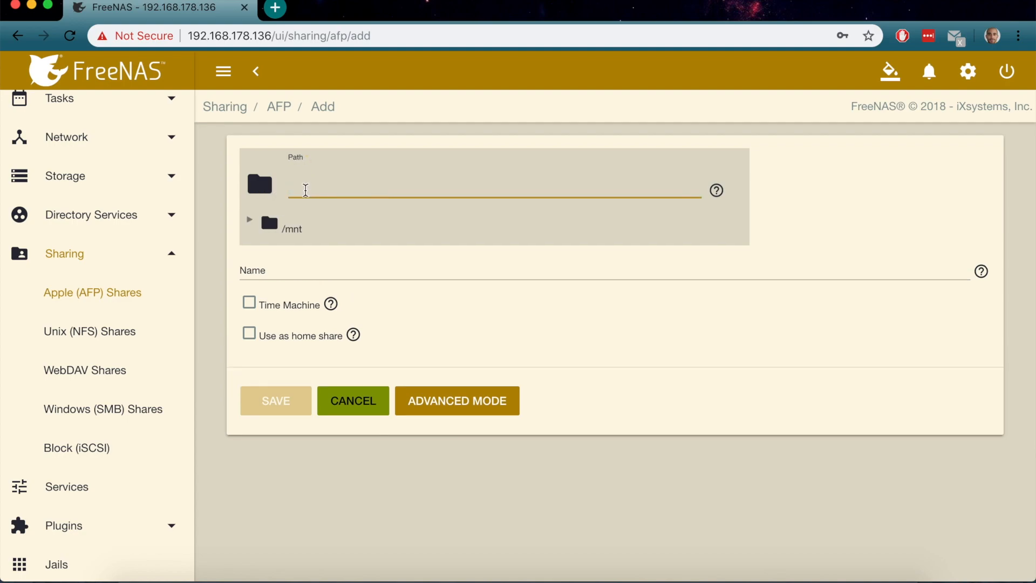
pyautogui.click(365, 406)
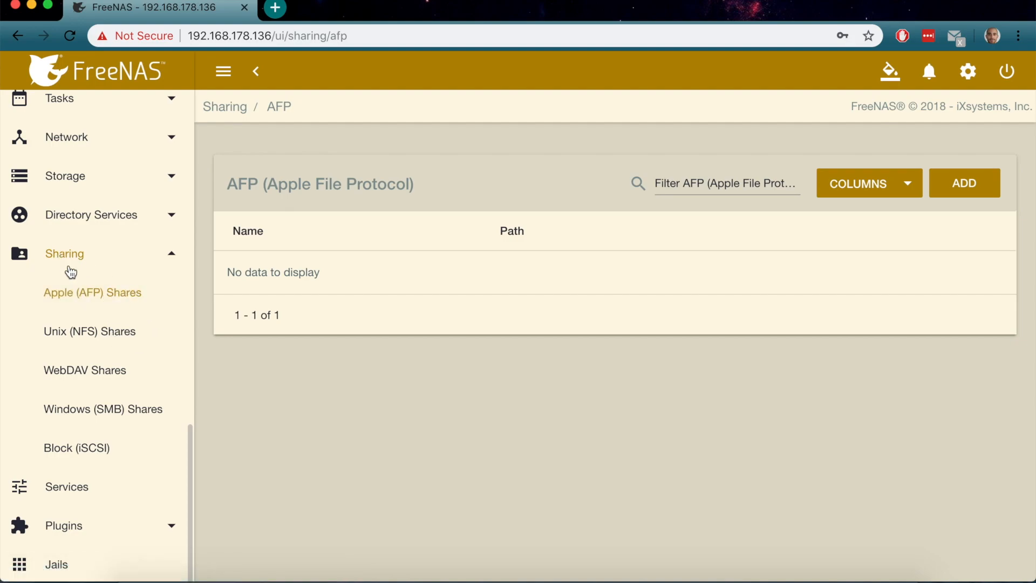
# Add an AFP share with path /mnt/New/PlexMovies and reveal its advanced options
pyautogui.click(948, 185)
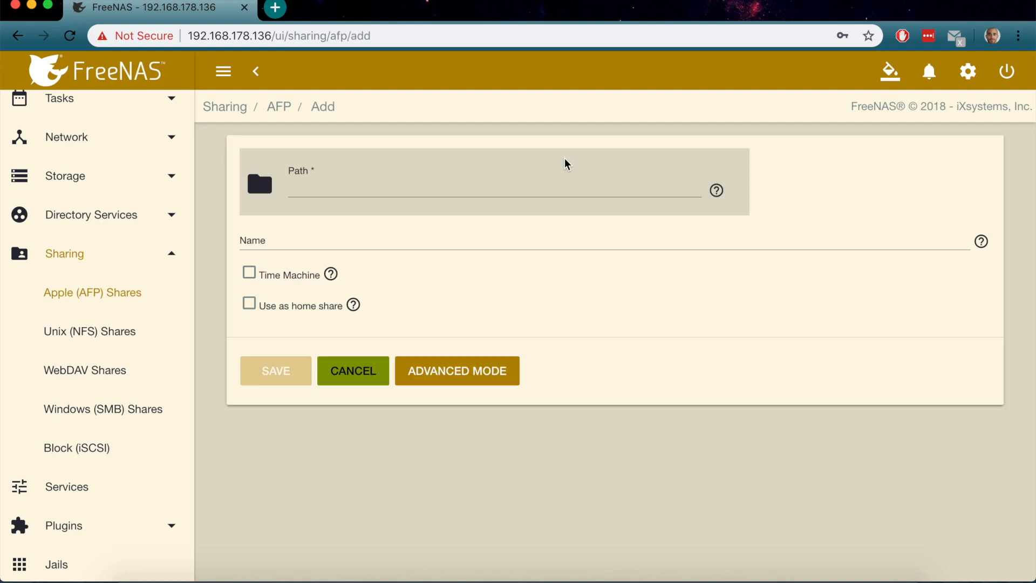
pyautogui.click(270, 192)
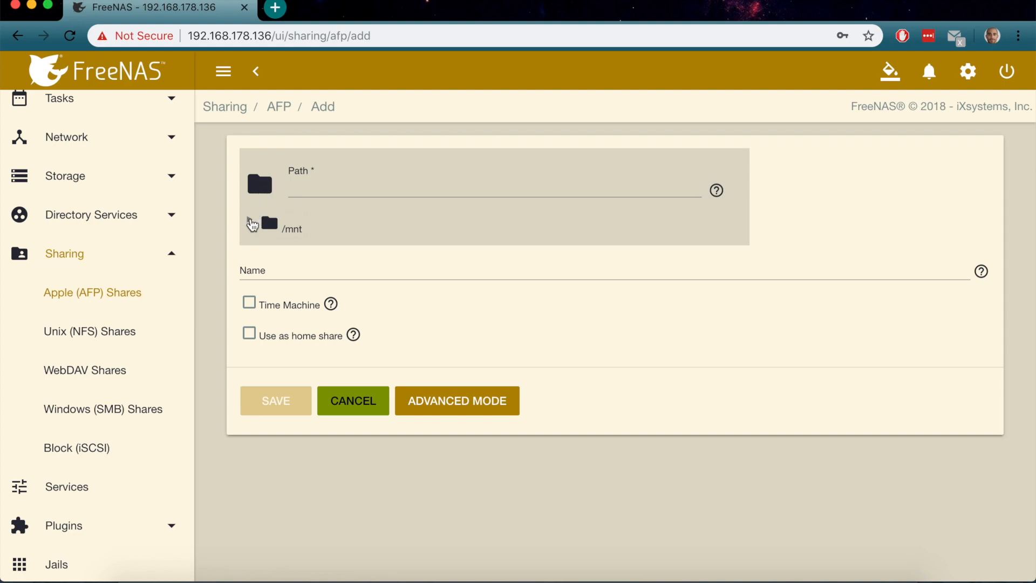
pyautogui.click(251, 221)
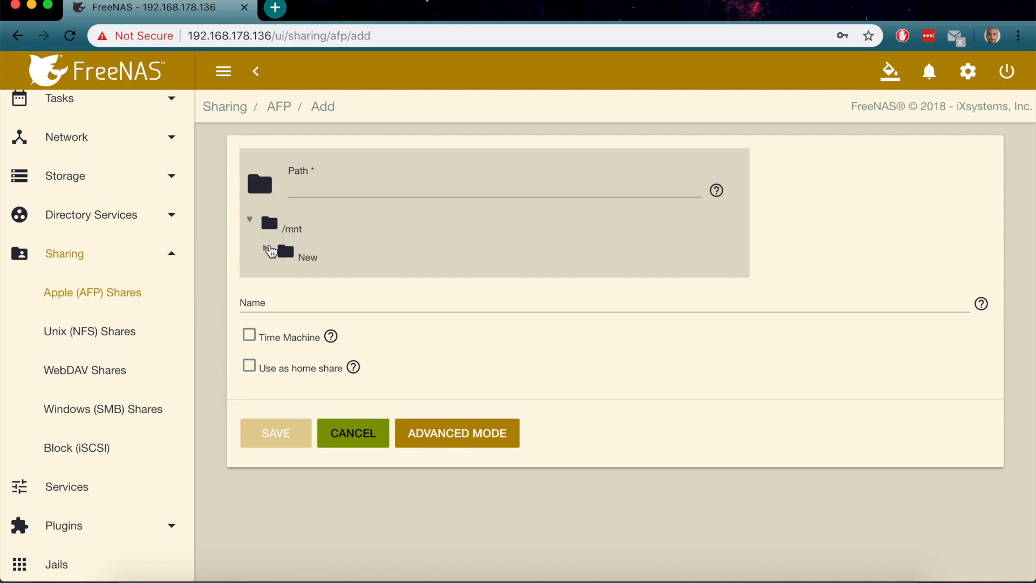
pyautogui.click(270, 249)
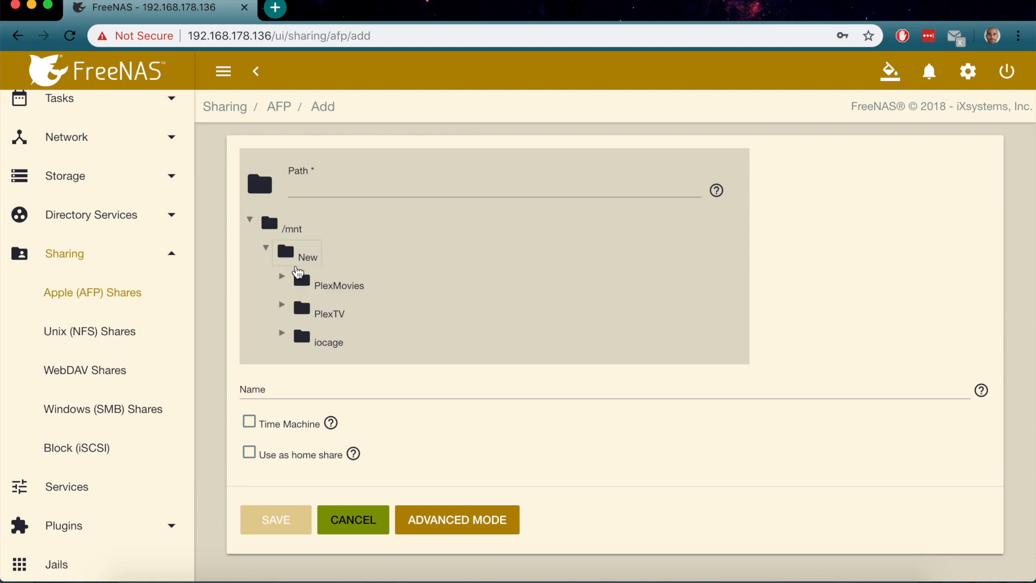
pyautogui.click(322, 286)
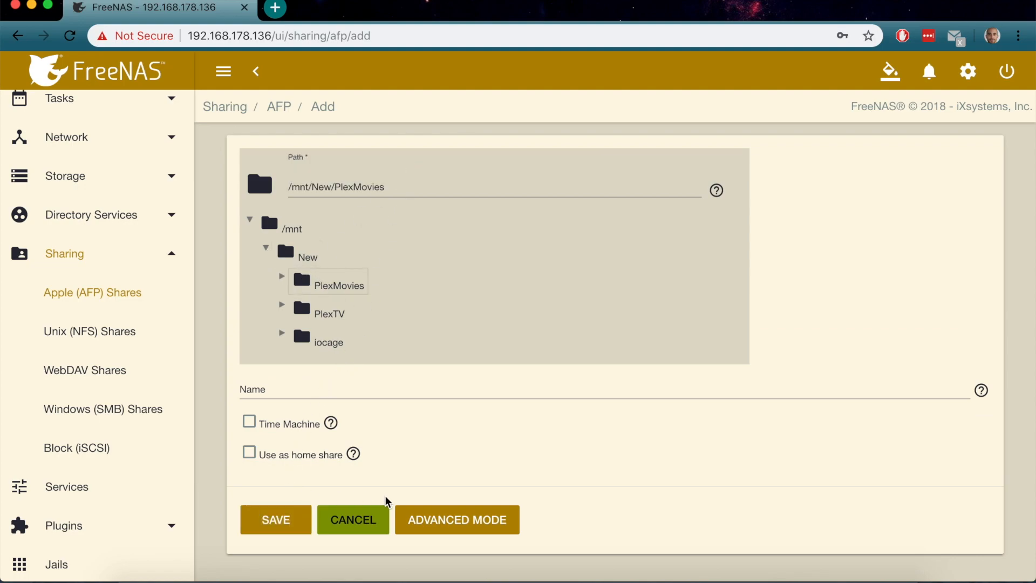
pyautogui.click(448, 534)
pyautogui.scroll(-10, 460, 383)
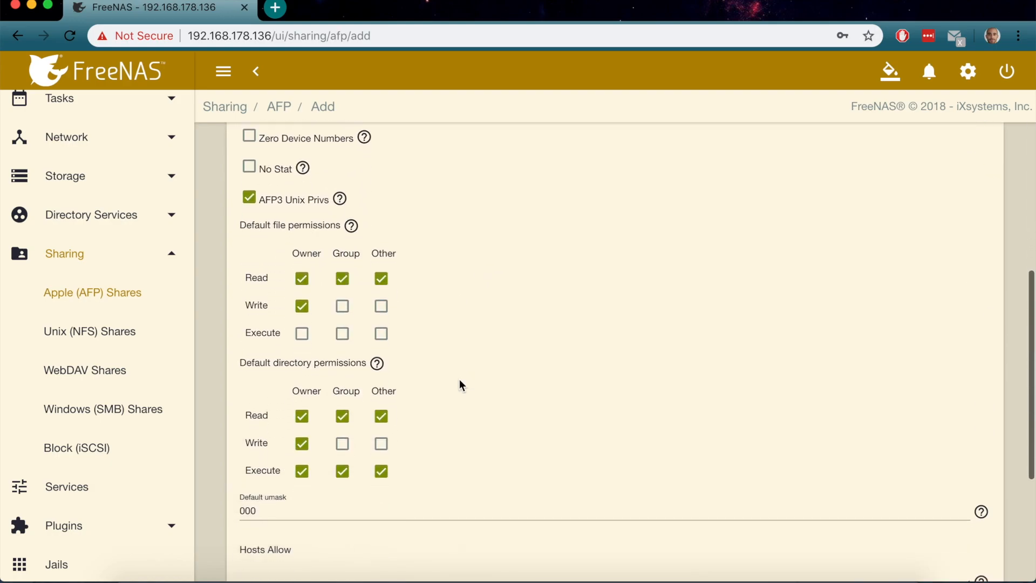
# Tick the remaining owner, group and other write and execute boxes for files and directories
pyautogui.click(301, 320)
pyautogui.click(342, 293)
pyautogui.click(341, 320)
pyautogui.moveTo(381, 320); pyautogui.dragTo(384, 296)
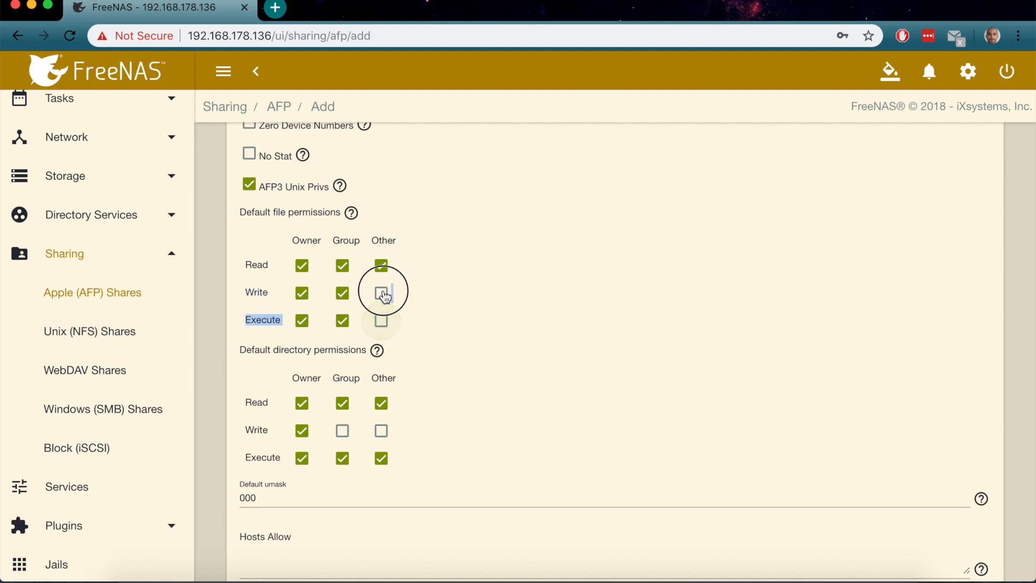
pyautogui.click(381, 431)
pyautogui.click(342, 431)
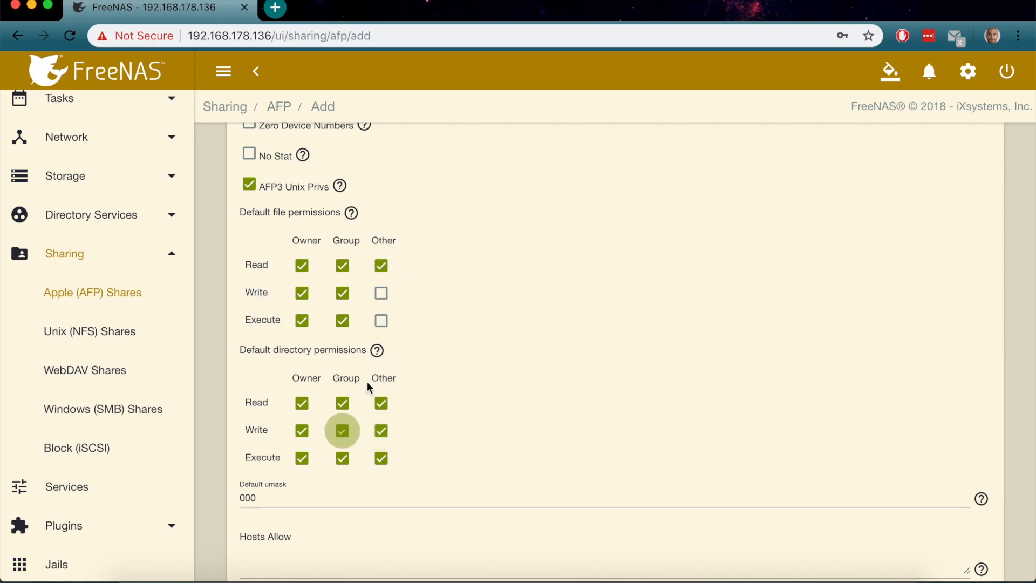
pyautogui.click(381, 294)
pyautogui.click(381, 321)
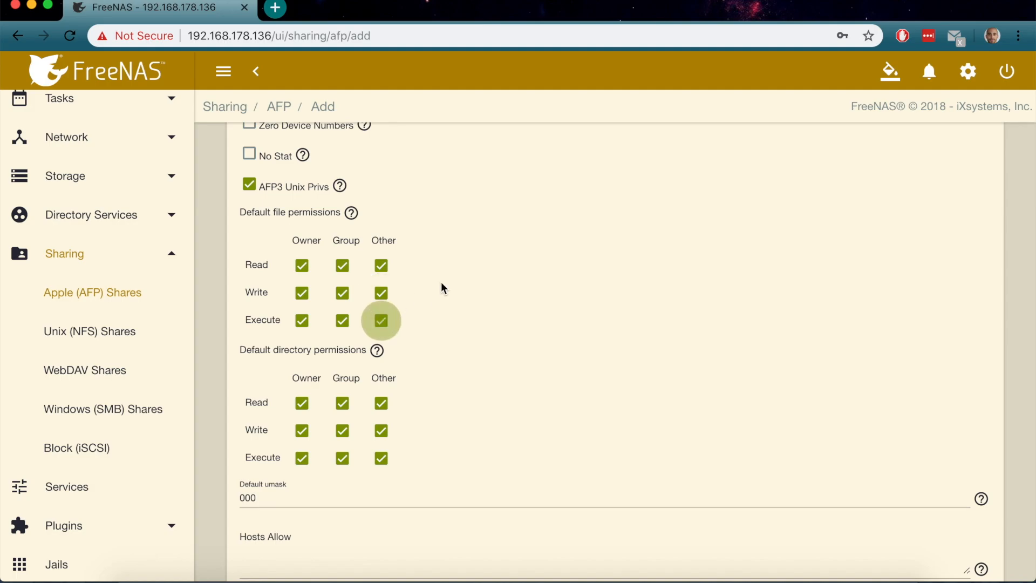
# Save the PlexMovies AFP share and enable the AFP service
pyautogui.scroll(3, 442, 283)
pyautogui.scroll(-10, 441, 282)
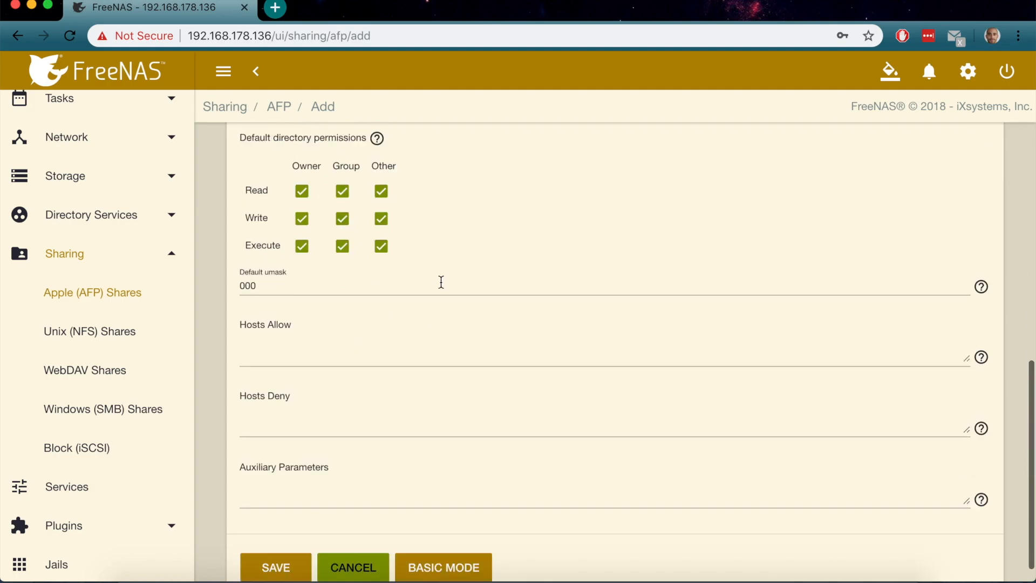
pyautogui.click(269, 545)
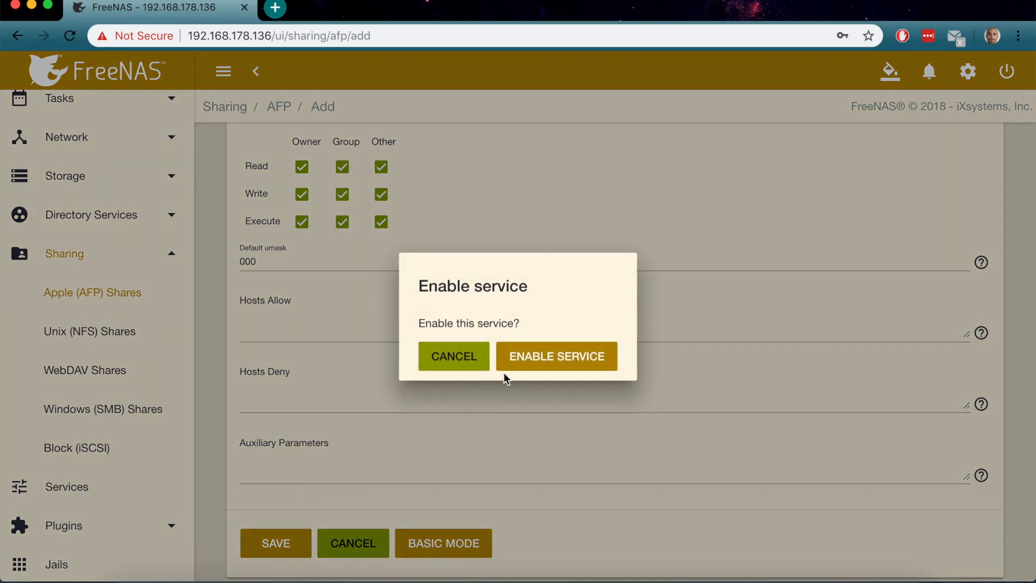
pyautogui.click(531, 363)
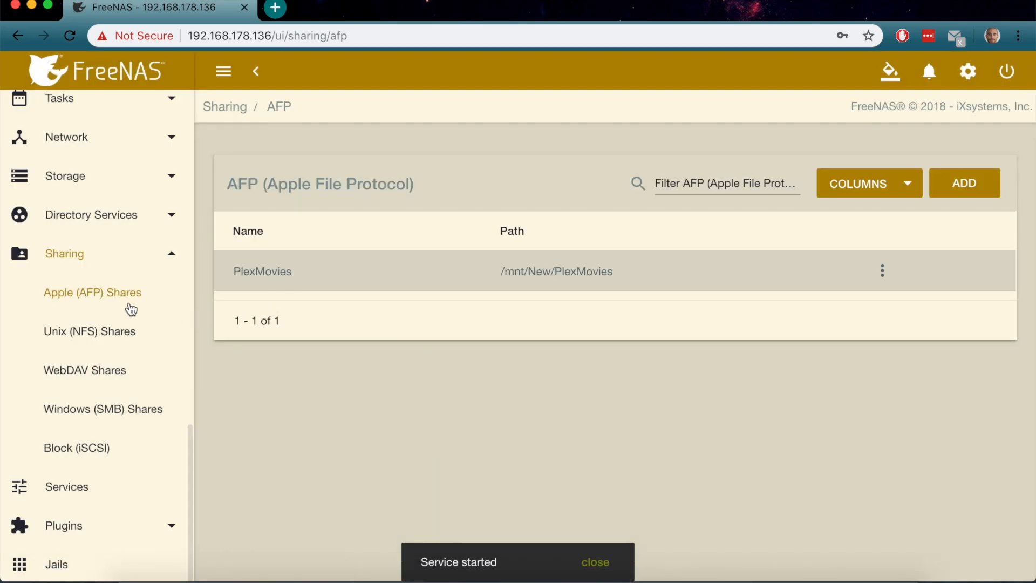
# Start a new AFP share with its path set to /mnt/New/PlexTV
pyautogui.click(960, 185)
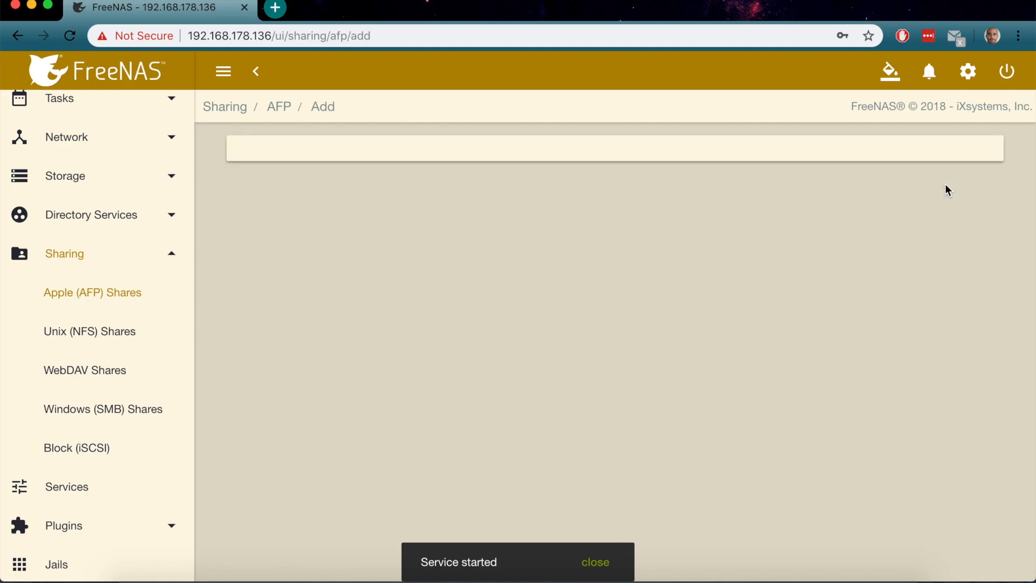
pyautogui.click(257, 183)
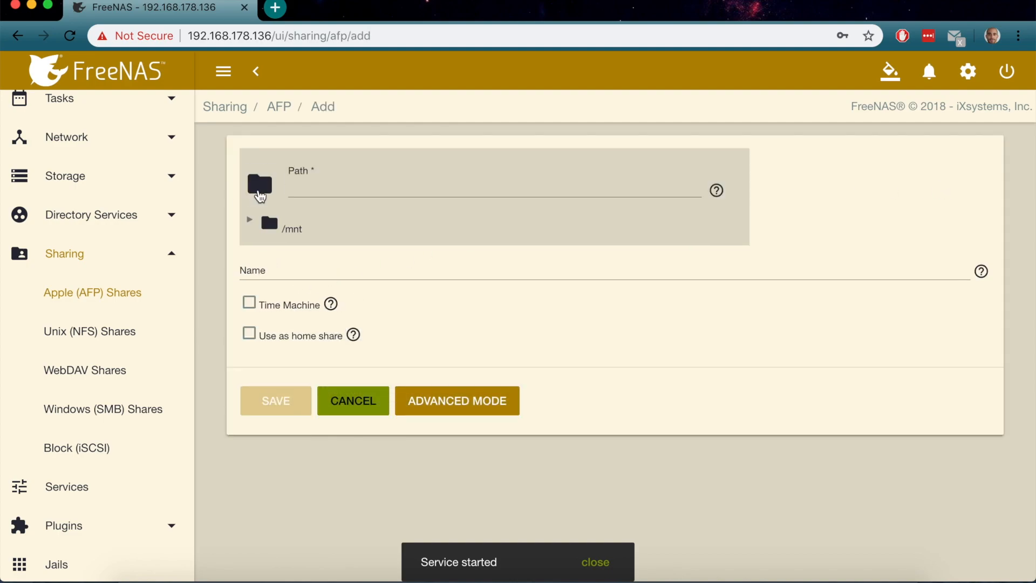
pyautogui.click(250, 220)
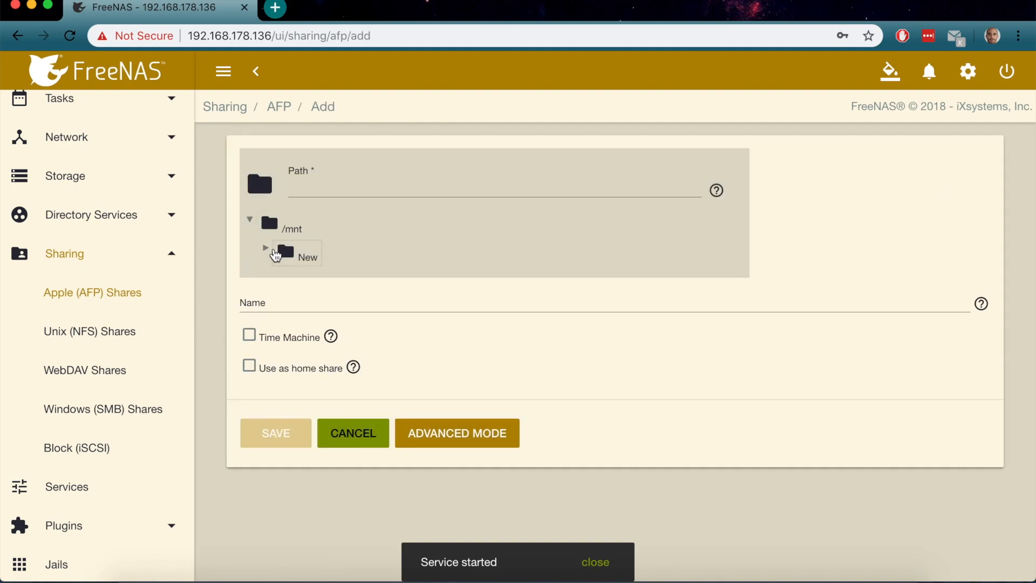
pyautogui.click(276, 253)
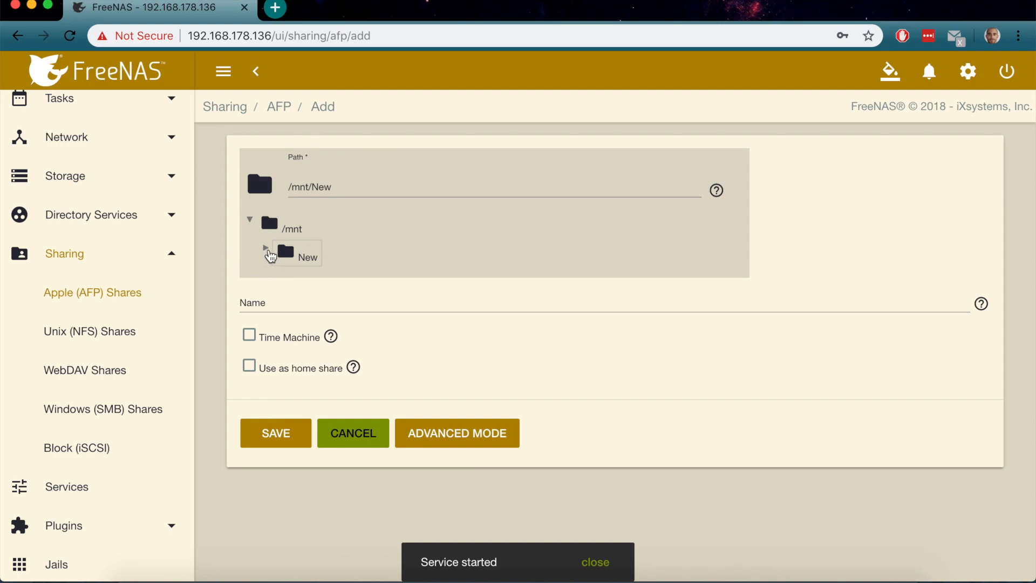
pyautogui.click(267, 250)
pyautogui.click(334, 315)
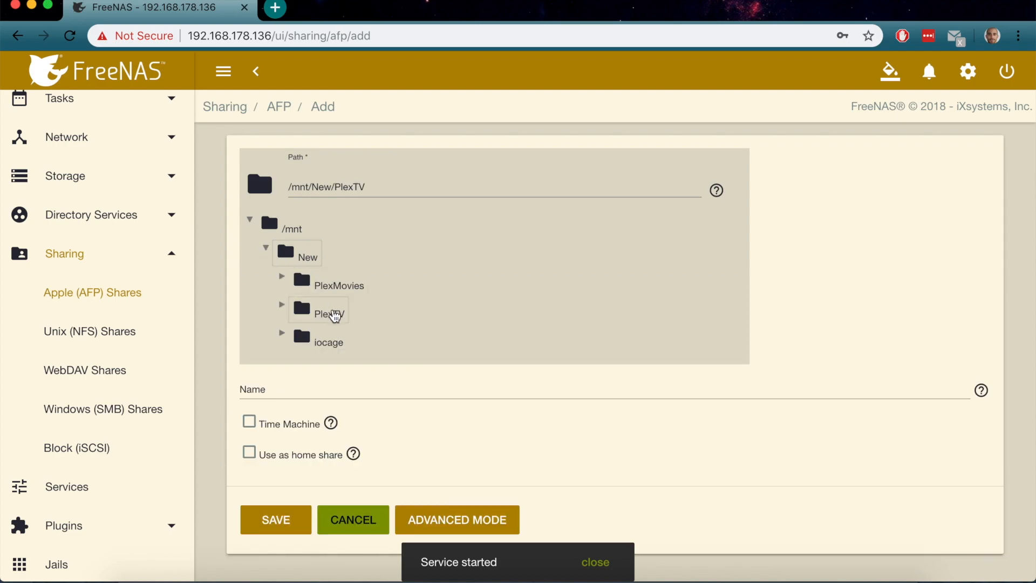
# Give owner, group and other full file and directory permissions, then save the PlexTV share
pyautogui.click(436, 516)
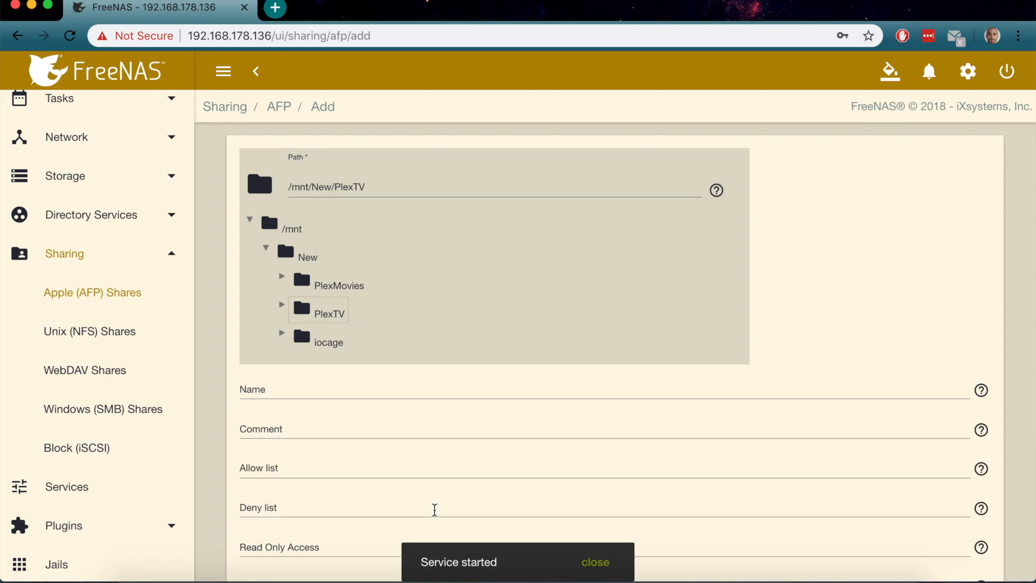
pyautogui.scroll(-10, 433, 506)
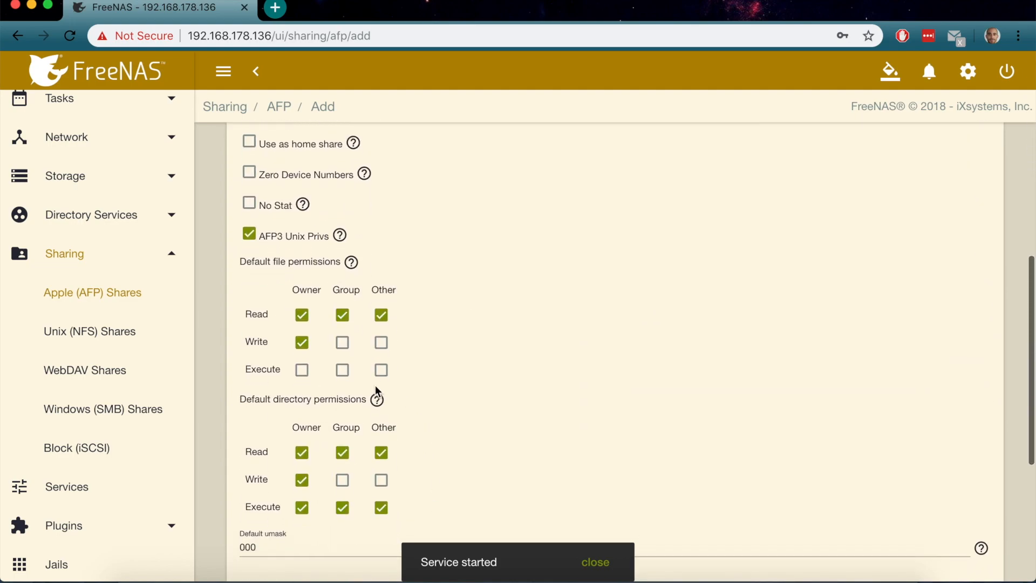
pyautogui.click(301, 370)
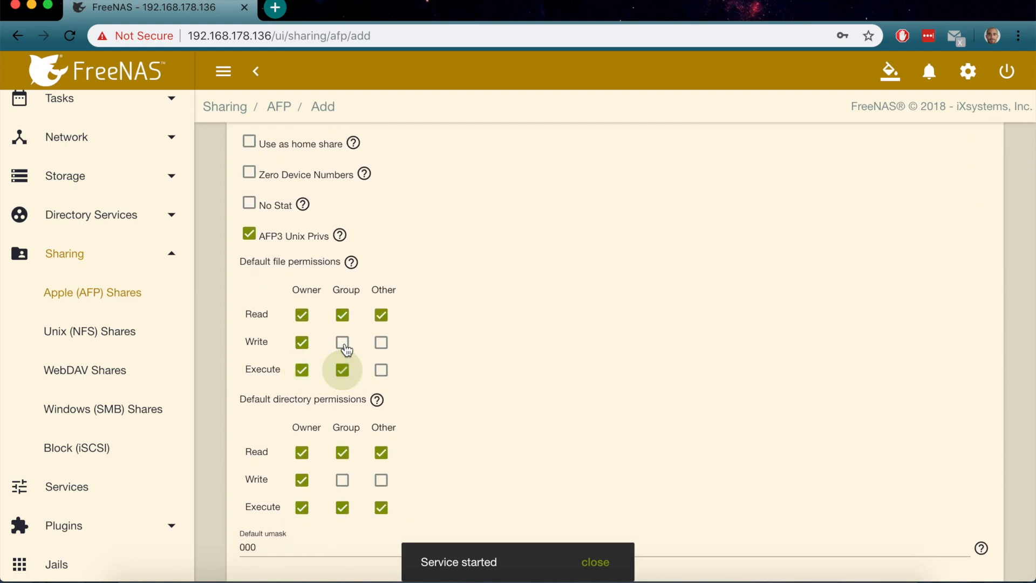
pyautogui.click(344, 346)
pyautogui.click(382, 343)
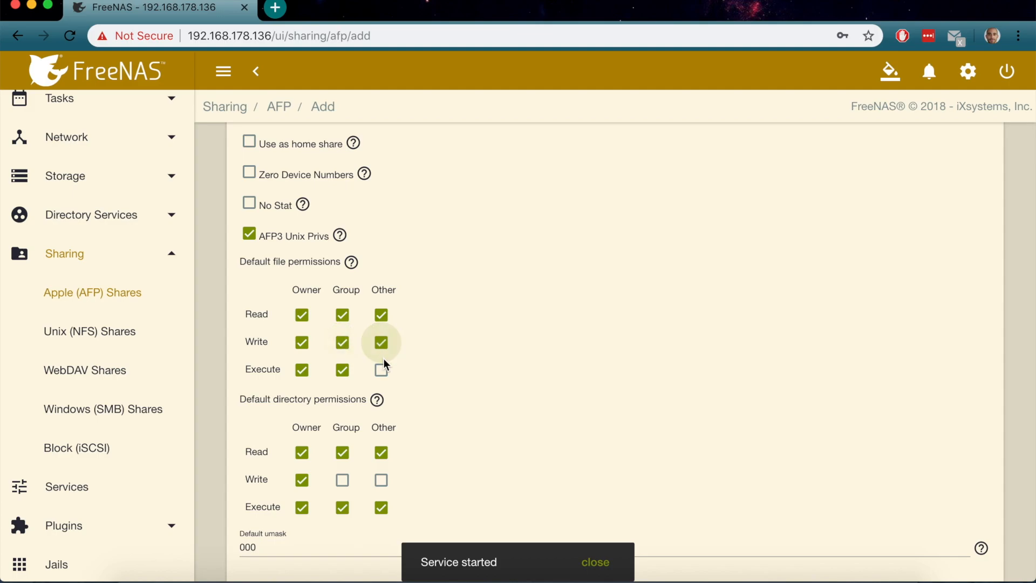
pyautogui.click(383, 370)
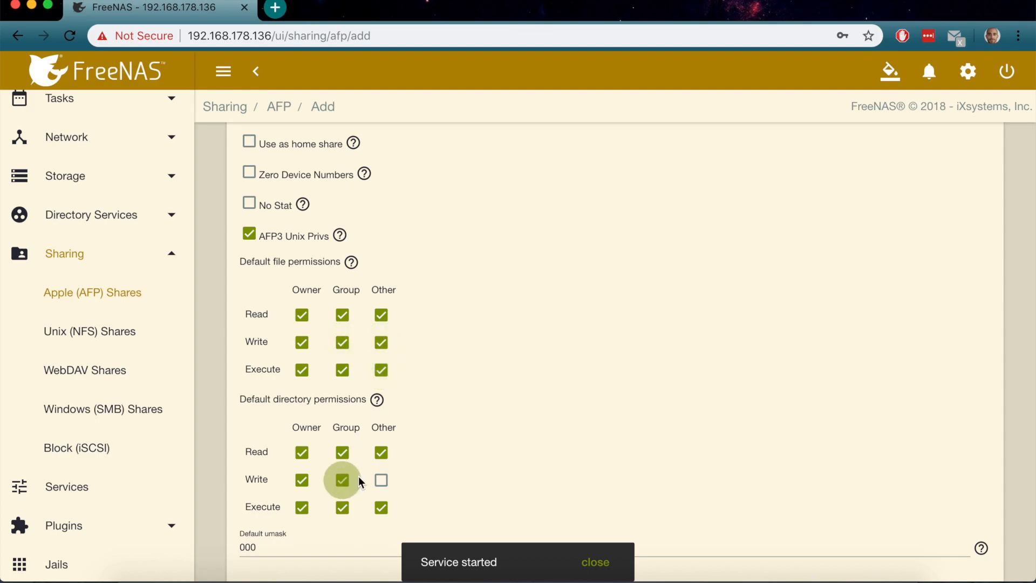
pyautogui.click(381, 479)
pyautogui.scroll(-3, 388, 475)
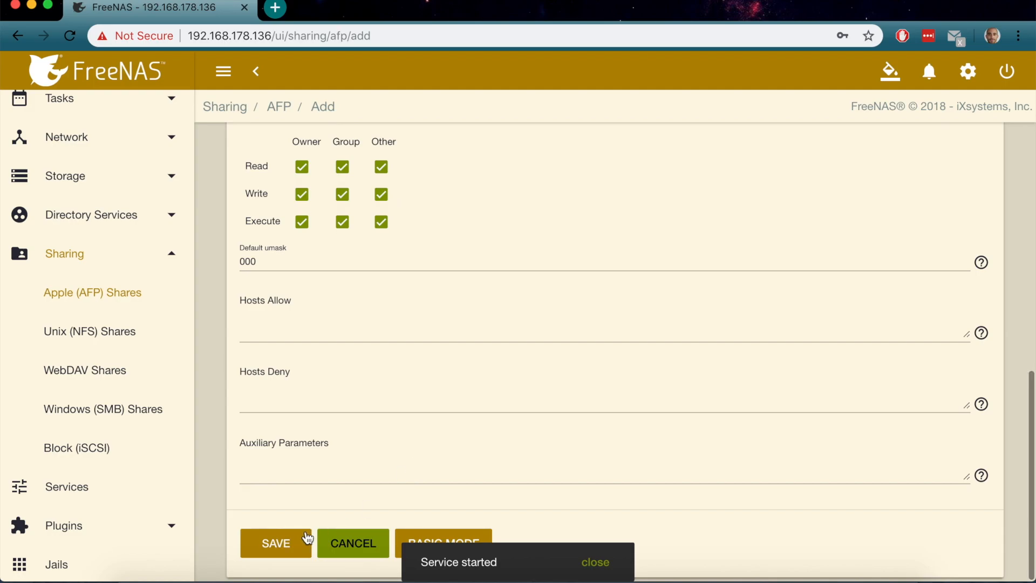
pyautogui.click(274, 552)
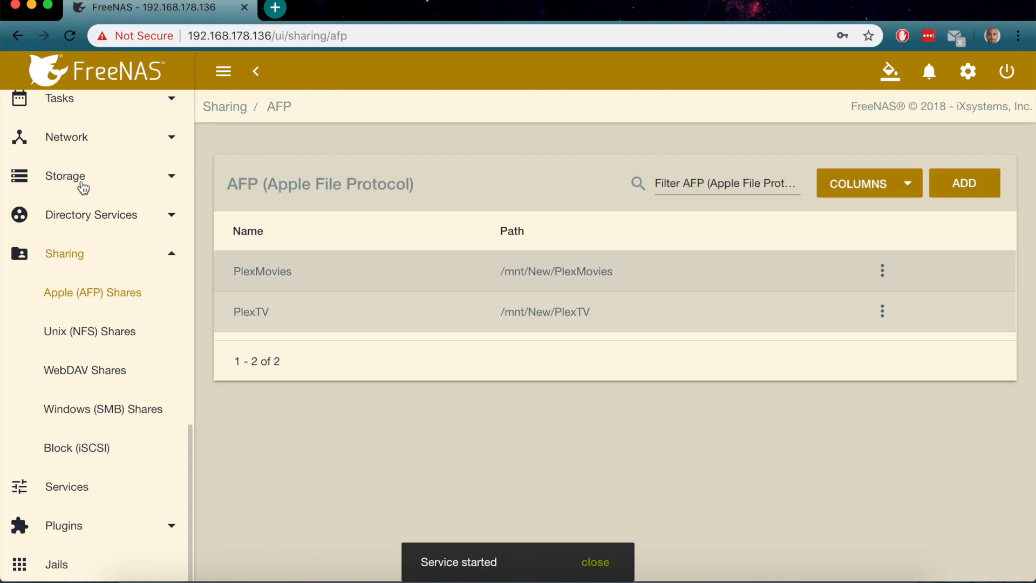
# Open Storage > Pools and expand the New pool to list PlexMovies, PlexTV and iocage
pyautogui.click(81, 184)
pyautogui.click(78, 207)
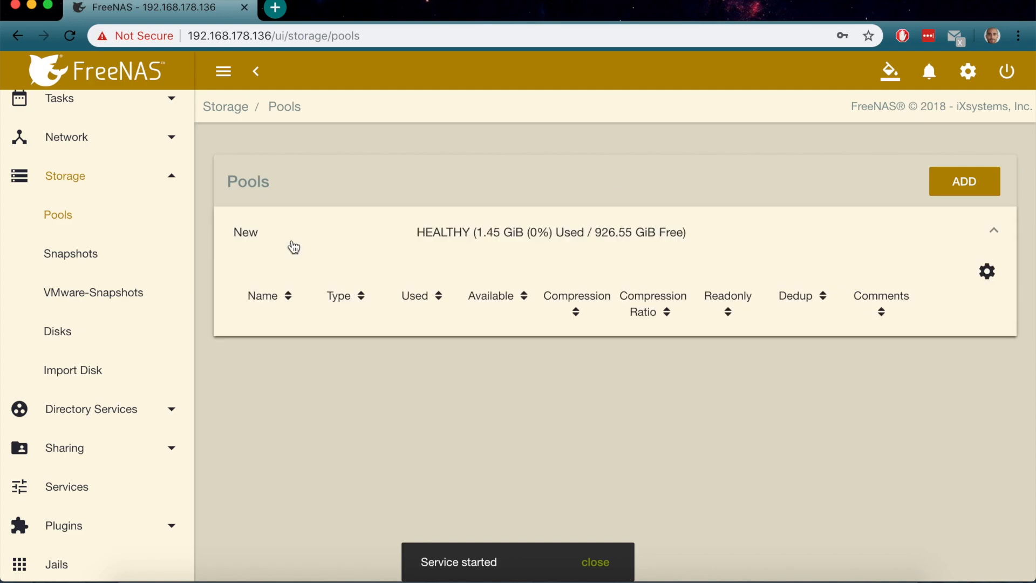
pyautogui.click(246, 343)
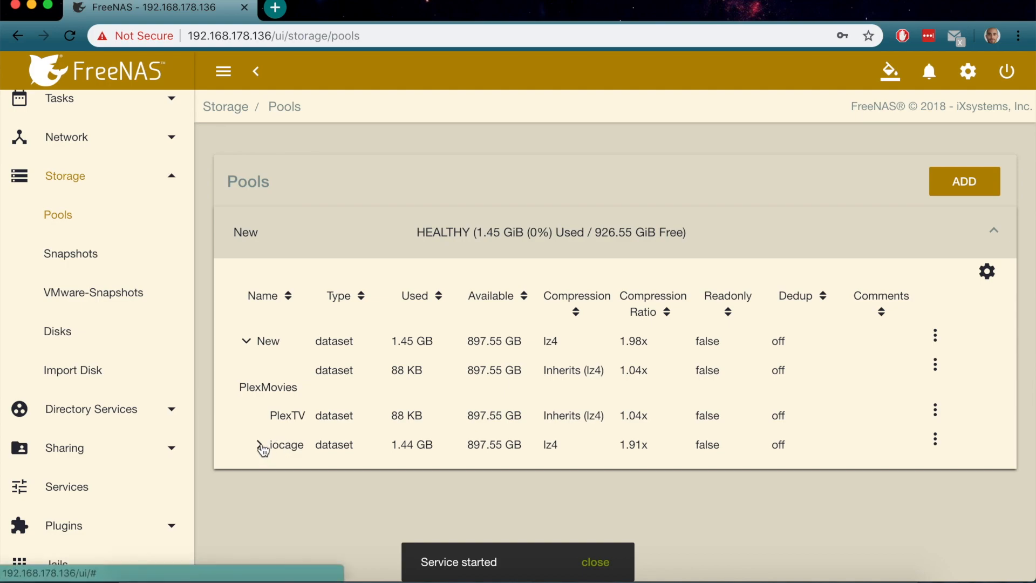
pyautogui.scroll(-5, 104, 193)
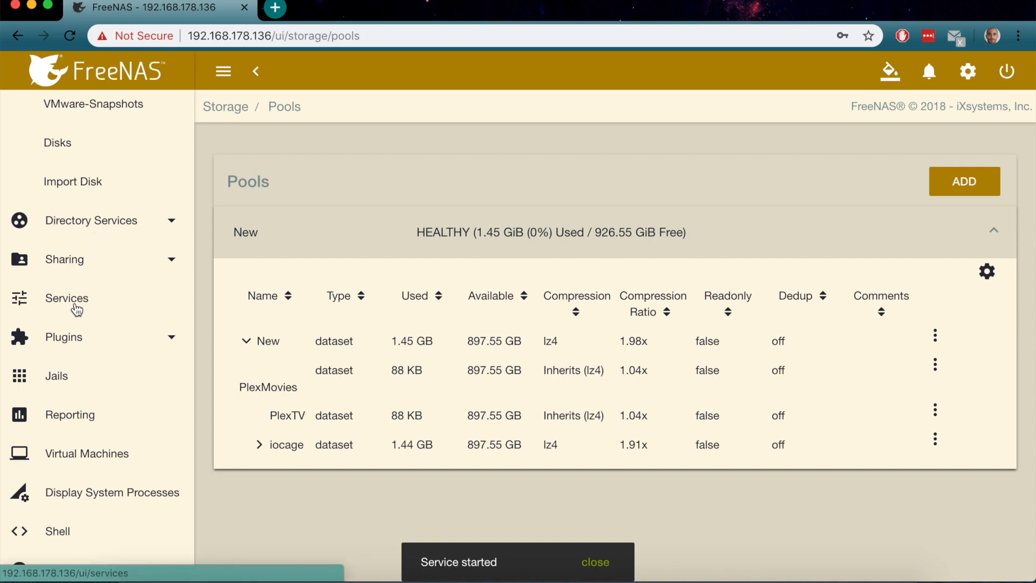
# Tick Guest Access in the AFP service settings and save them
pyautogui.click(76, 310)
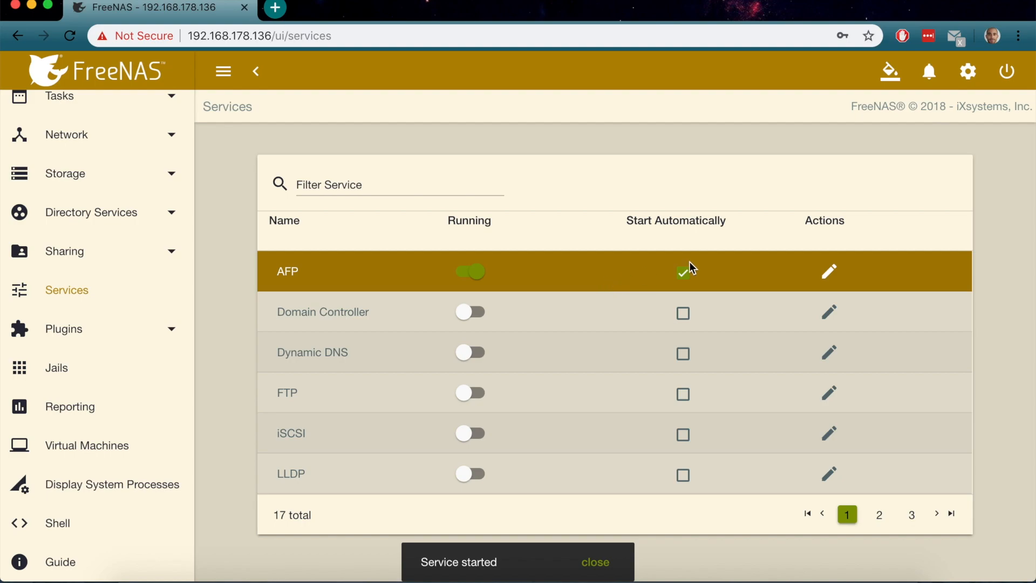
pyautogui.click(829, 271)
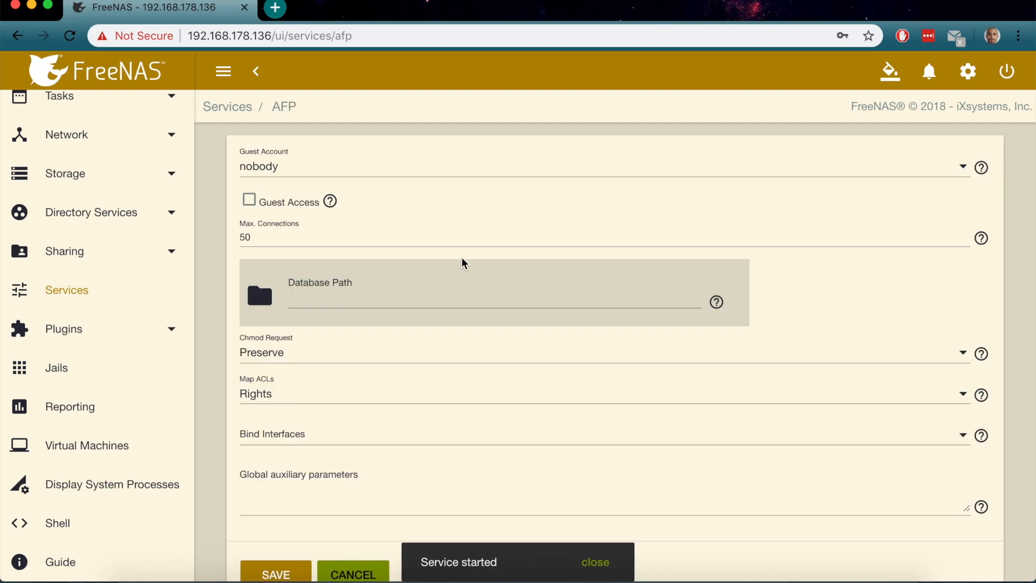
pyautogui.scroll(-1, 341, 315)
pyautogui.scroll(1, 342, 315)
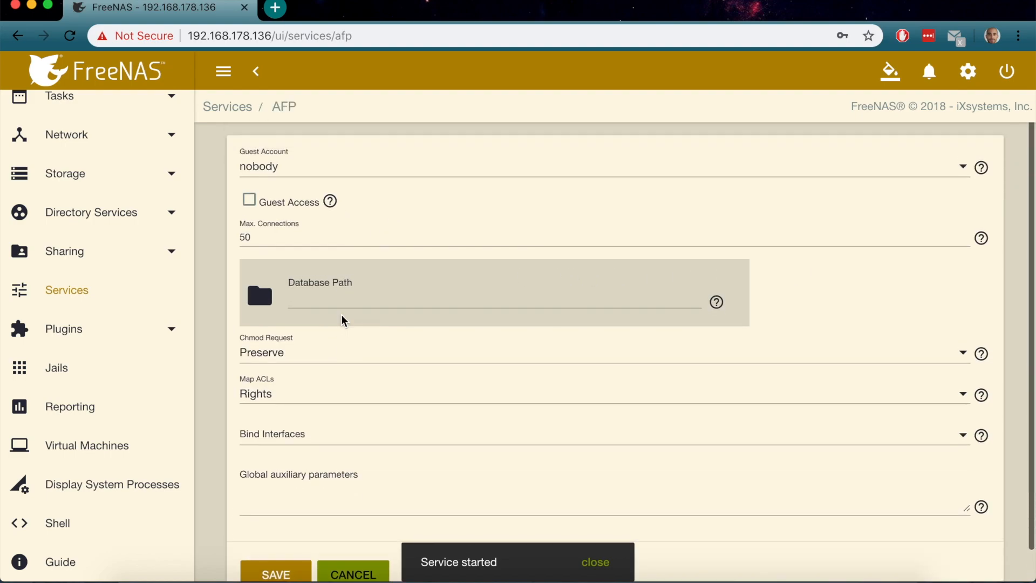
pyautogui.click(250, 204)
pyautogui.scroll(-1, 345, 424)
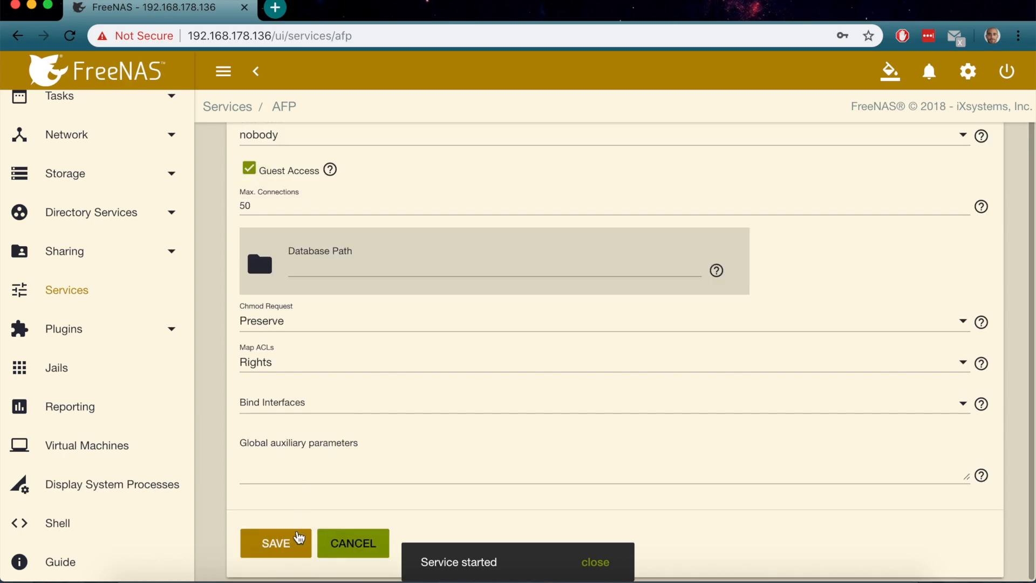
pyautogui.click(297, 542)
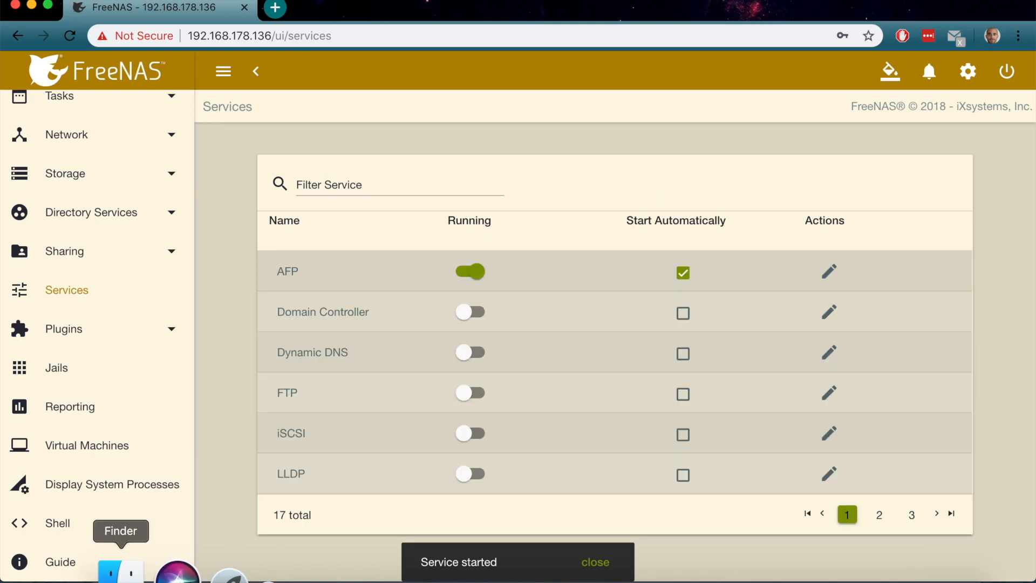
# In a new Finder tab, connect to the freenas server from Network
pyautogui.click(119, 570)
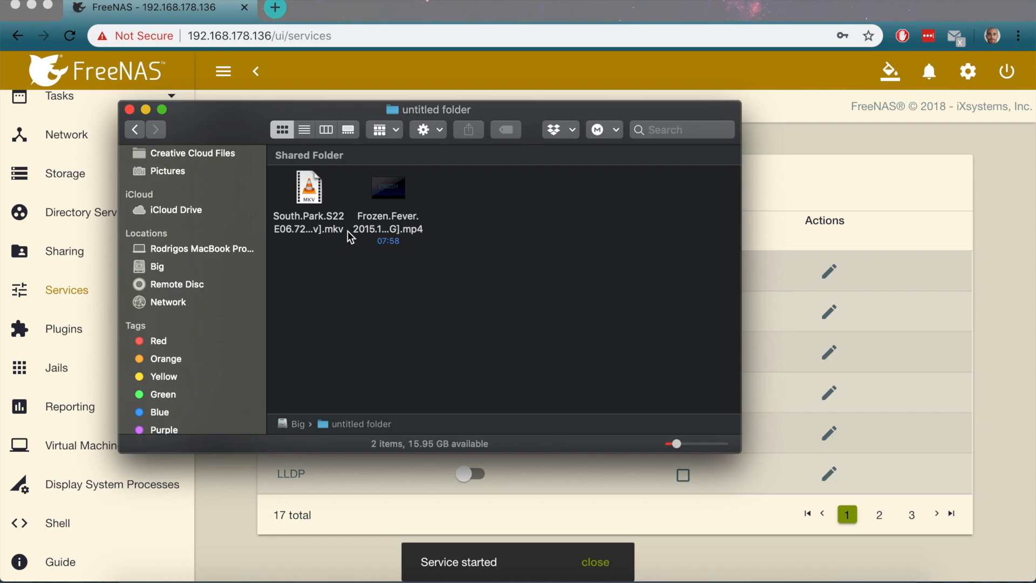
pyautogui.press('super+t')
pyautogui.scroll(-5, 255, 318)
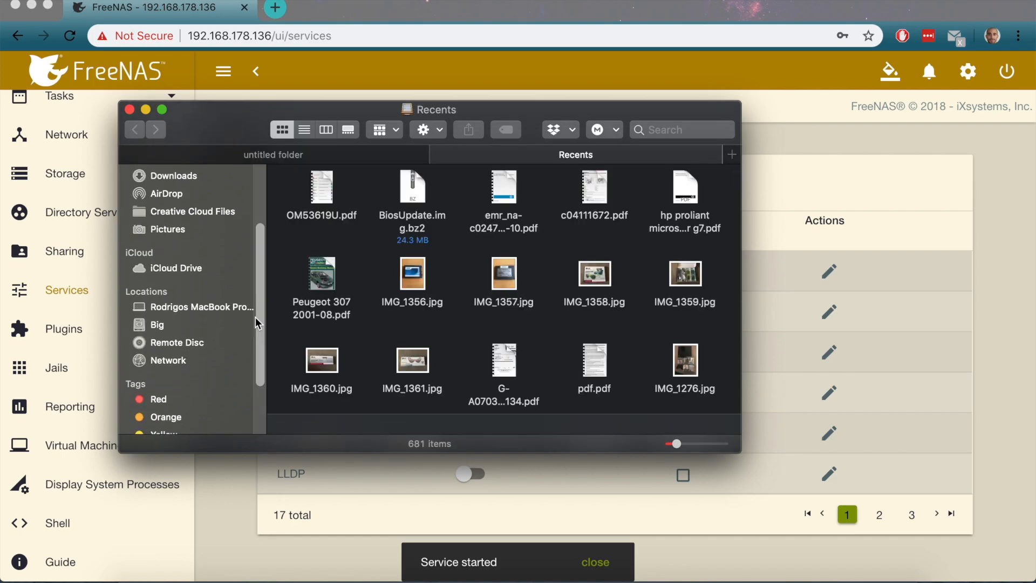
pyautogui.click(178, 365)
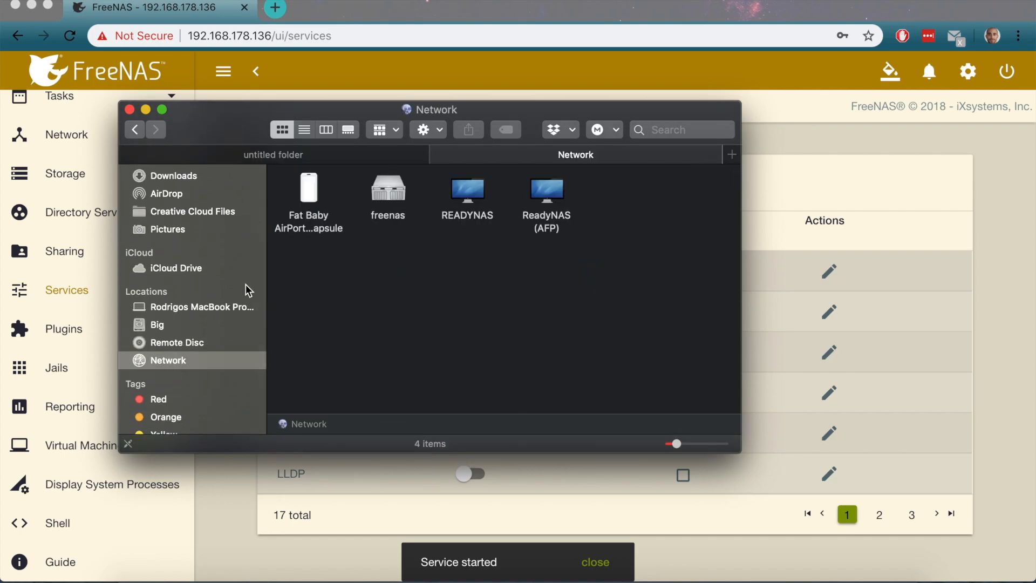
pyautogui.doubleClick(388, 188)
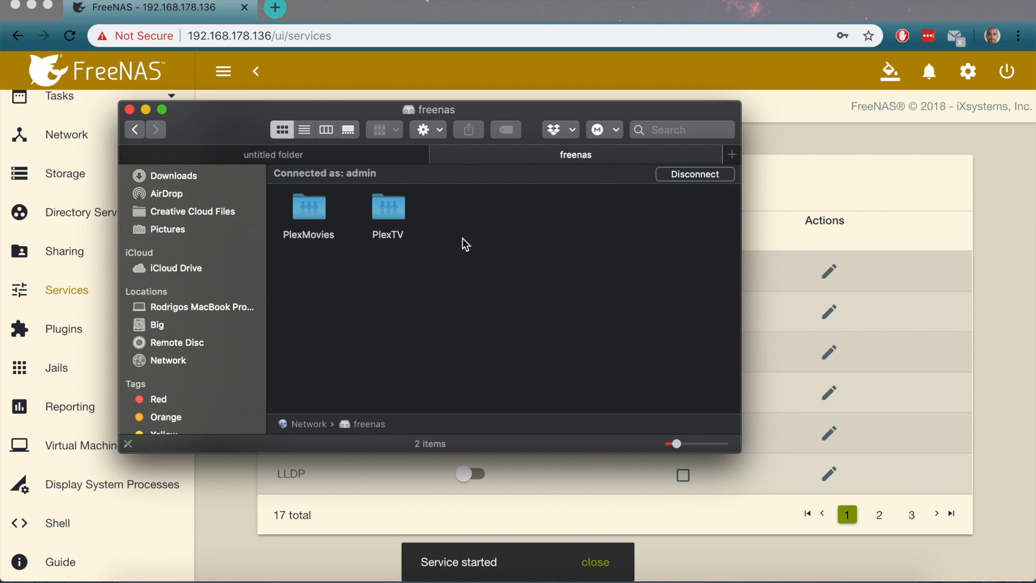
# Open the empty PlexMovies share on freenas, then return to the FreeNAS browser window
pyautogui.click(312, 217)
pyautogui.click(306, 157)
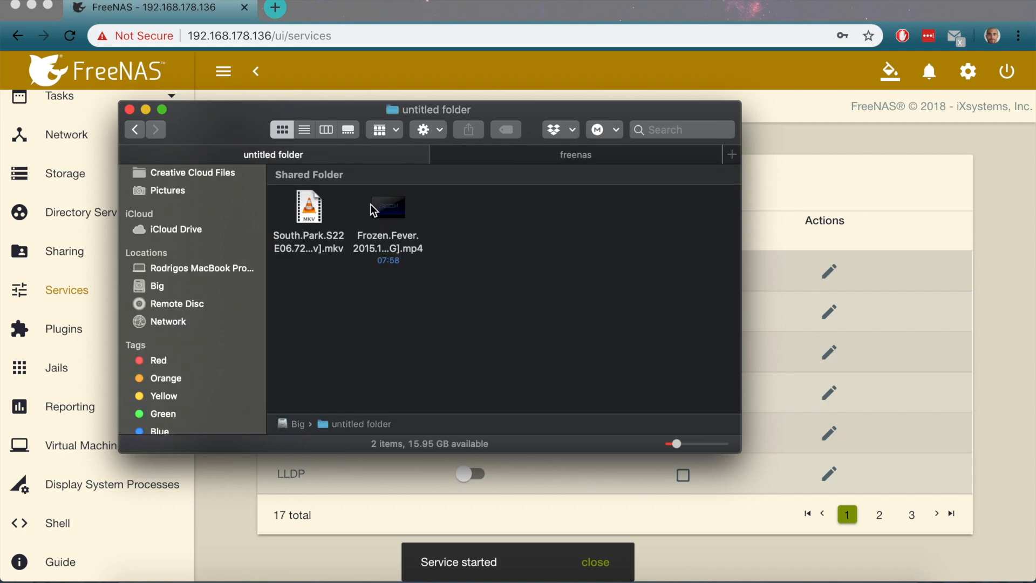
pyautogui.click(385, 209)
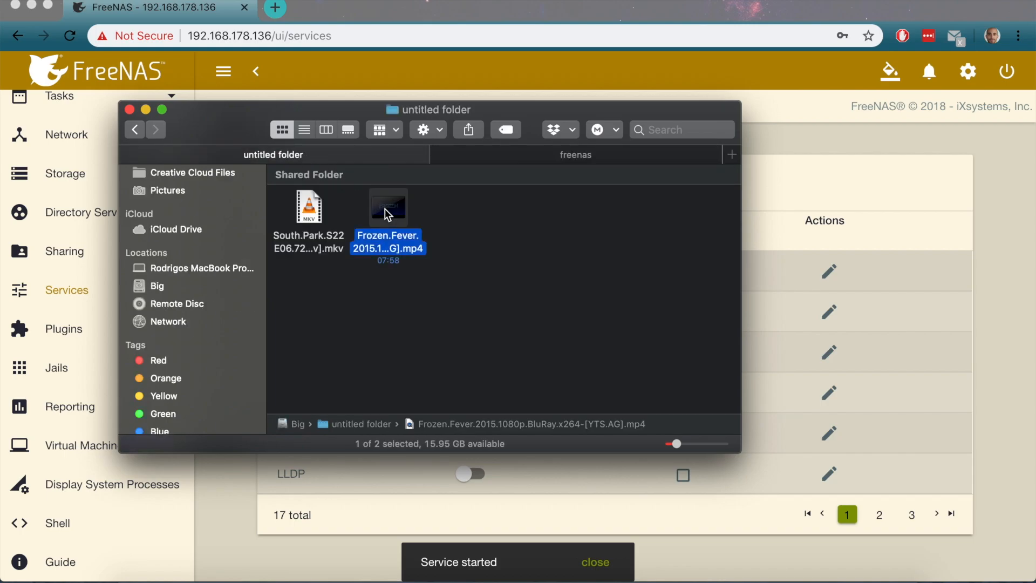
pyautogui.click(580, 156)
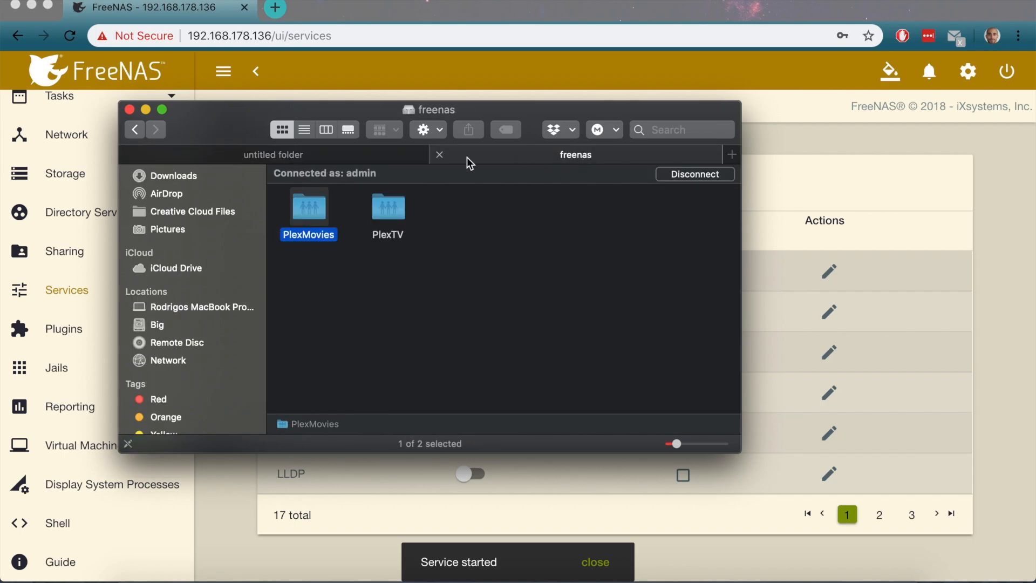
pyautogui.doubleClick(310, 208)
pyautogui.rightClick(376, 241)
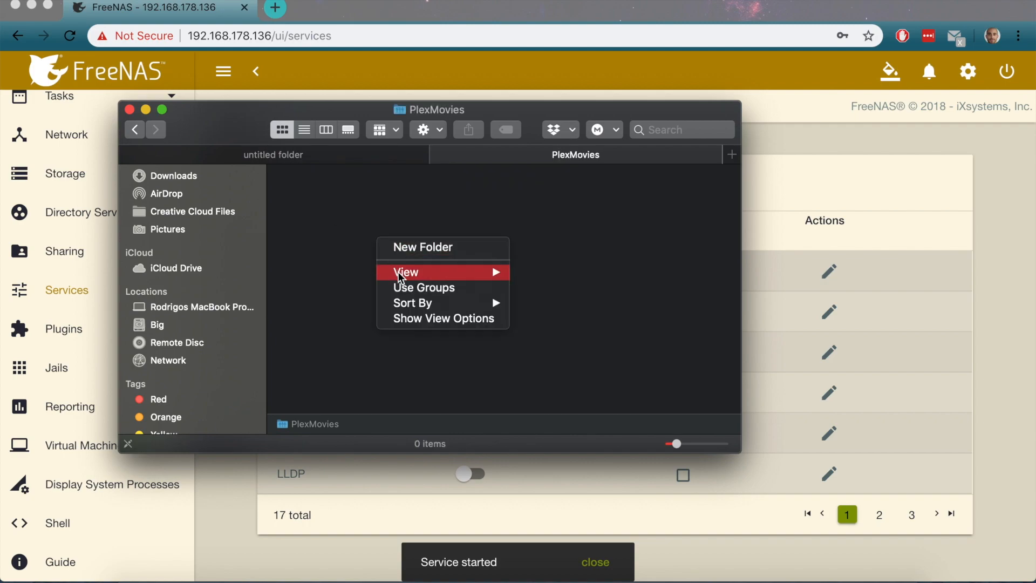
pyautogui.click(334, 266)
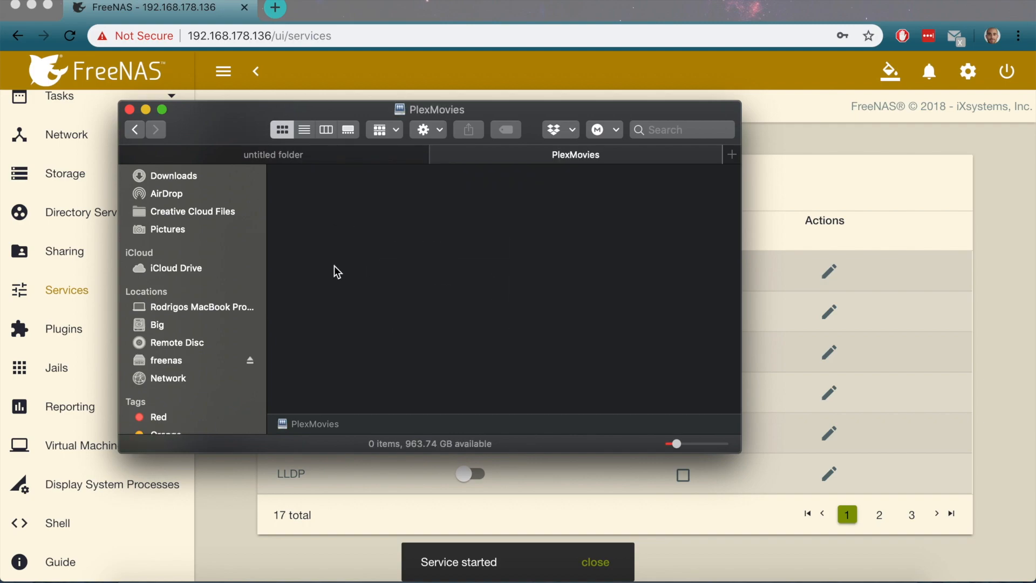
pyautogui.click(782, 139)
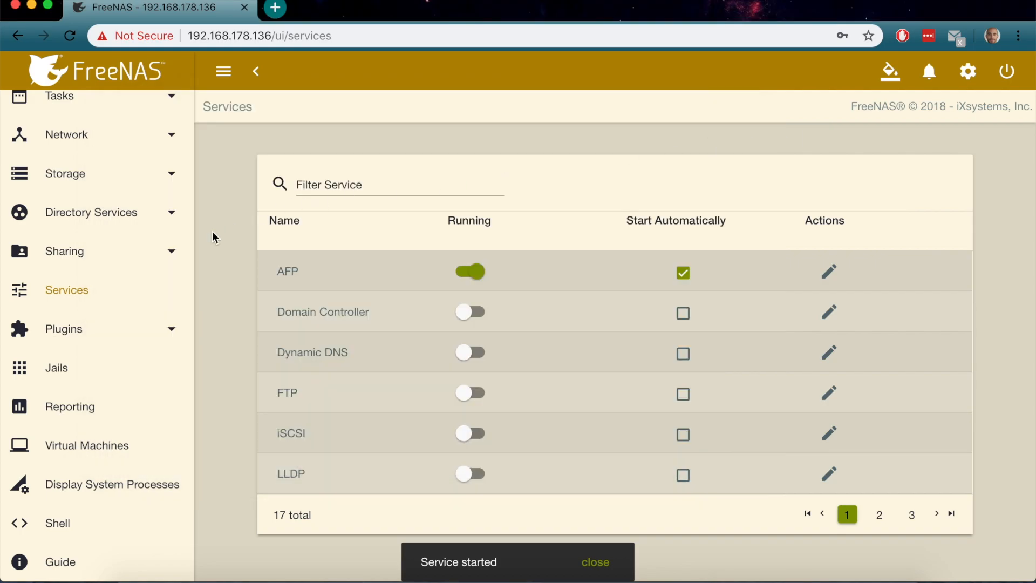
# From Storage > Pools, view the PlexMovies dataset permissions and cancel without changes
pyautogui.scroll(5, 81, 277)
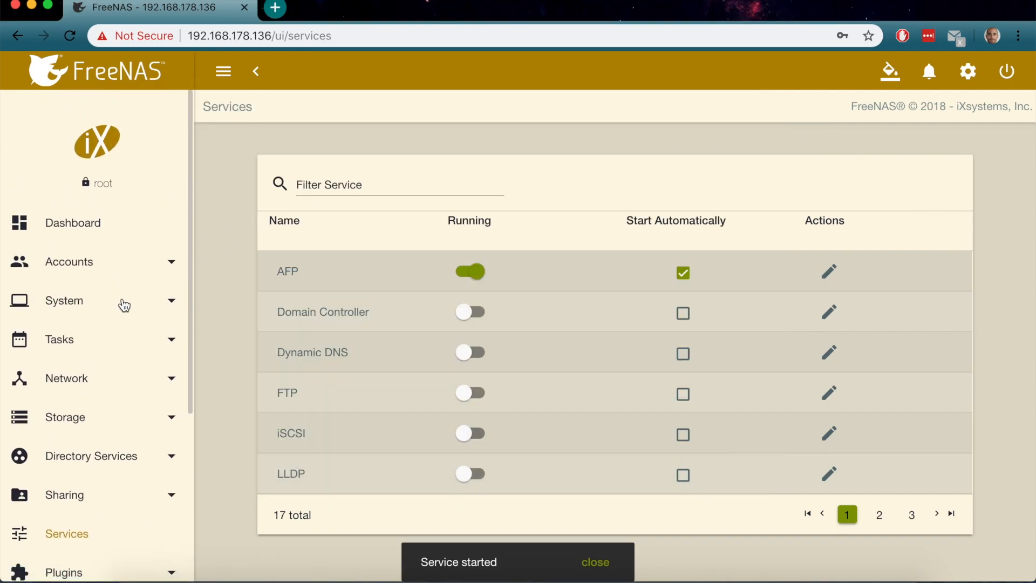
pyautogui.click(172, 426)
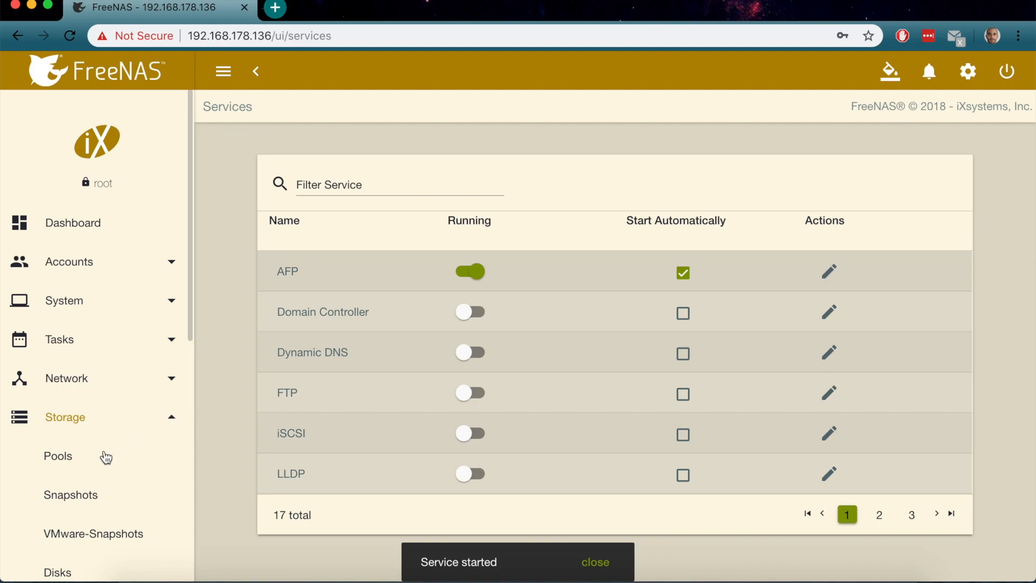
pyautogui.click(88, 459)
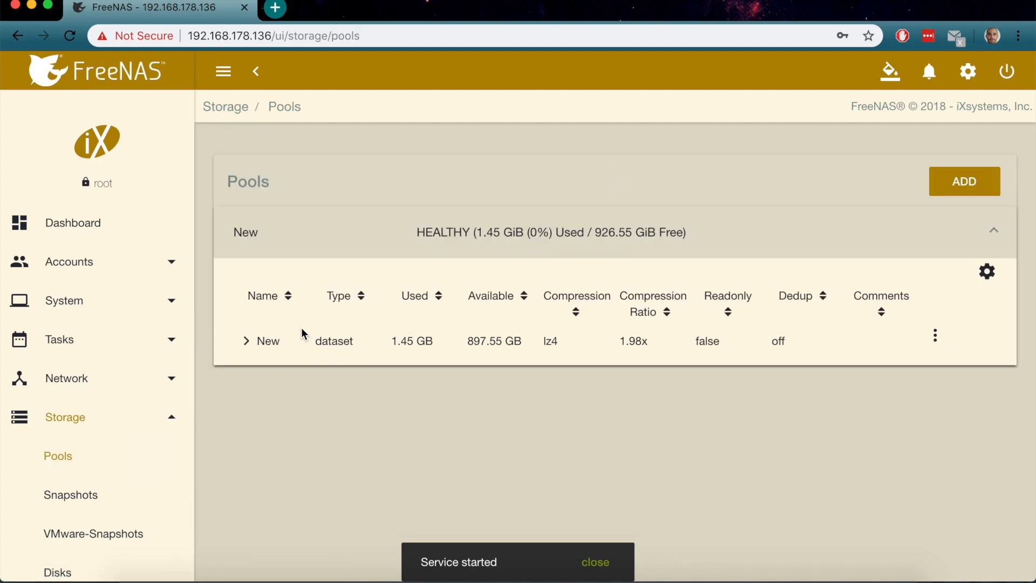
pyautogui.click(248, 347)
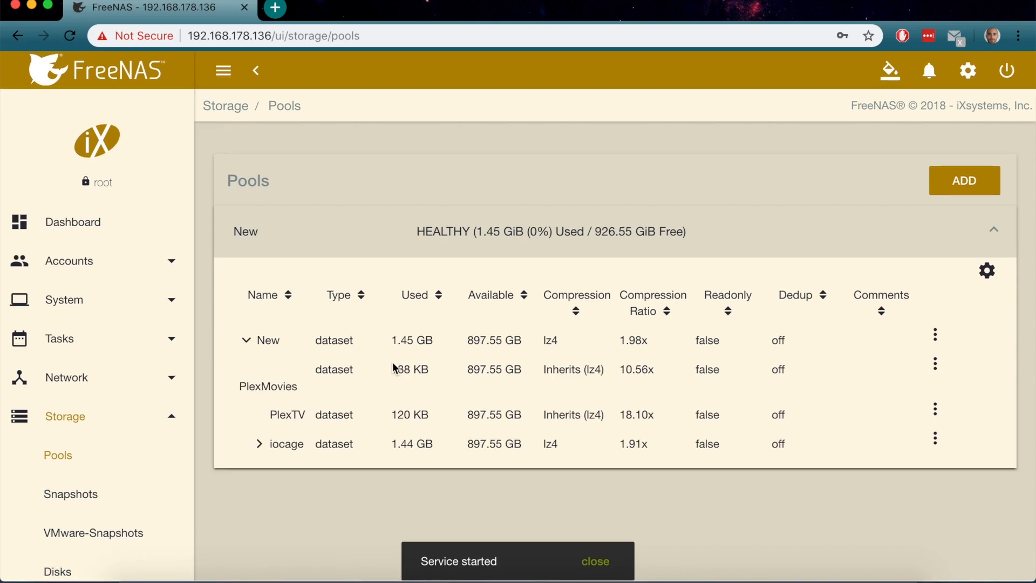
pyautogui.click(935, 365)
pyautogui.click(898, 462)
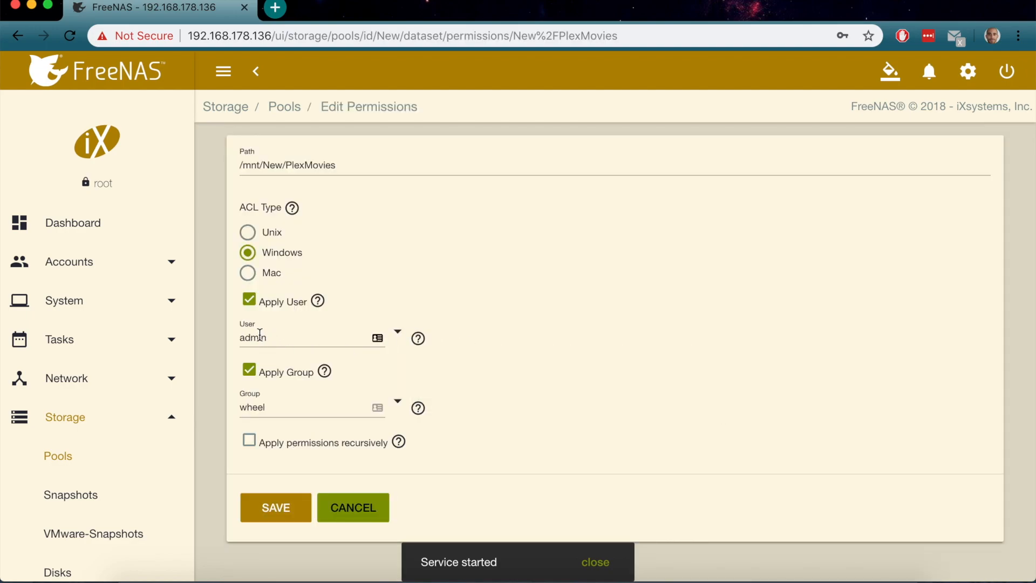
pyautogui.click(332, 511)
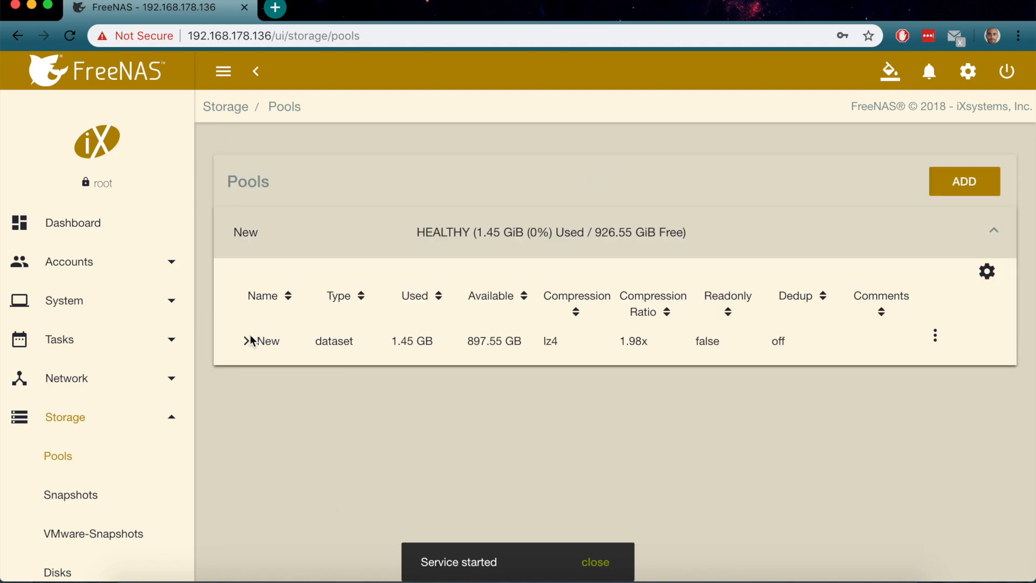
# View the PlexTV dataset permissions and cancel without changes
pyautogui.click(244, 349)
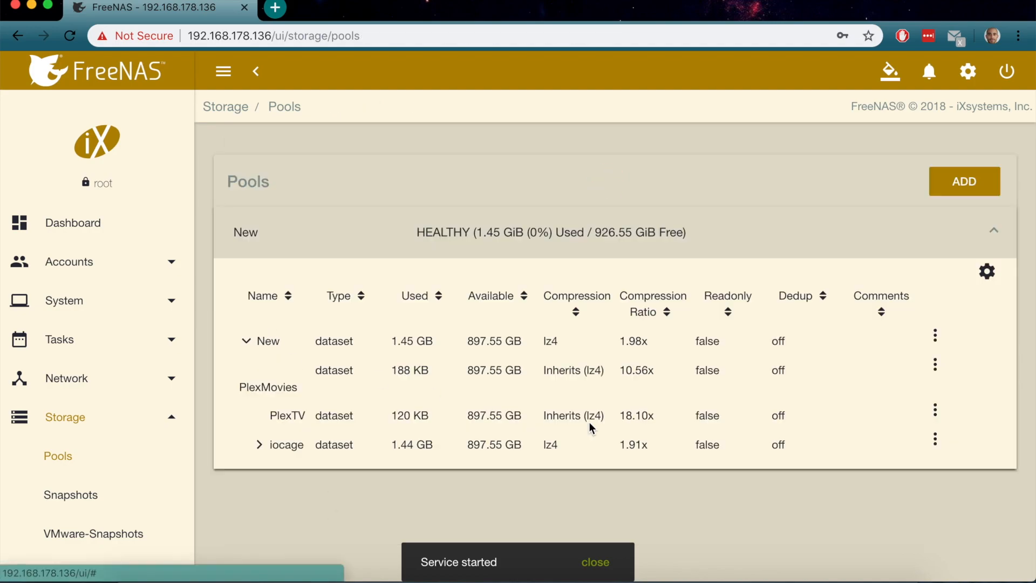
pyautogui.click(935, 413)
pyautogui.click(894, 345)
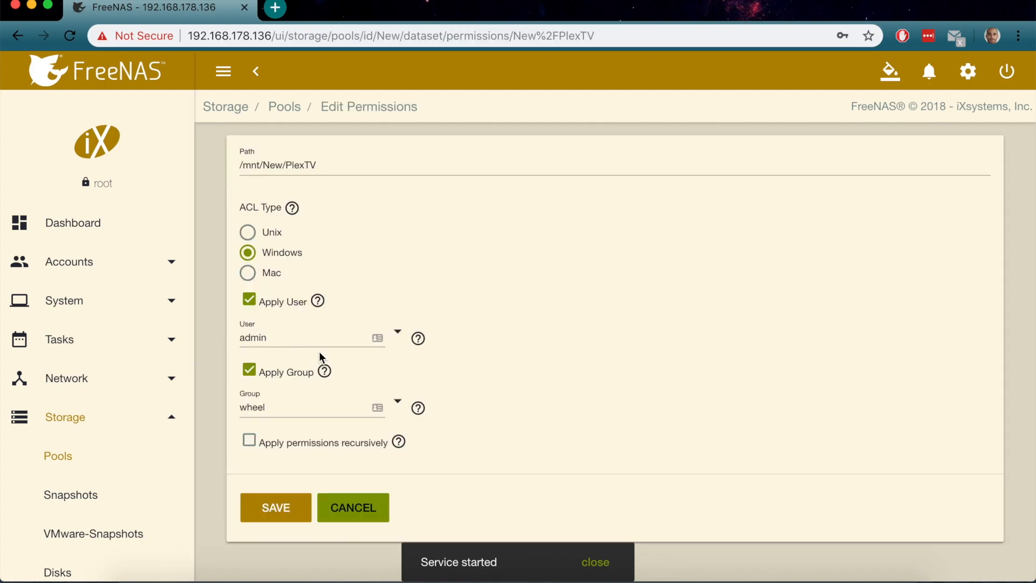
pyautogui.click(348, 509)
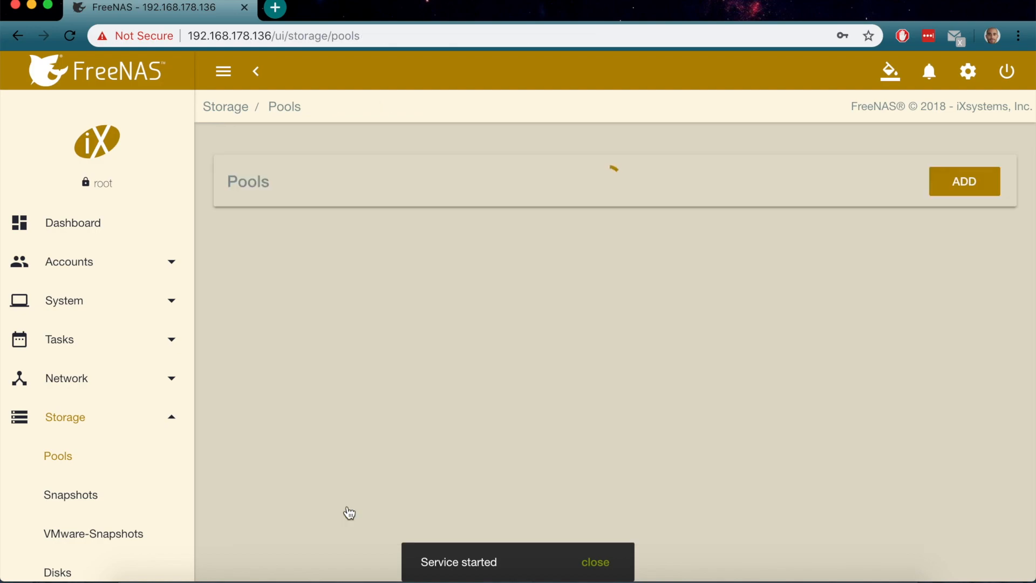
# Open the PlexMovies AFP share for editing from Sharing > AFP
pyautogui.click(172, 419)
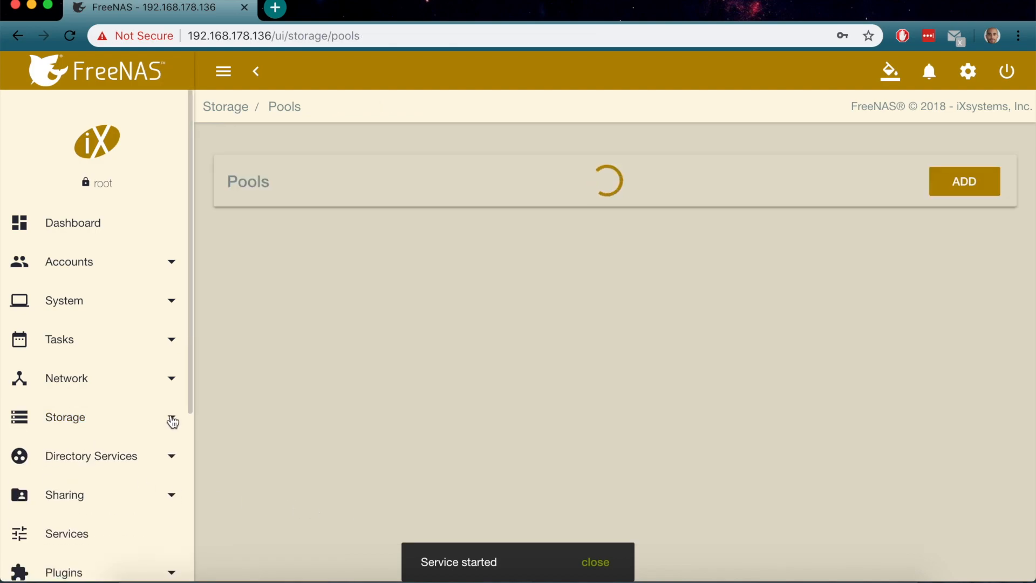
pyautogui.scroll(-3, 139, 463)
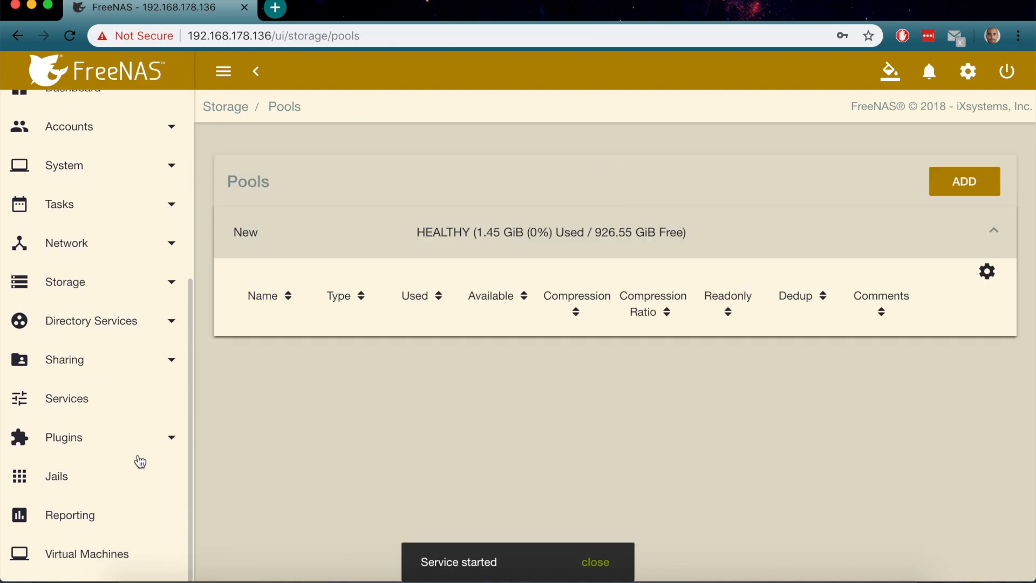
pyautogui.click(171, 361)
pyautogui.click(104, 402)
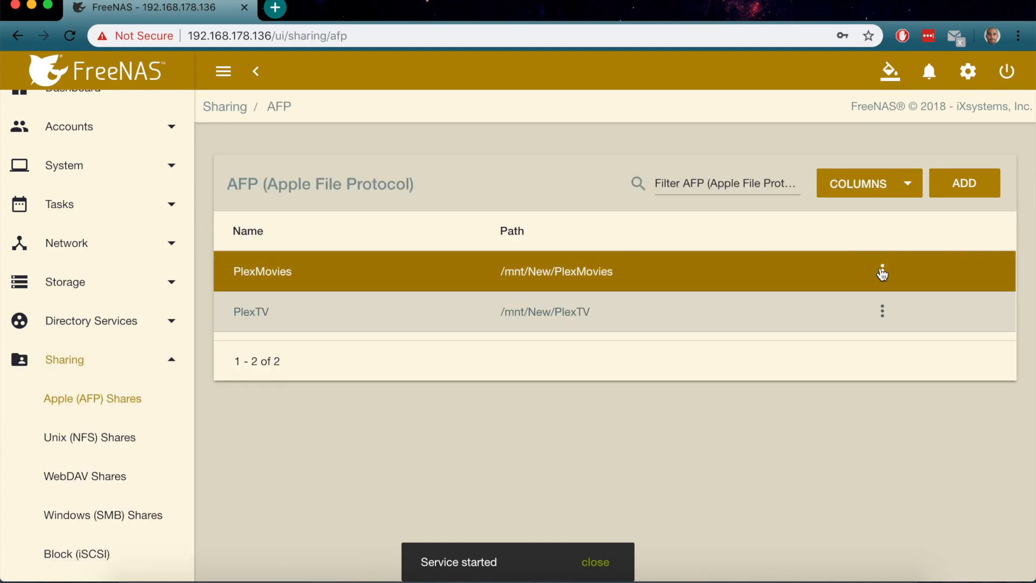
pyautogui.click(882, 268)
pyautogui.click(896, 280)
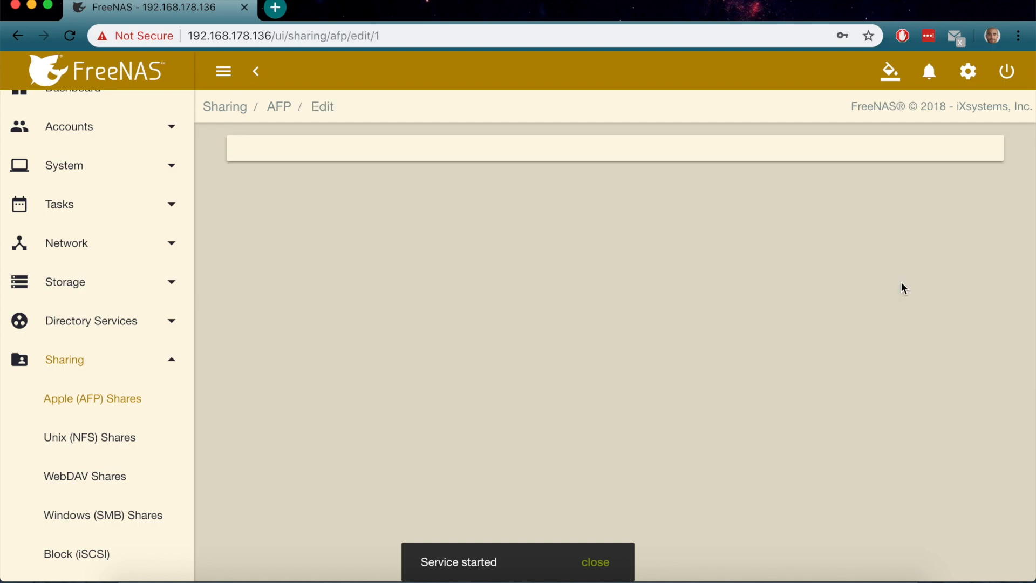
# Look through the share's advanced options, then cancel back to the AFP shares list
pyautogui.moveTo(330, 274)
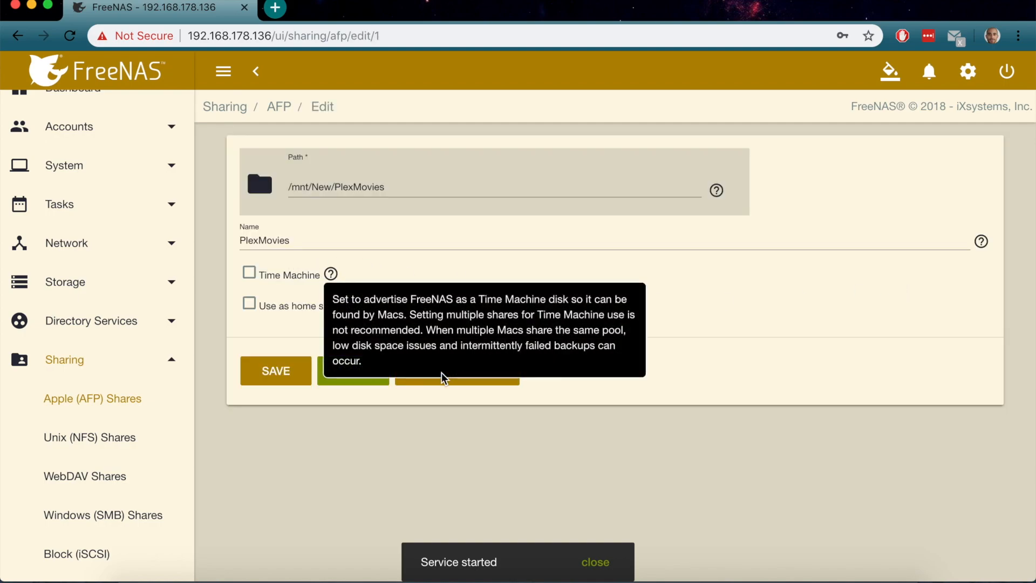
pyautogui.click(472, 383)
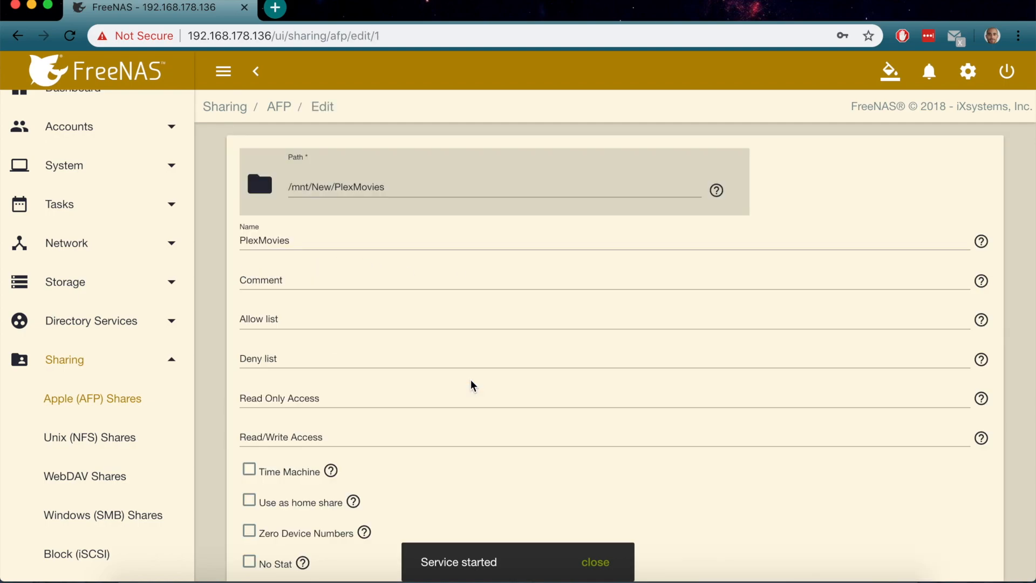
pyautogui.scroll(-10, 472, 382)
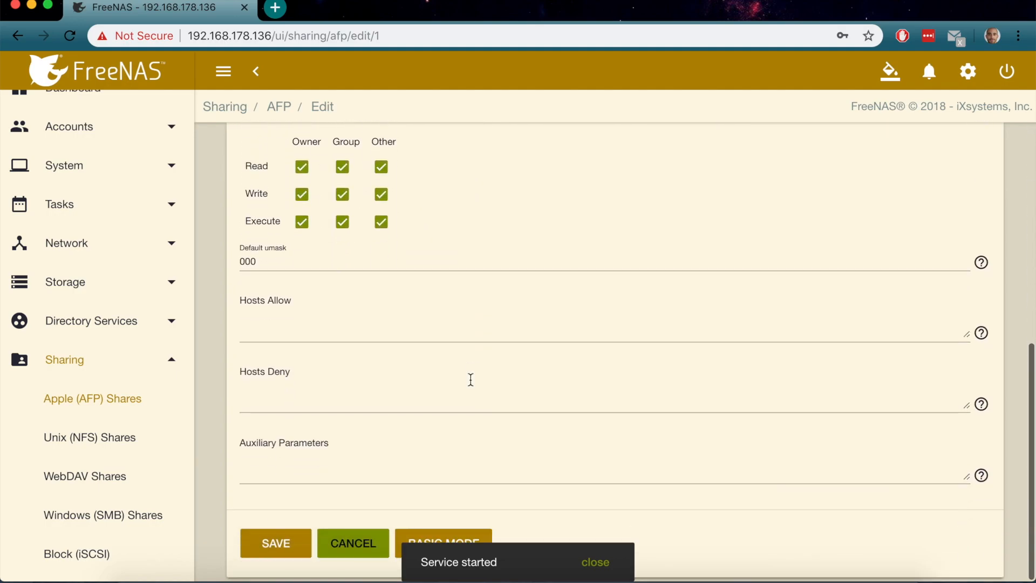
pyautogui.scroll(10, 470, 379)
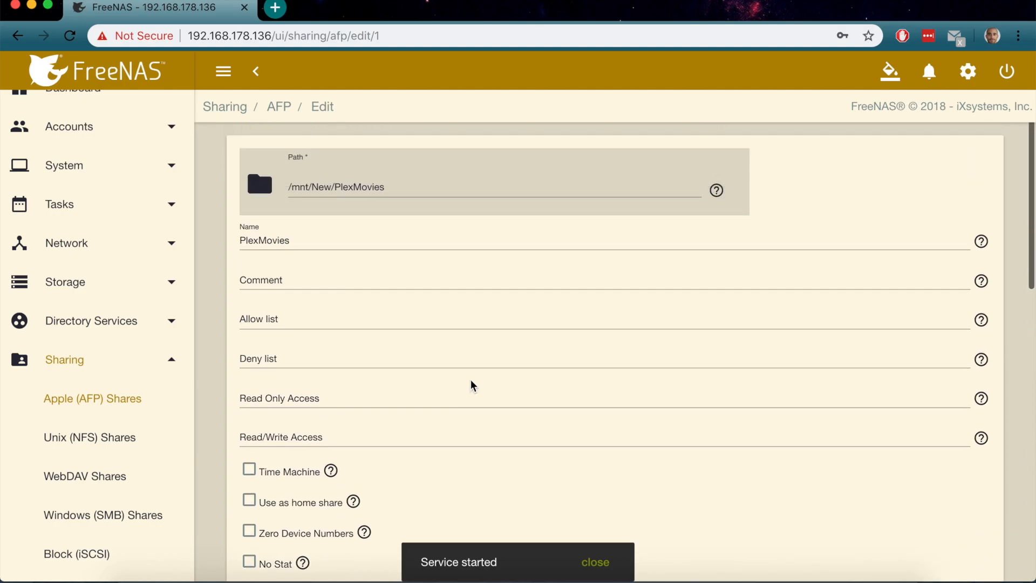
pyautogui.scroll(-6, 471, 380)
pyautogui.scroll(-6, 470, 380)
pyautogui.click(353, 543)
pyautogui.scroll(-3, 111, 491)
pyautogui.scroll(-3, 112, 490)
# Go from Plugins > Installed to the Jails page and scroll to the plex jail's row
pyautogui.click(81, 331)
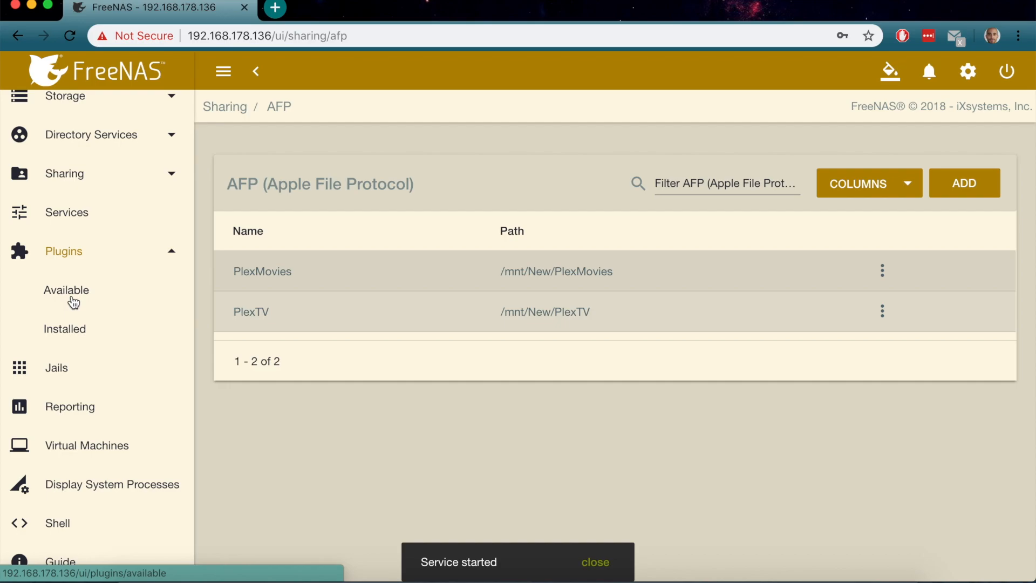
pyautogui.click(74, 327)
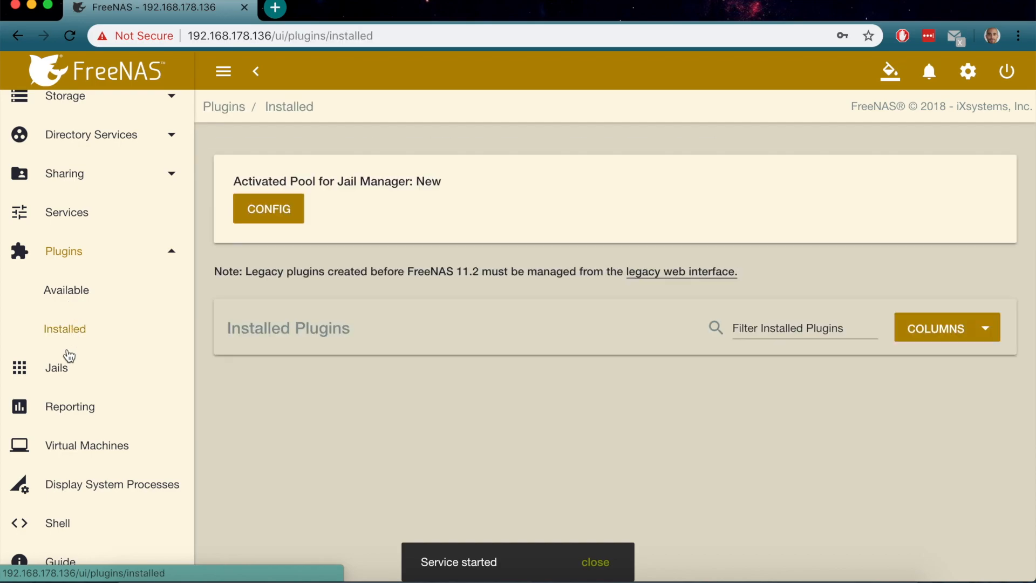
pyautogui.click(66, 369)
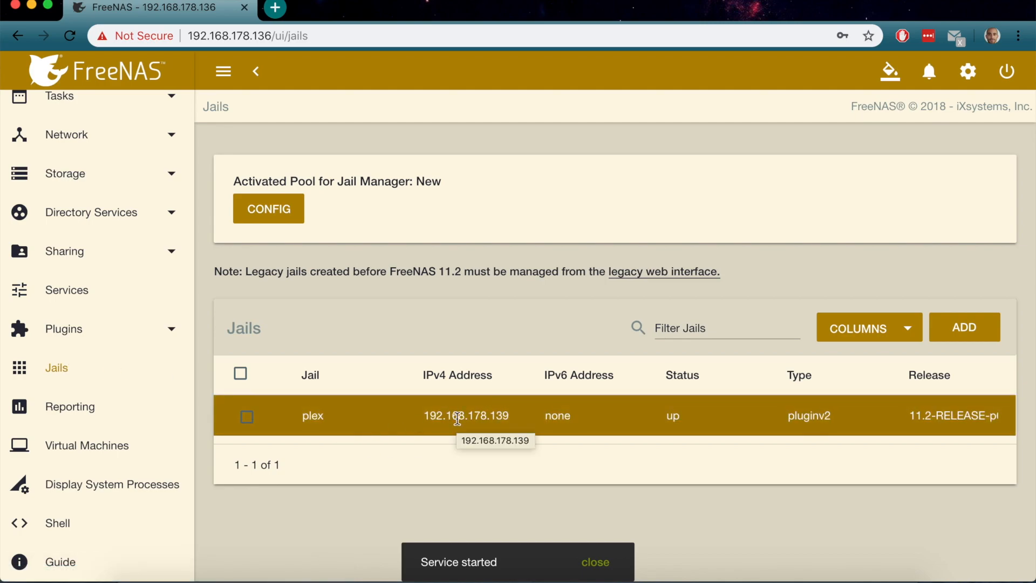
pyautogui.hscroll(3, 458, 419)
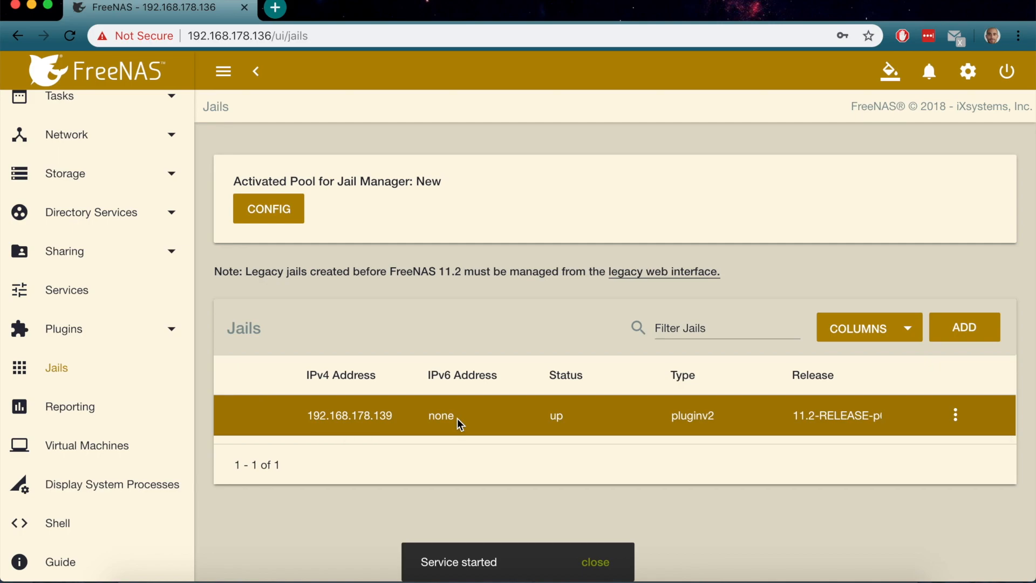
pyautogui.hscroll(-3, 458, 419)
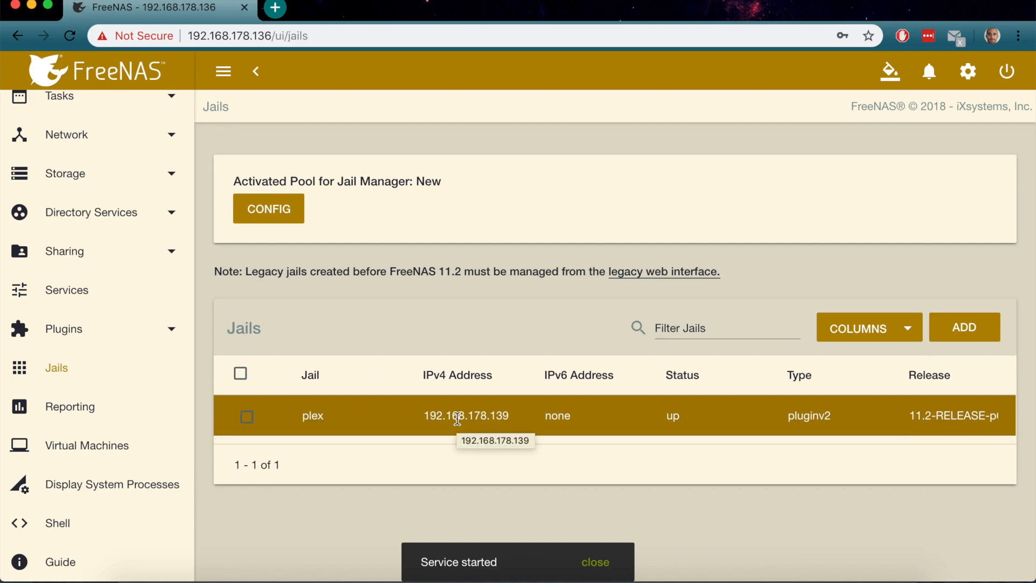
pyautogui.hscroll(3, 457, 419)
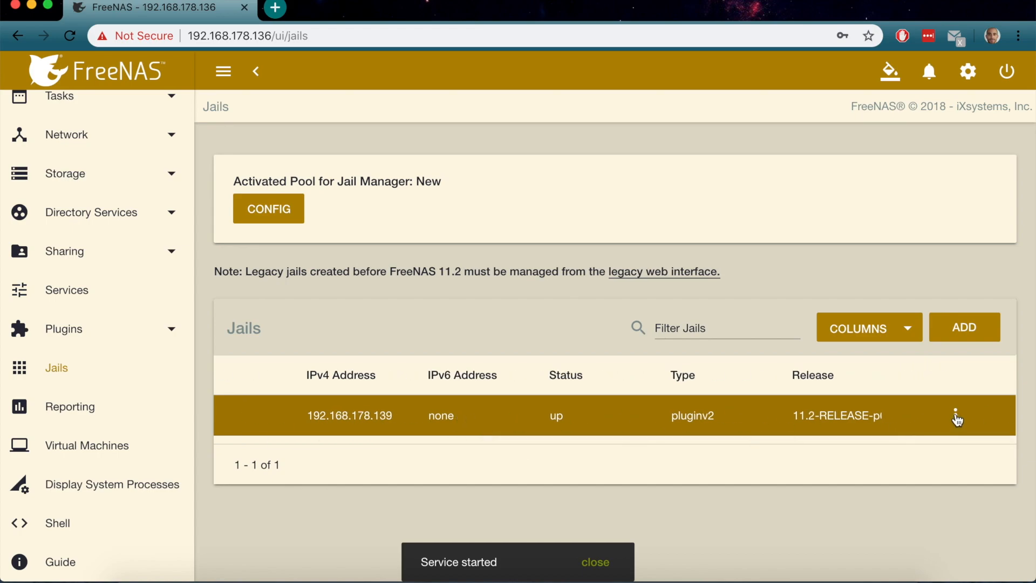
pyautogui.hscroll(-3, 621, 427)
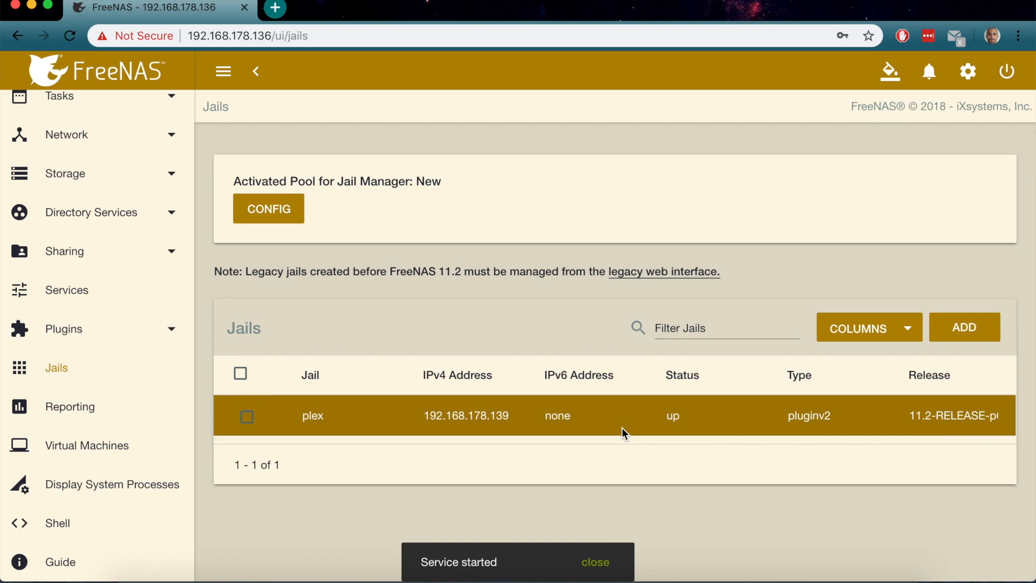
pyautogui.hscroll(3, 622, 427)
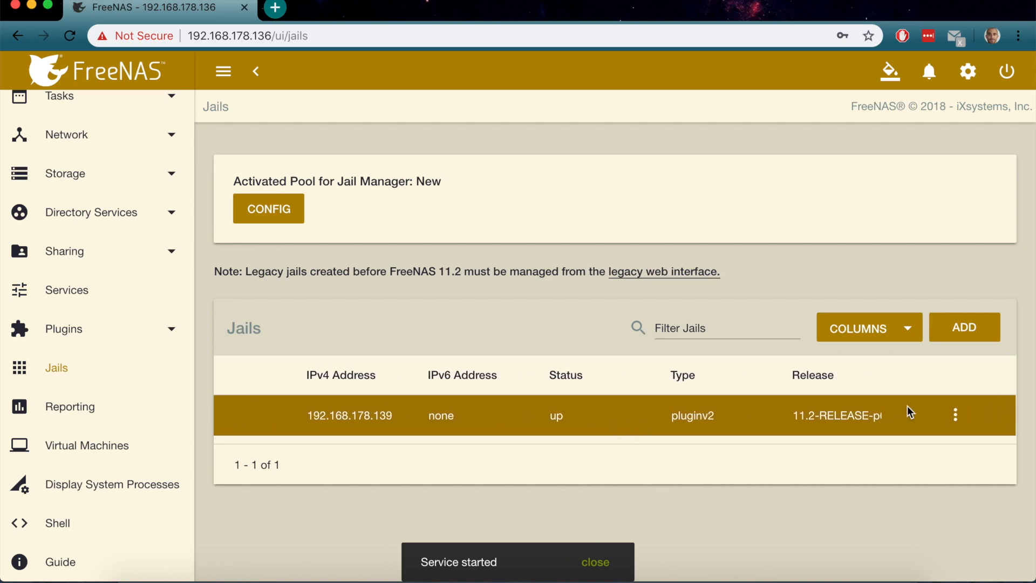
# Stop the plex jail and open its empty Mount points page
pyautogui.click(955, 414)
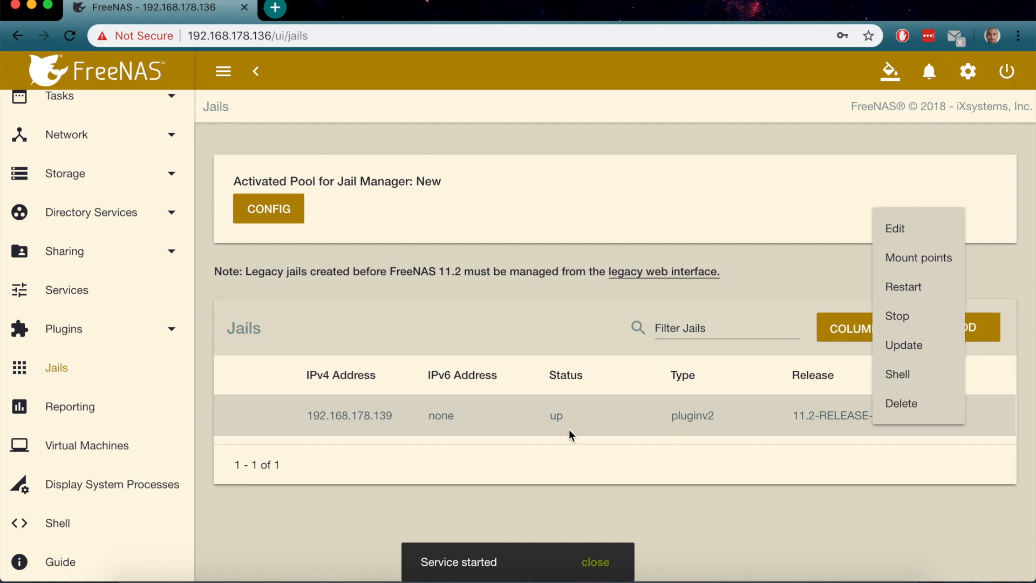
pyautogui.click(901, 315)
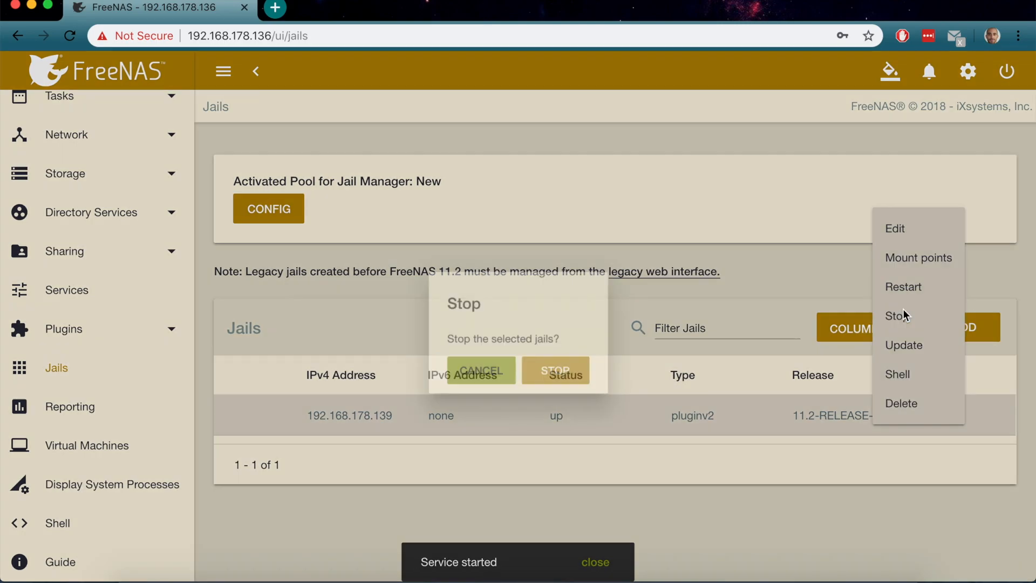
pyautogui.click(569, 361)
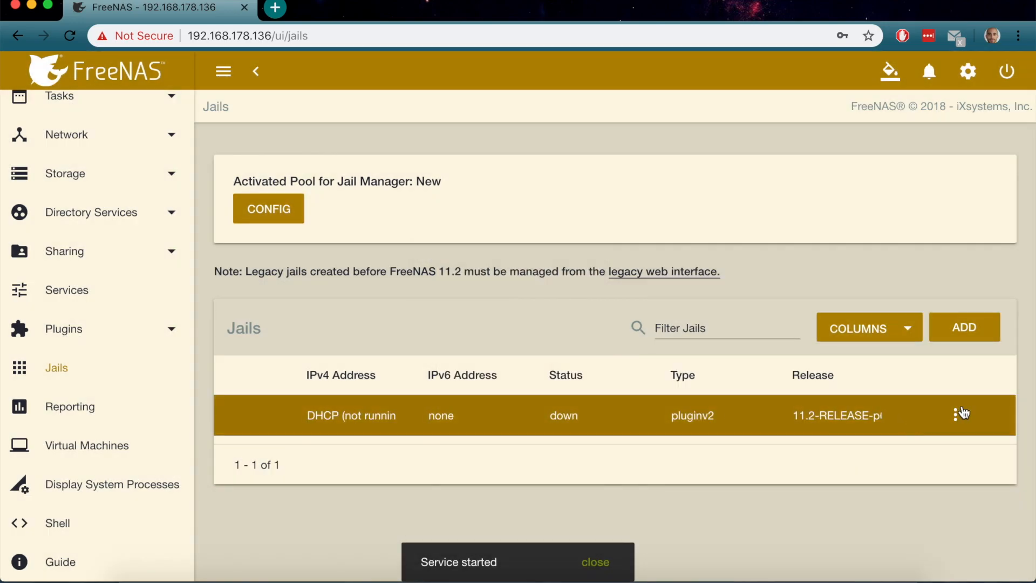
pyautogui.click(963, 413)
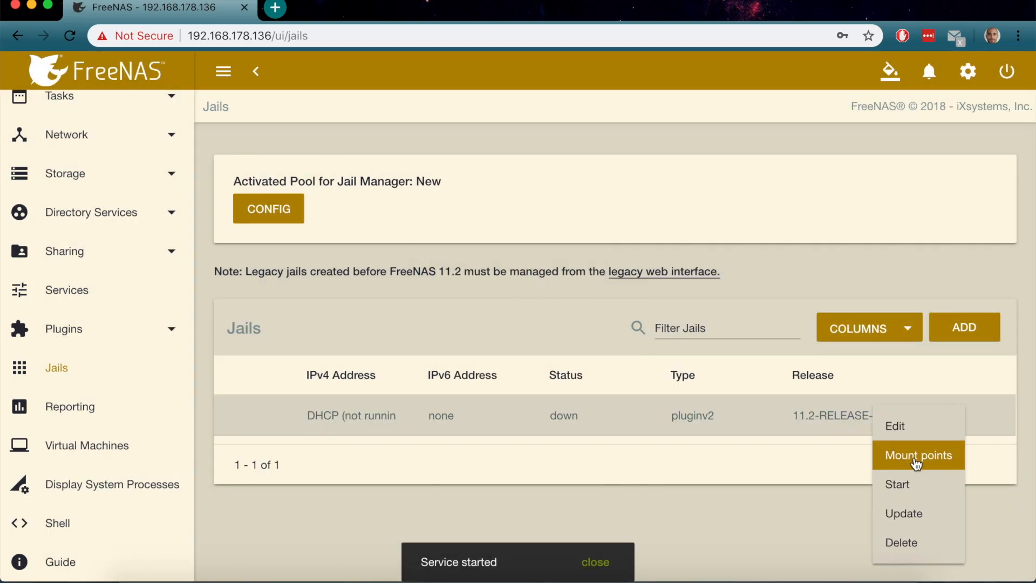
pyautogui.click(915, 459)
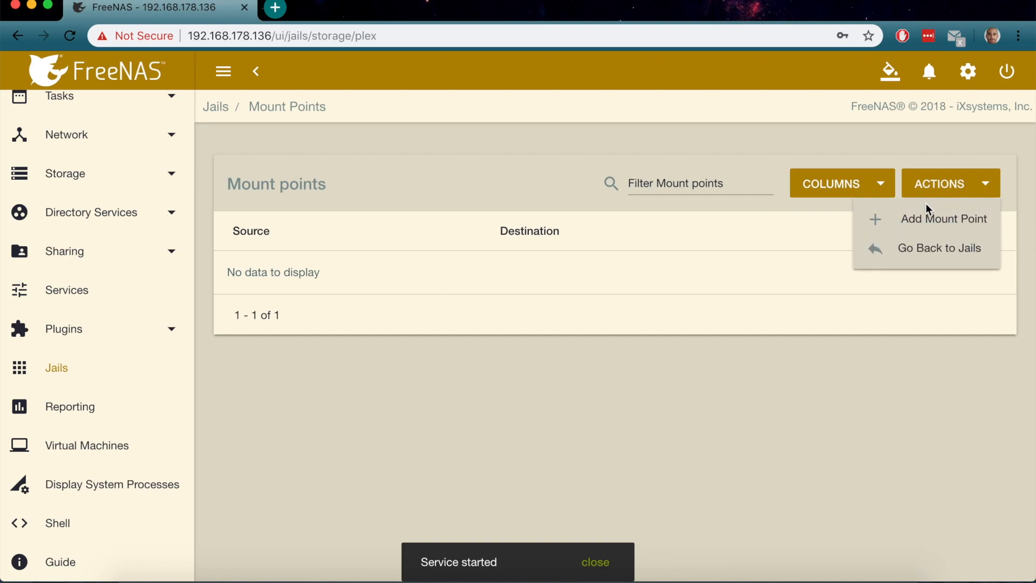
# Add a mount point sourced from /mnt/New/PlexMovies, then browse the jail's root for a destination
pyautogui.click(909, 230)
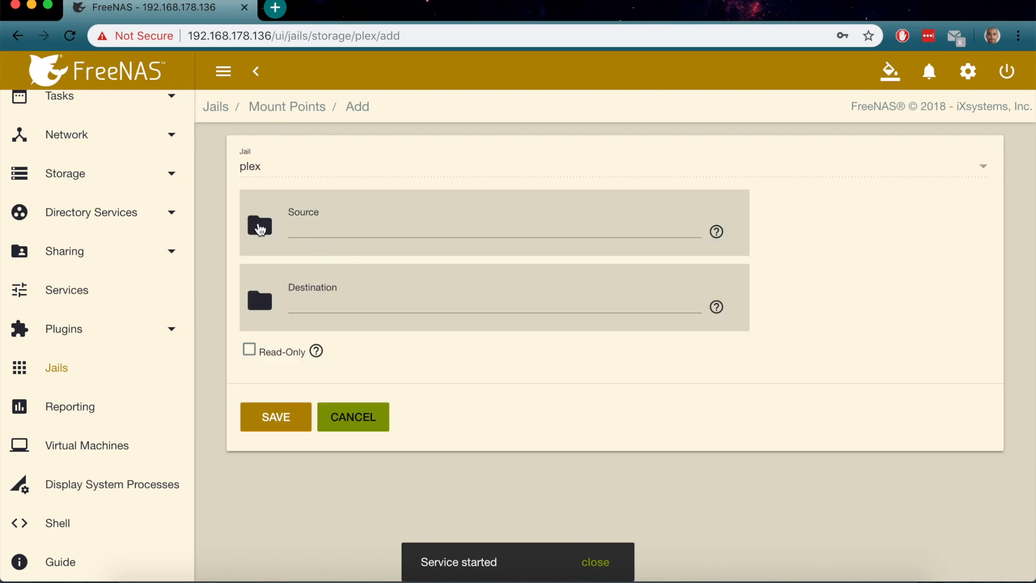
pyautogui.click(259, 227)
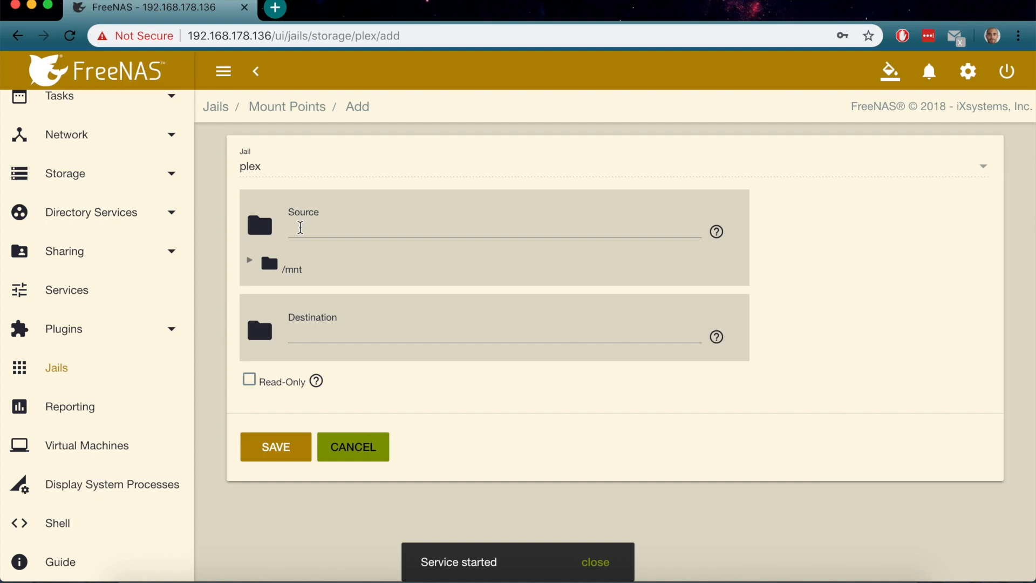
pyautogui.click(251, 263)
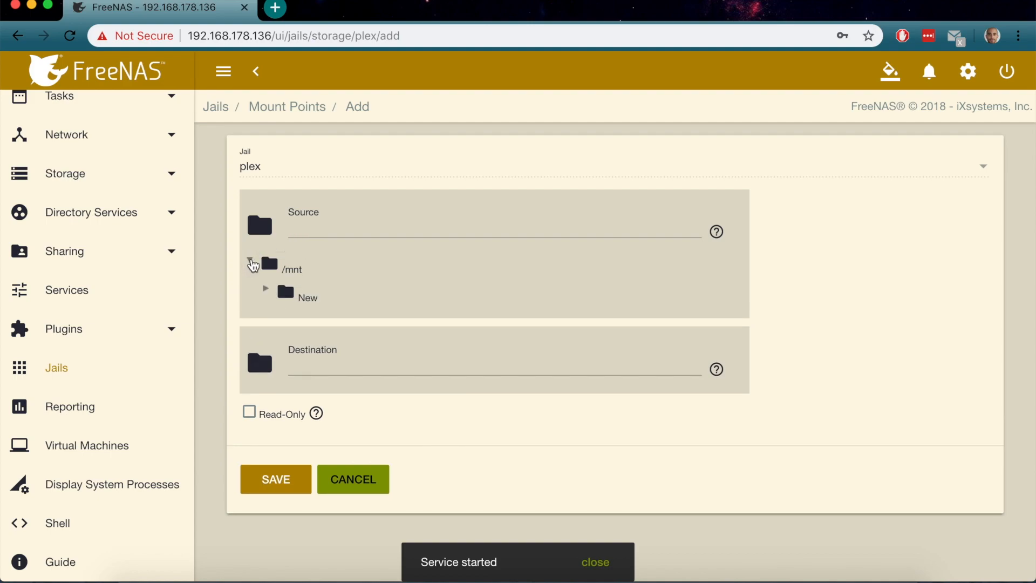
pyautogui.click(268, 291)
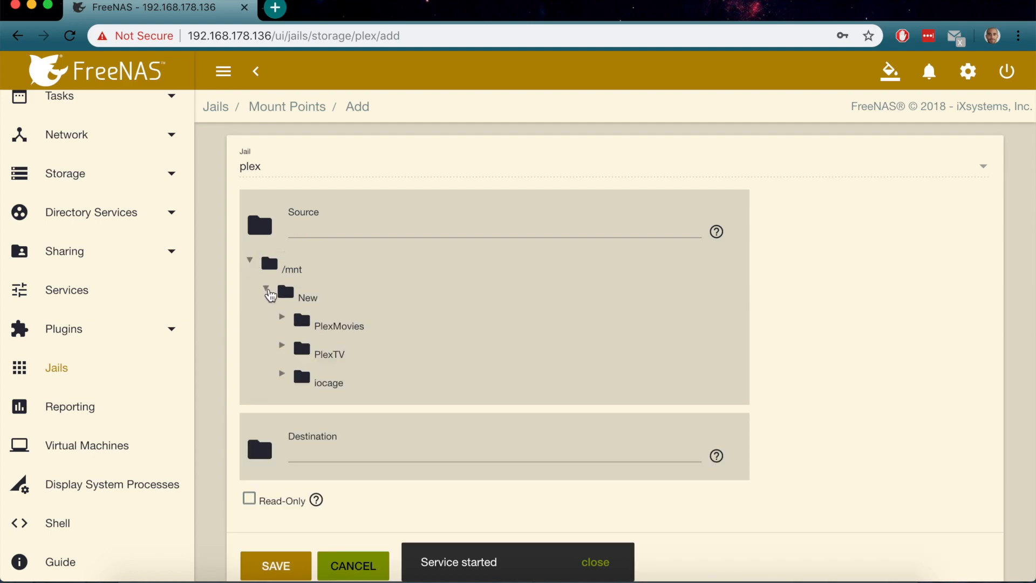
pyautogui.click(340, 326)
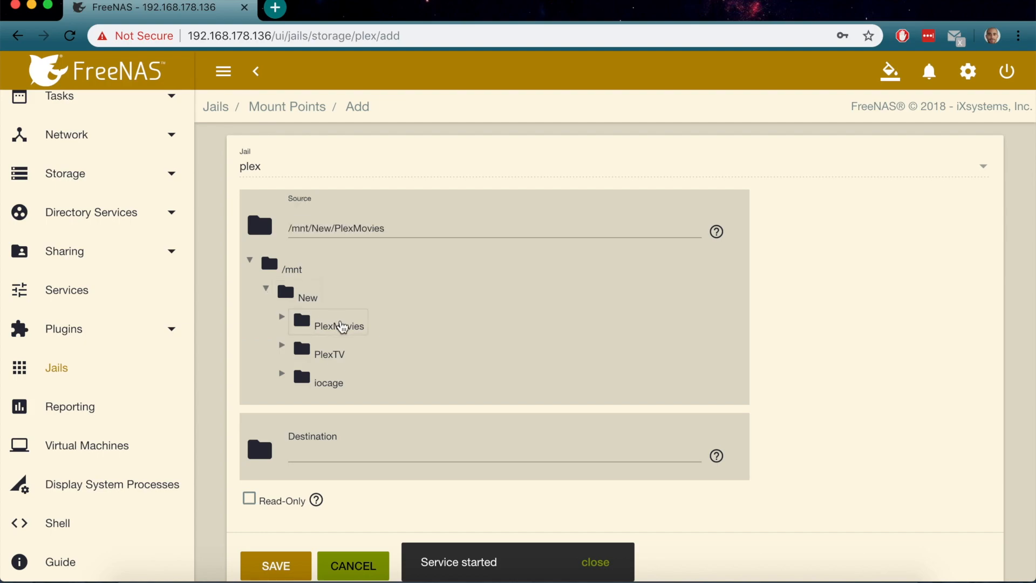
pyautogui.scroll(-1, 424, 357)
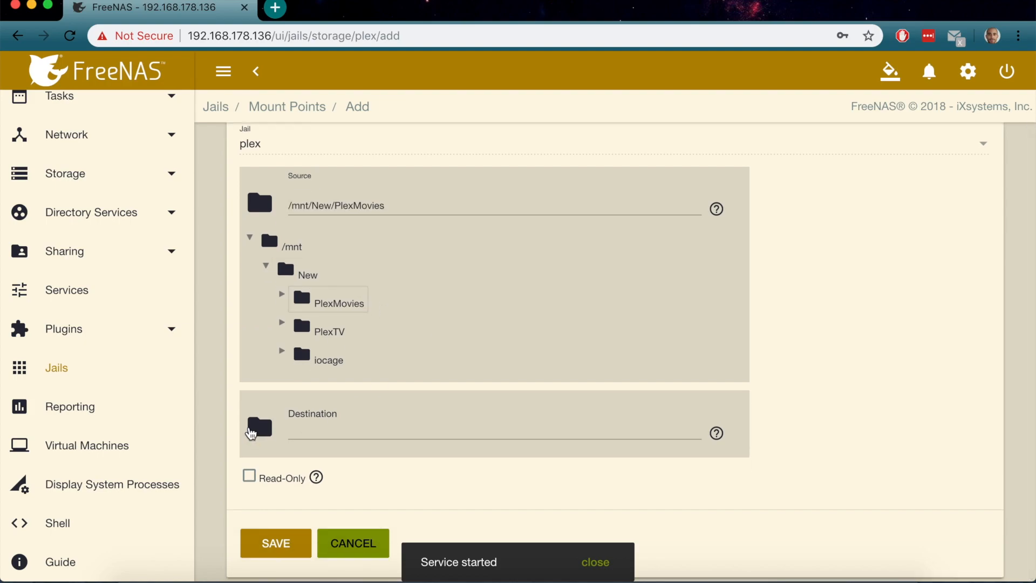
pyautogui.click(260, 428)
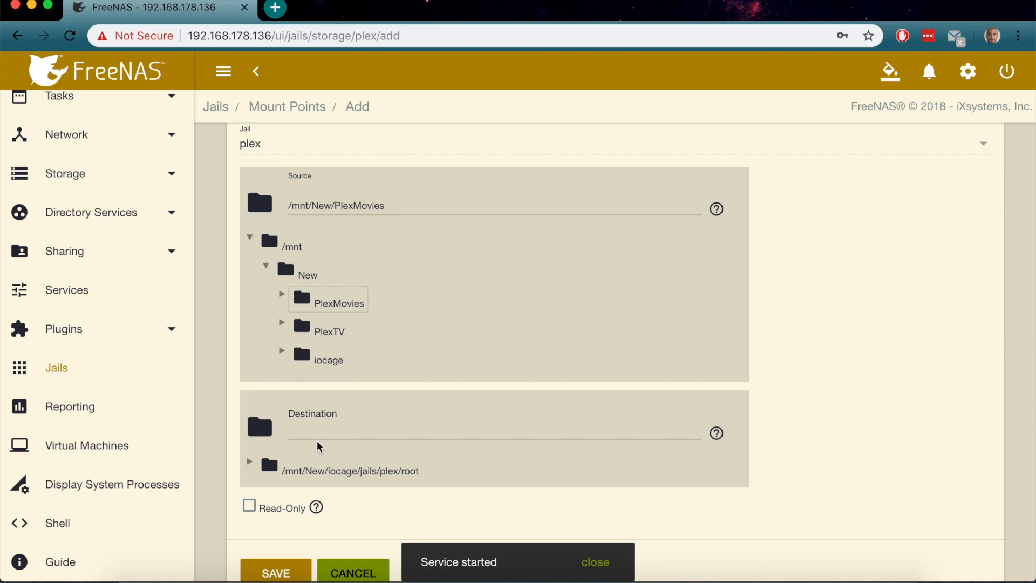
pyautogui.click(251, 465)
pyautogui.click(251, 464)
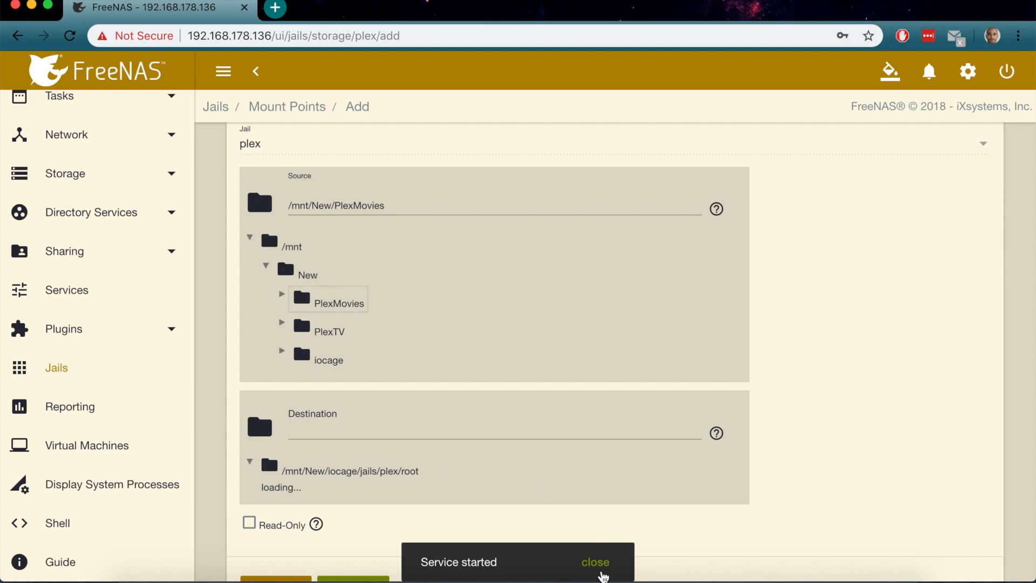
# Set the mount destination to /mnt/New/iocage/jails/plex/root/PlexMovies and save the mount point
pyautogui.click(599, 566)
pyautogui.scroll(-5, 550, 520)
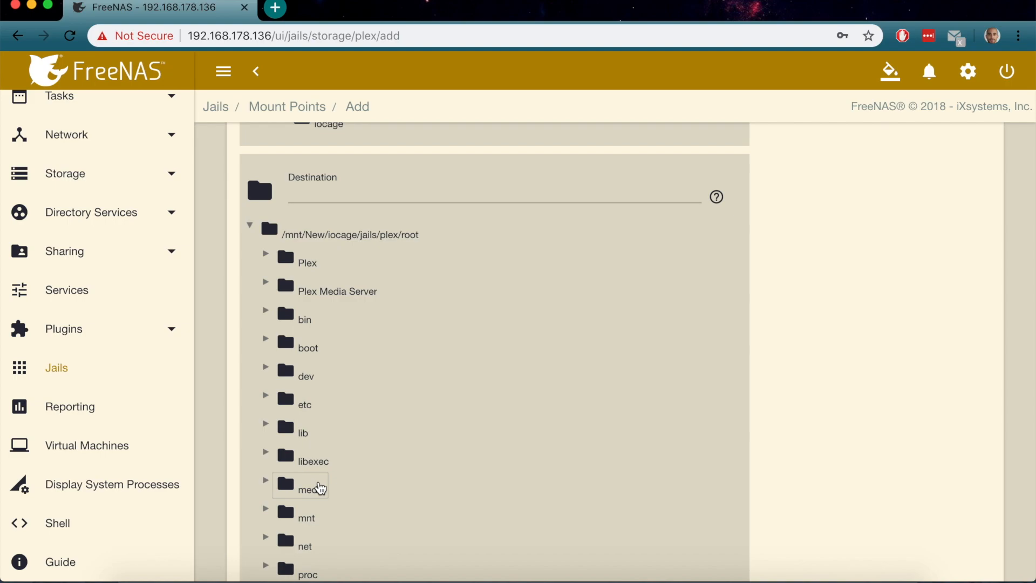
pyautogui.click(320, 488)
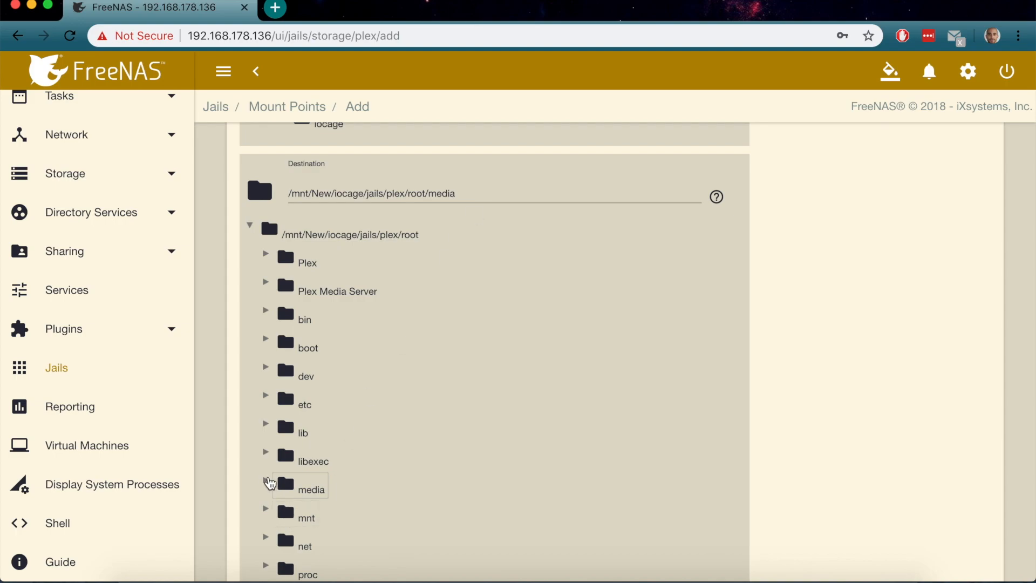
pyautogui.click(266, 480)
pyautogui.click(354, 234)
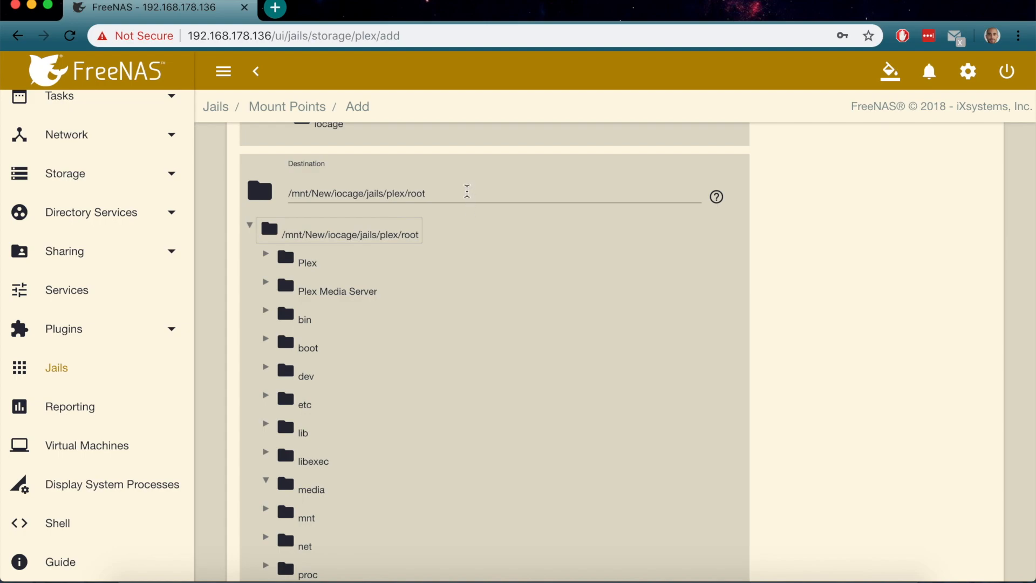
pyautogui.click(467, 191)
pyautogui.write('/')
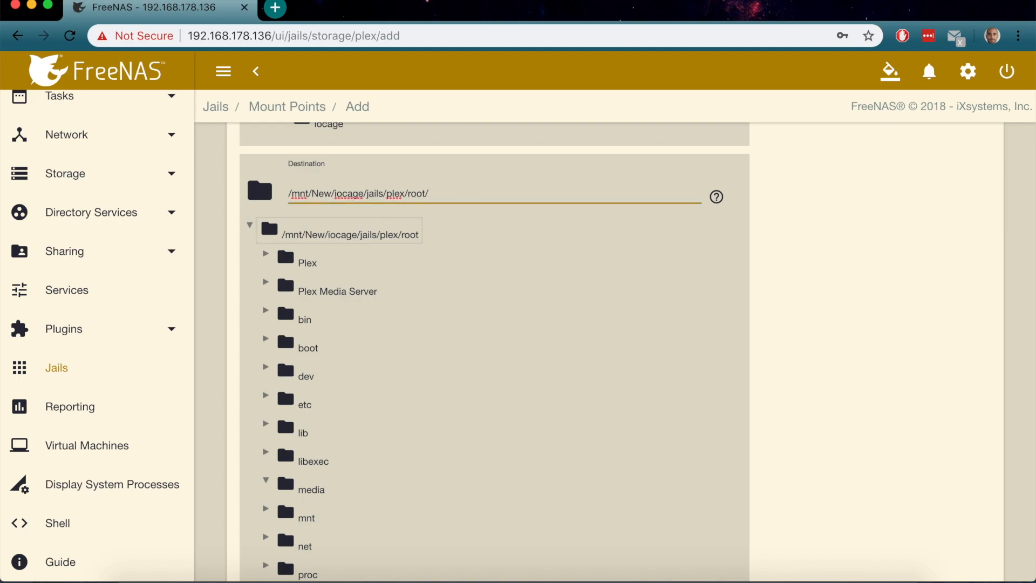
pyautogui.write('PlexMovies')
pyautogui.scroll(-6, 487, 197)
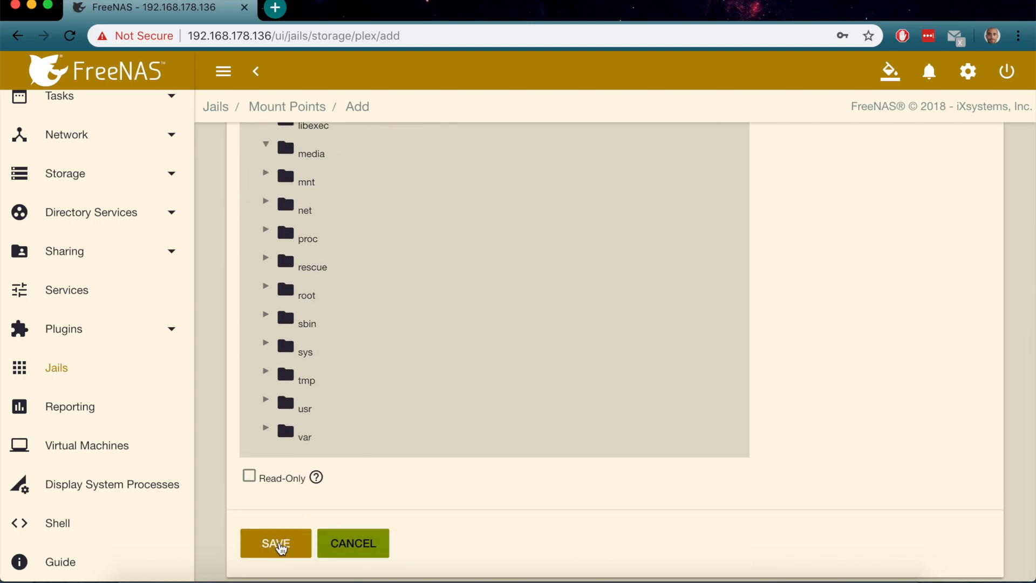
pyautogui.click(280, 543)
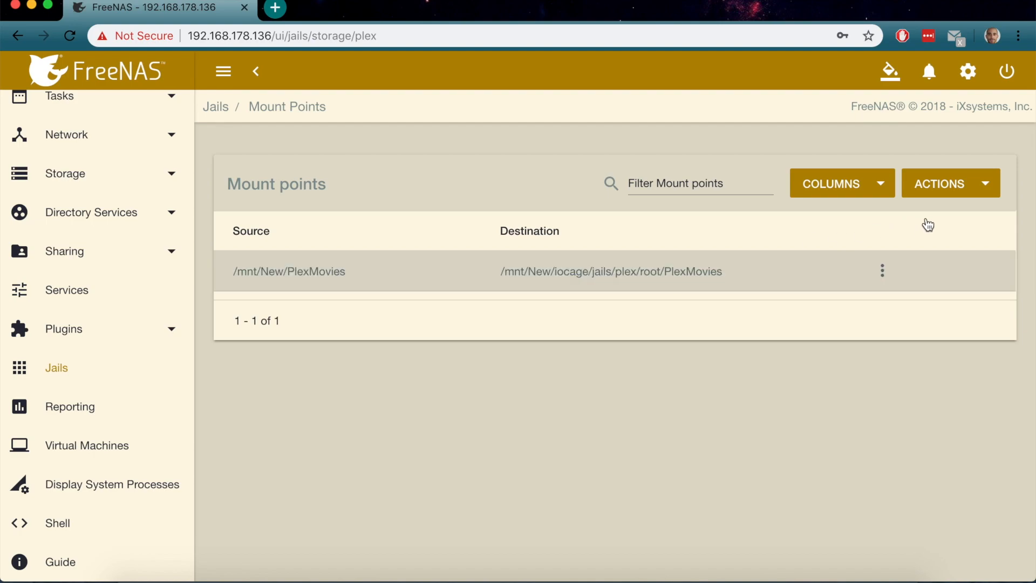
pyautogui.click(955, 190)
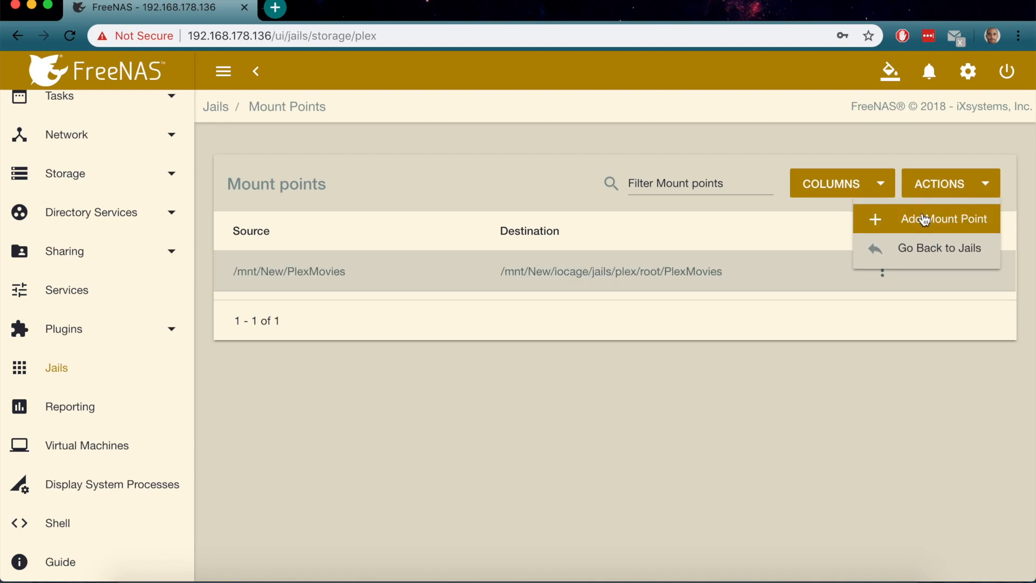
# Start a new plex jail mount point with /mnt/New/PlexTV as its source
pyautogui.click(924, 216)
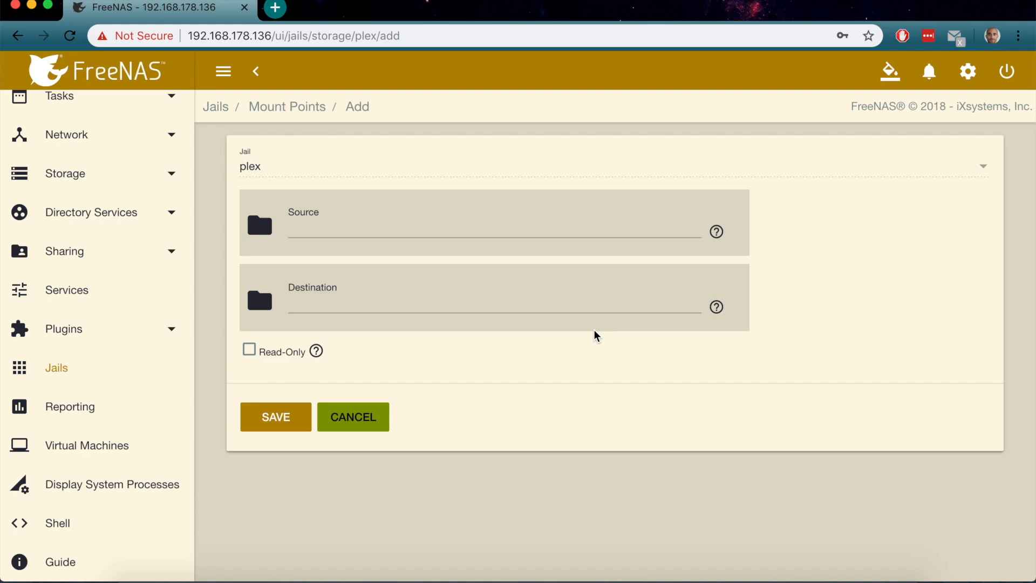
pyautogui.click(259, 226)
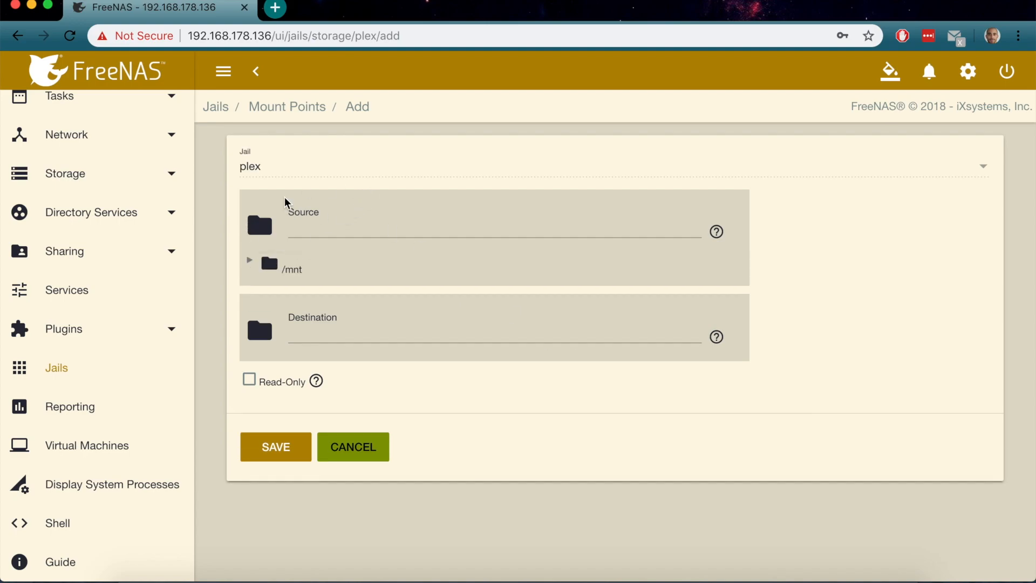
pyautogui.click(250, 262)
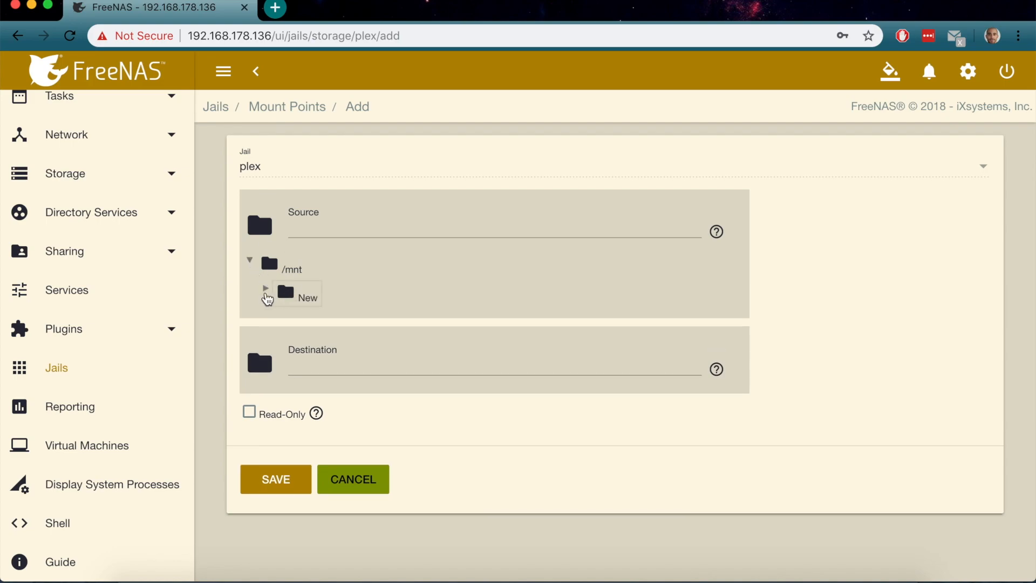
pyautogui.click(264, 292)
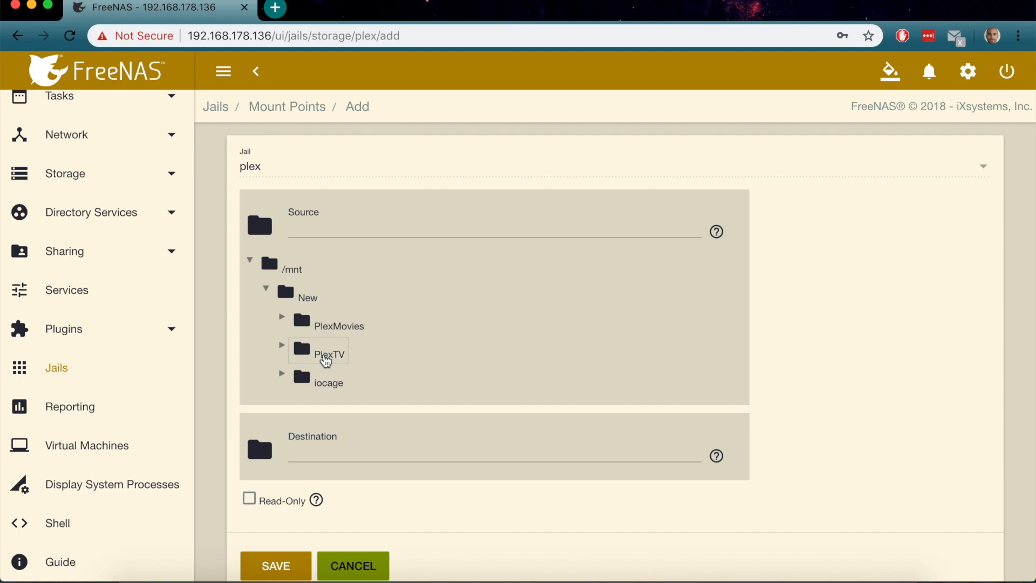
pyautogui.click(326, 356)
# Set the destination to /mnt/New/iocage/jails/plex/root/PlexTV and save the mount point
pyautogui.click(258, 459)
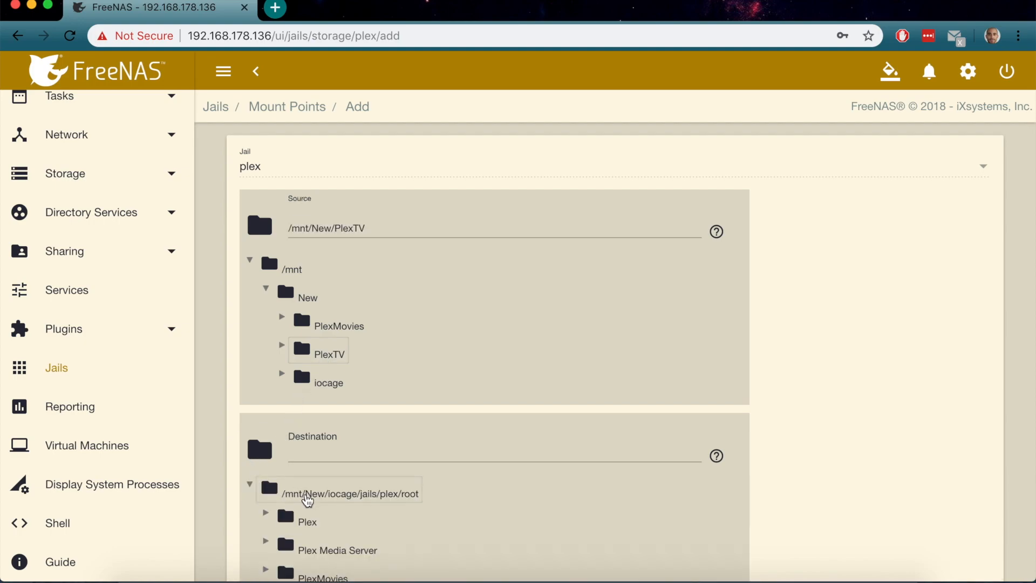
pyautogui.click(314, 502)
pyautogui.click(452, 450)
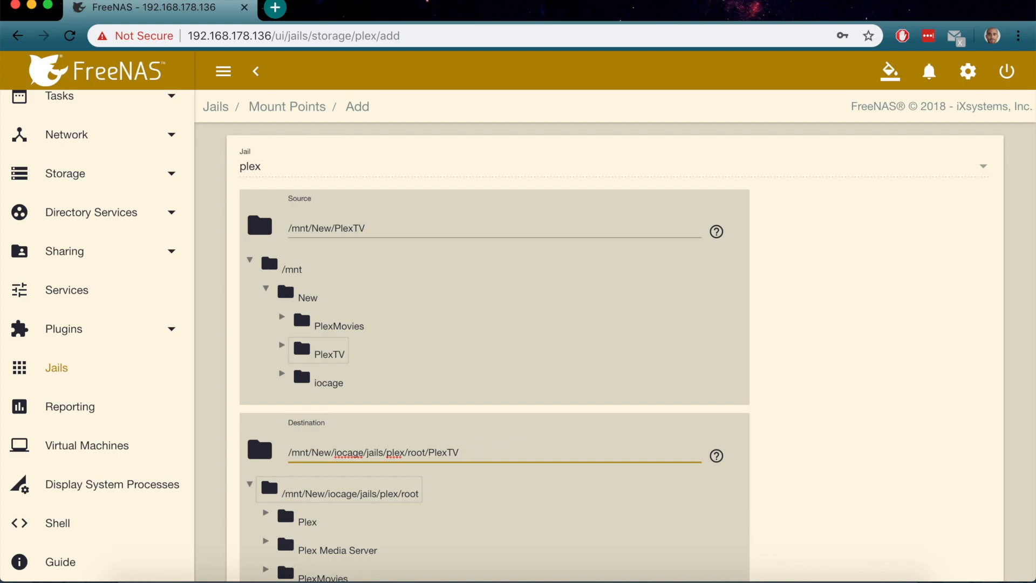
pyautogui.scroll(-3, 530, 250)
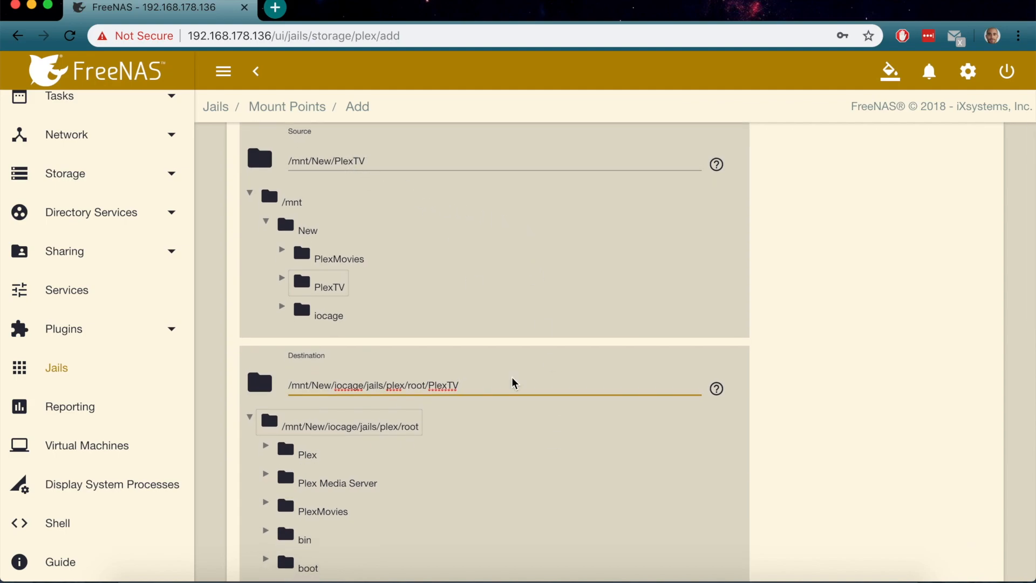
pyautogui.scroll(-10, 512, 383)
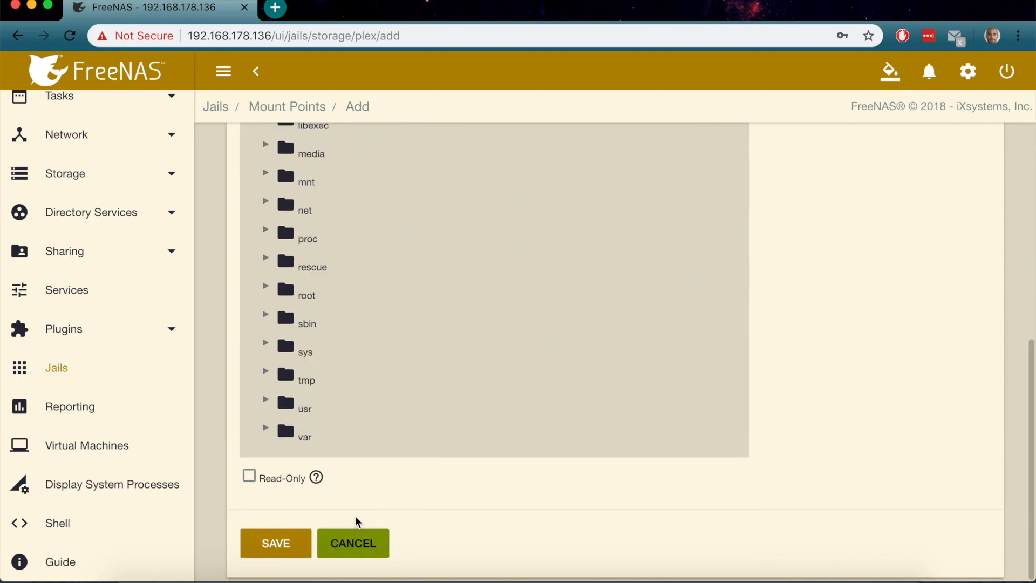
pyautogui.click(284, 542)
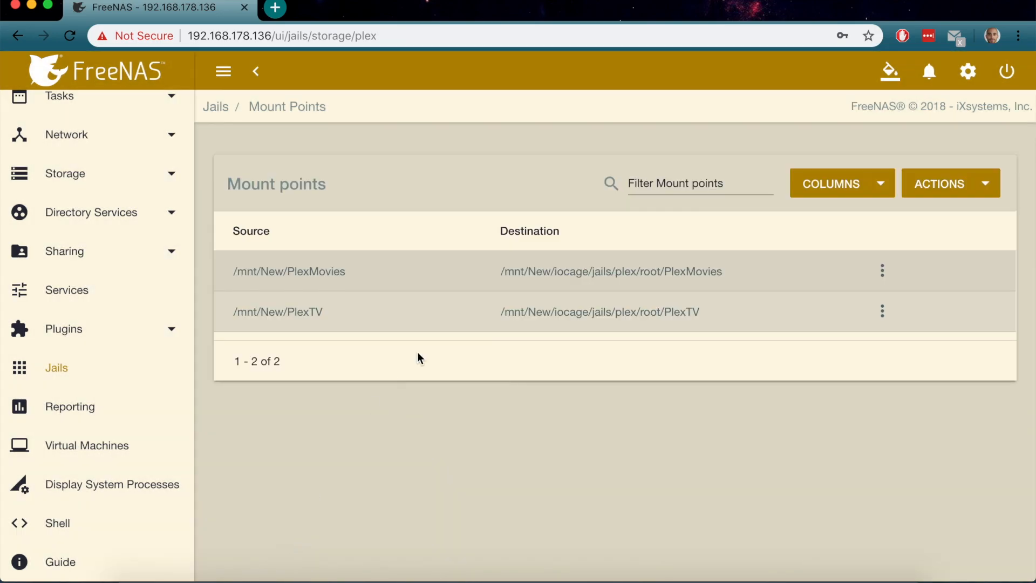
pyautogui.click(883, 312)
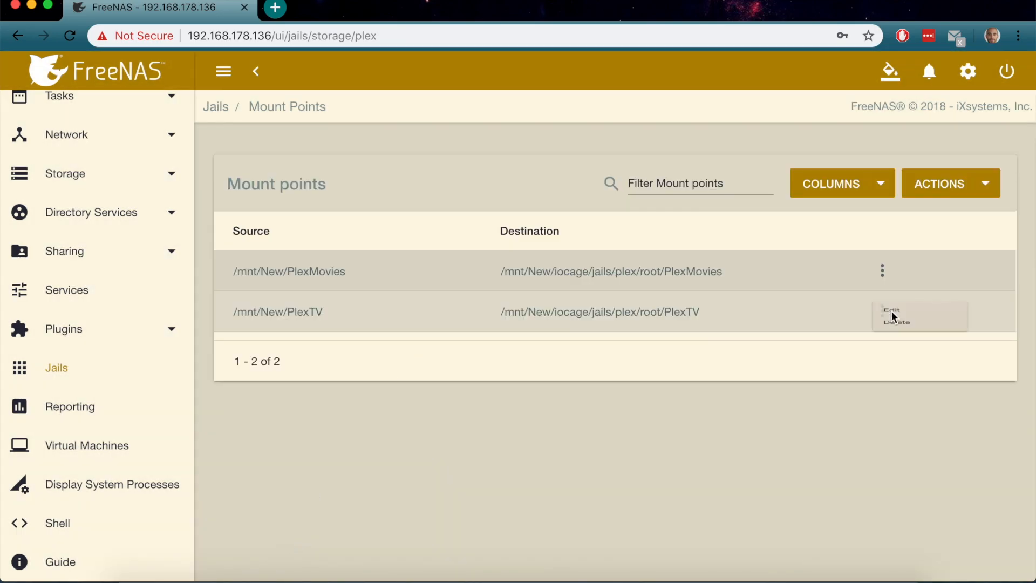
# Edit the plex jail, step through its basic, jail, network and custom properties, and save
pyautogui.click(632, 395)
pyautogui.click(222, 109)
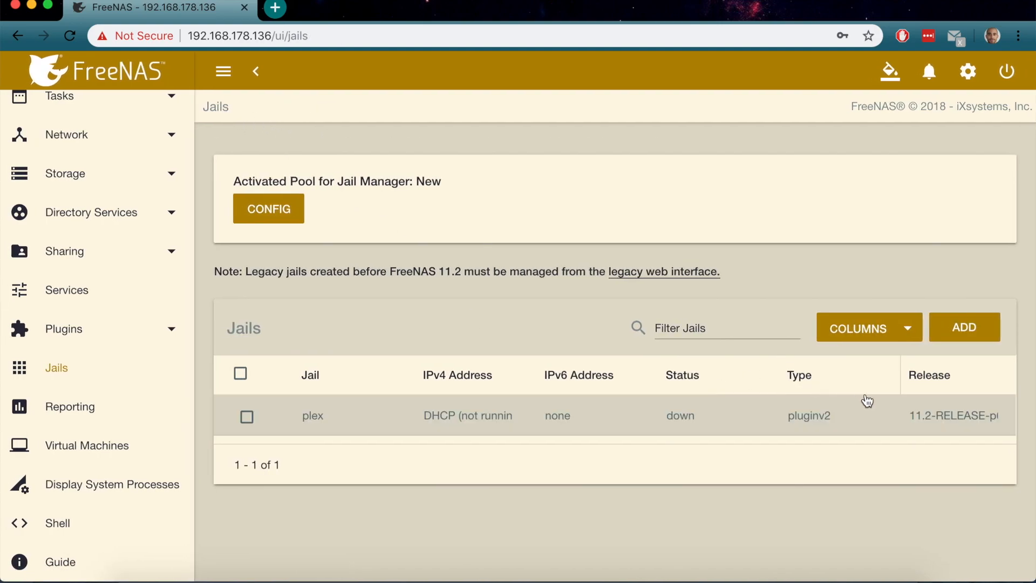
pyautogui.hscroll(3, 917, 413)
pyautogui.click(956, 417)
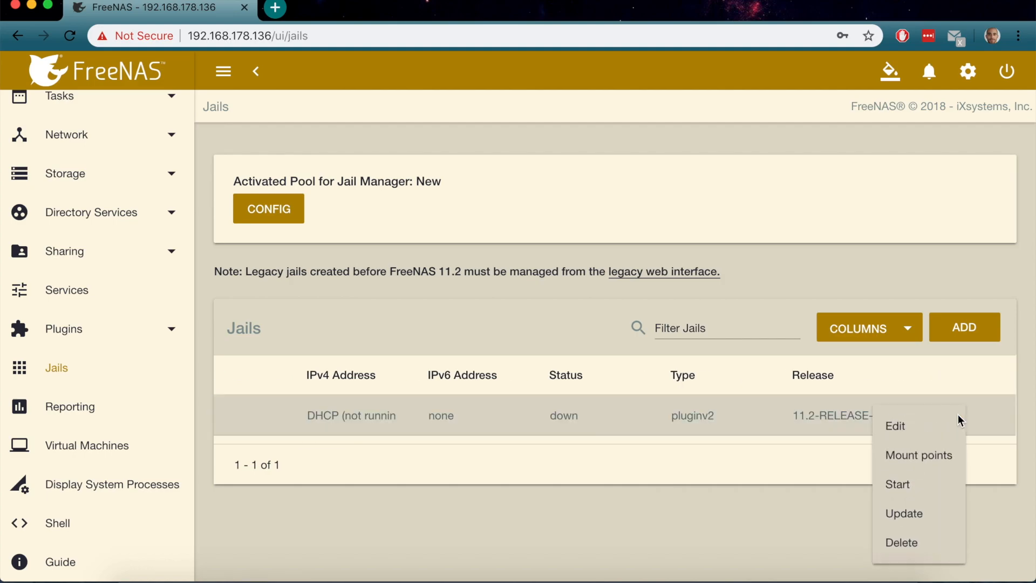
pyautogui.click(910, 428)
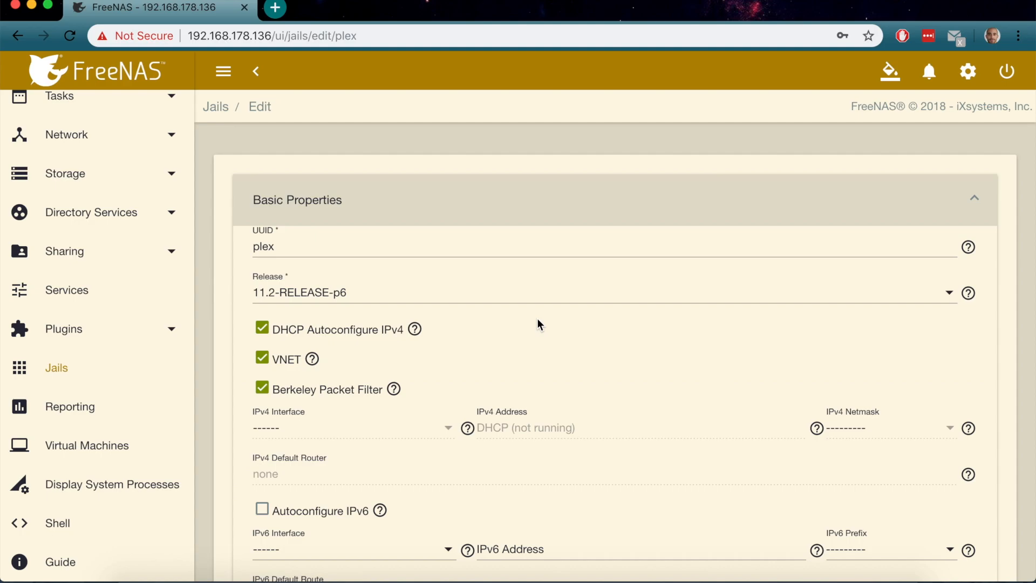
pyautogui.scroll(-10, 538, 323)
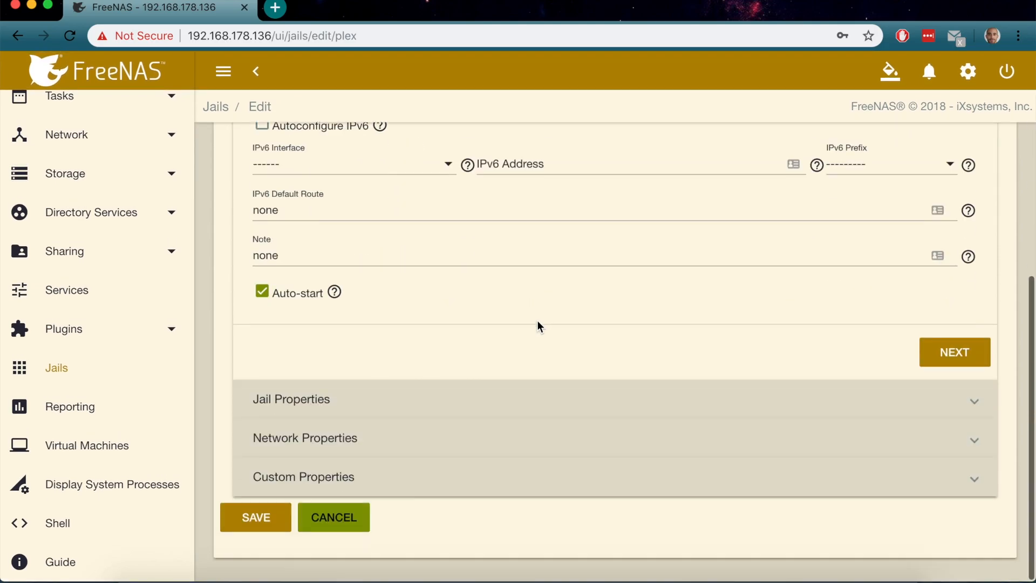
pyautogui.click(944, 353)
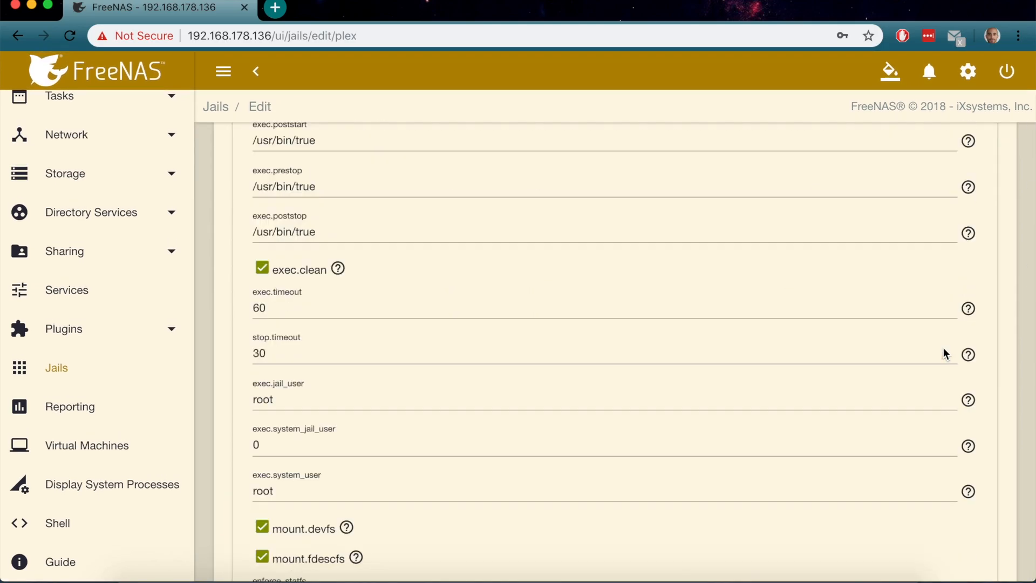
pyautogui.scroll(-15, 785, 372)
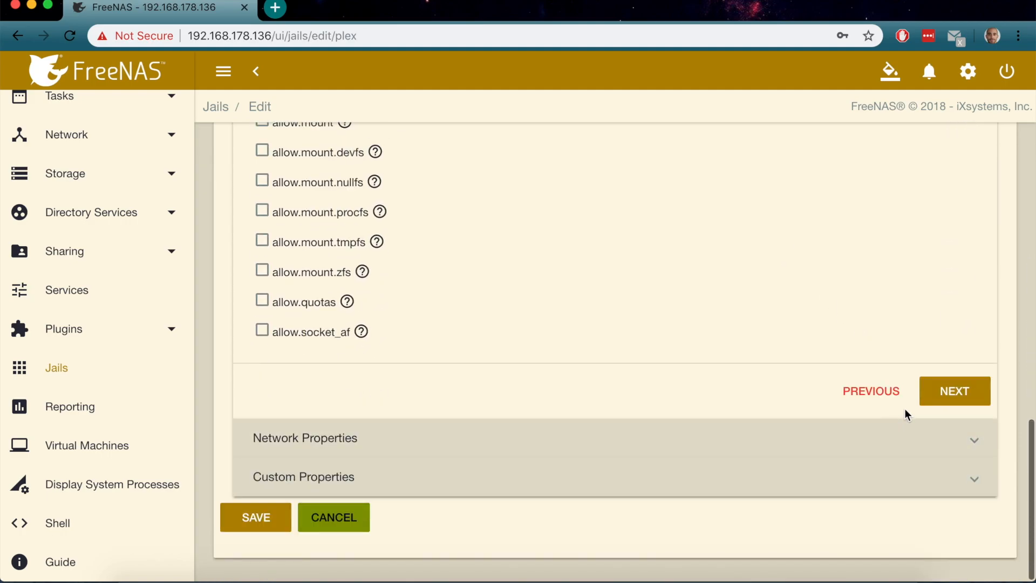
pyautogui.click(944, 390)
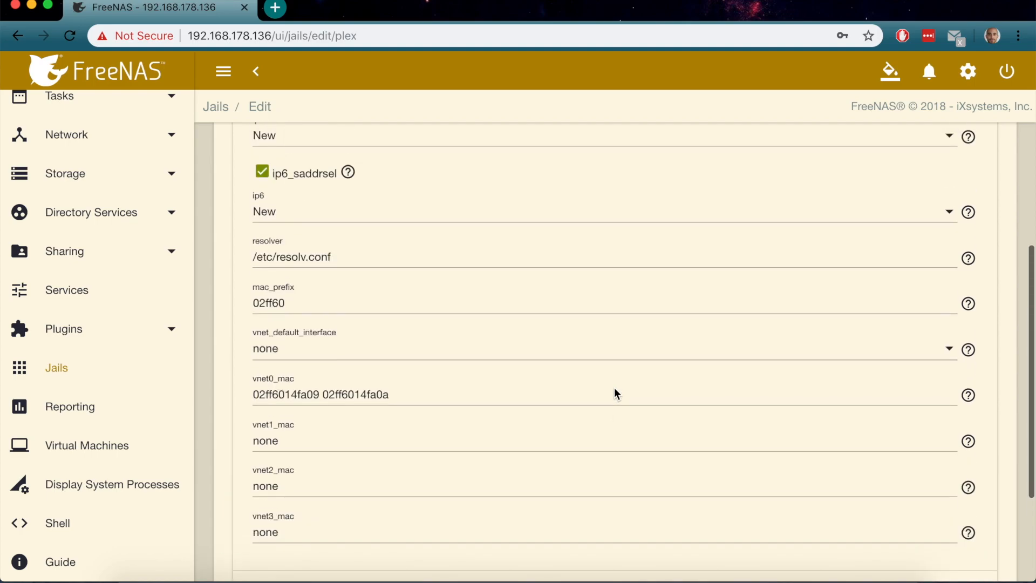
pyautogui.click(924, 429)
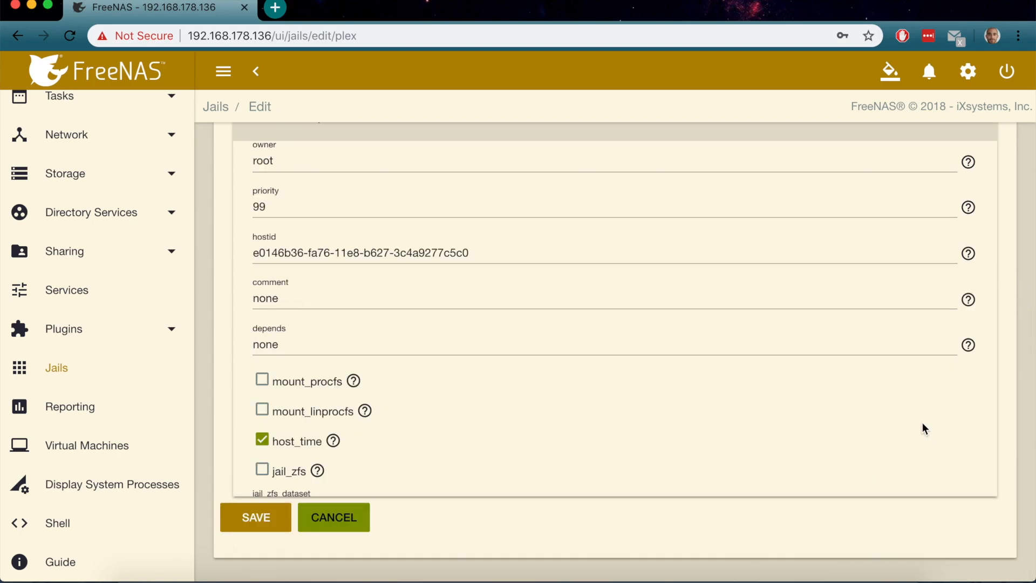
pyautogui.click(252, 517)
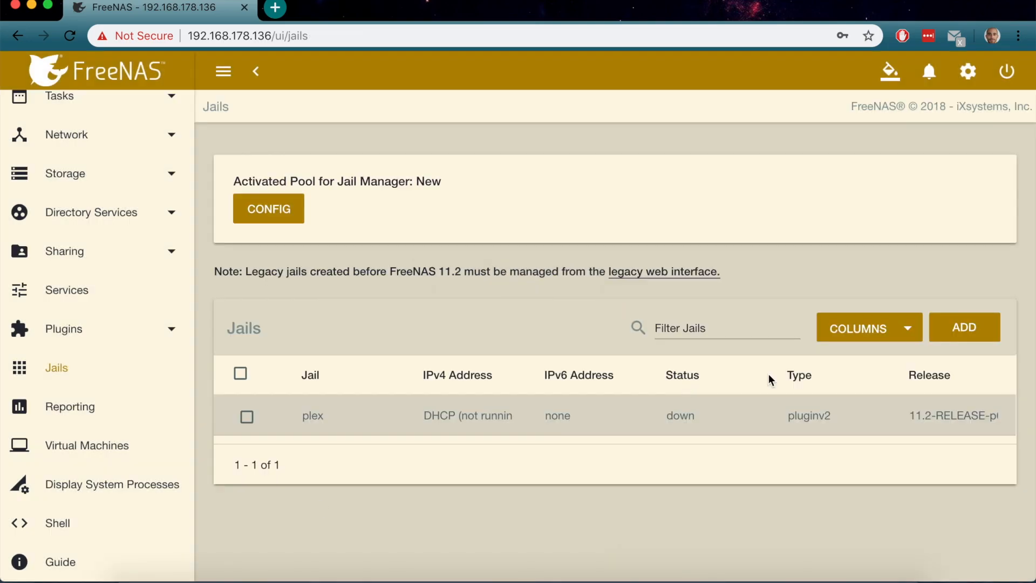
# Start the plex jail from its actions menu
pyautogui.click(955, 416)
pyautogui.click(914, 490)
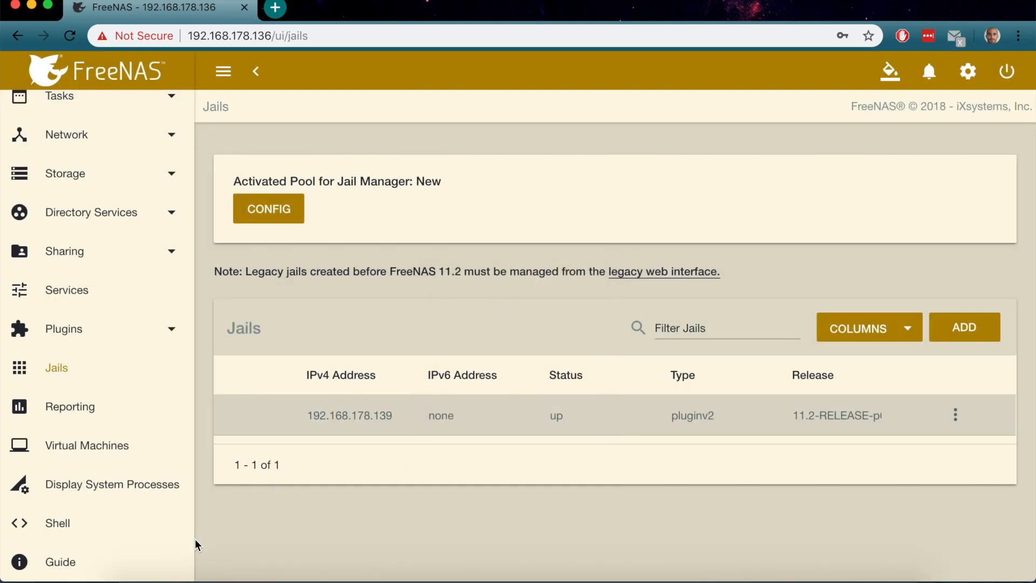
# In Finder, browse Network, connect to the freenas server and open its empty PlexMovies share
pyautogui.click(130, 568)
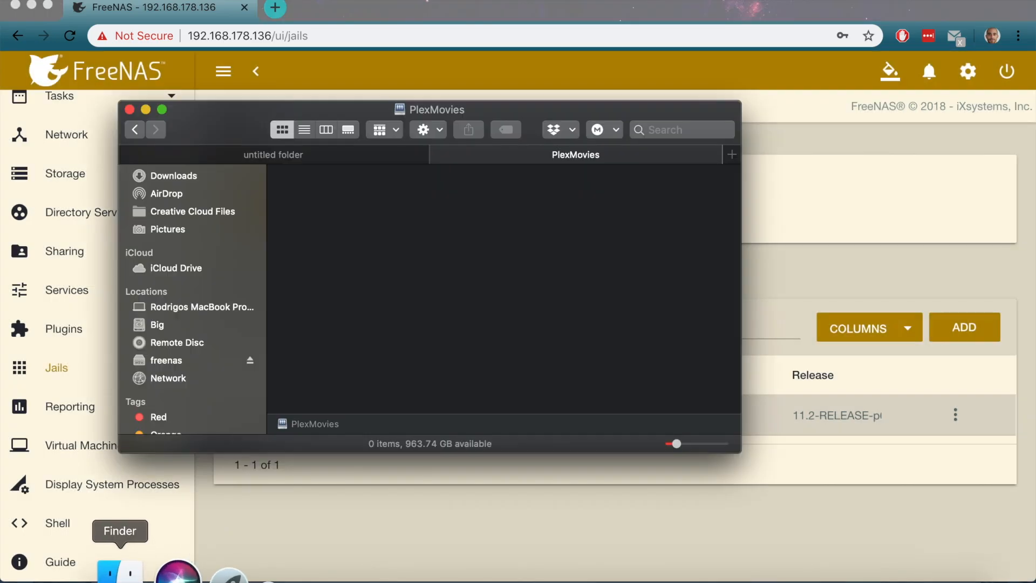
pyautogui.rightClick(468, 250)
pyautogui.click(316, 269)
pyautogui.click(169, 378)
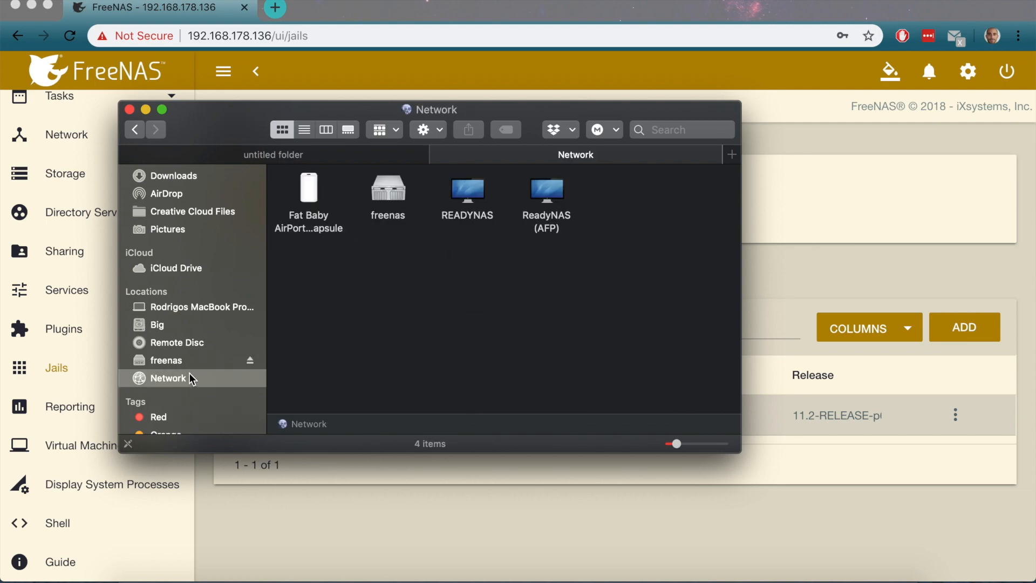
pyautogui.doubleClick(376, 207)
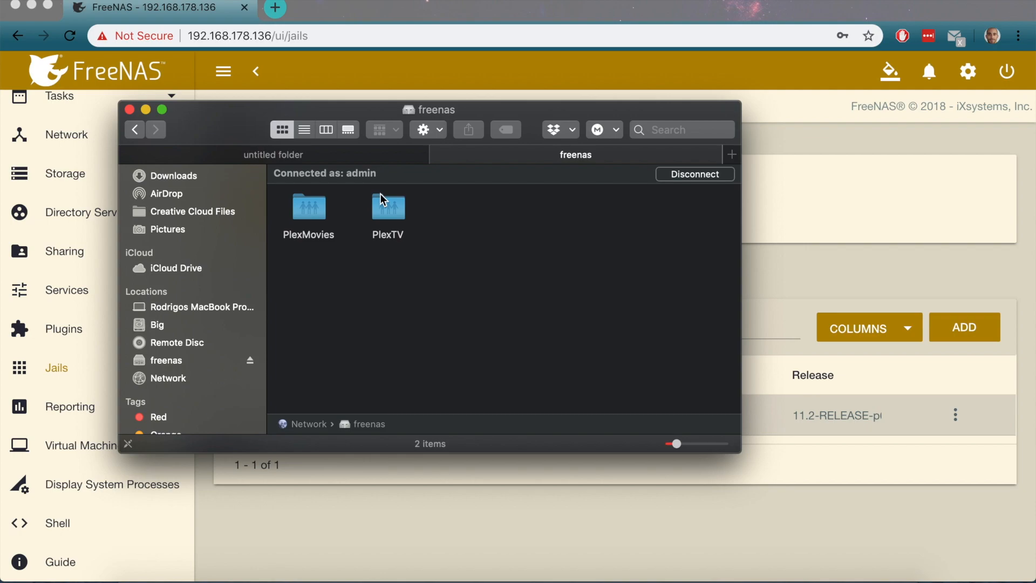
pyautogui.doubleClick(307, 211)
pyautogui.rightClick(353, 237)
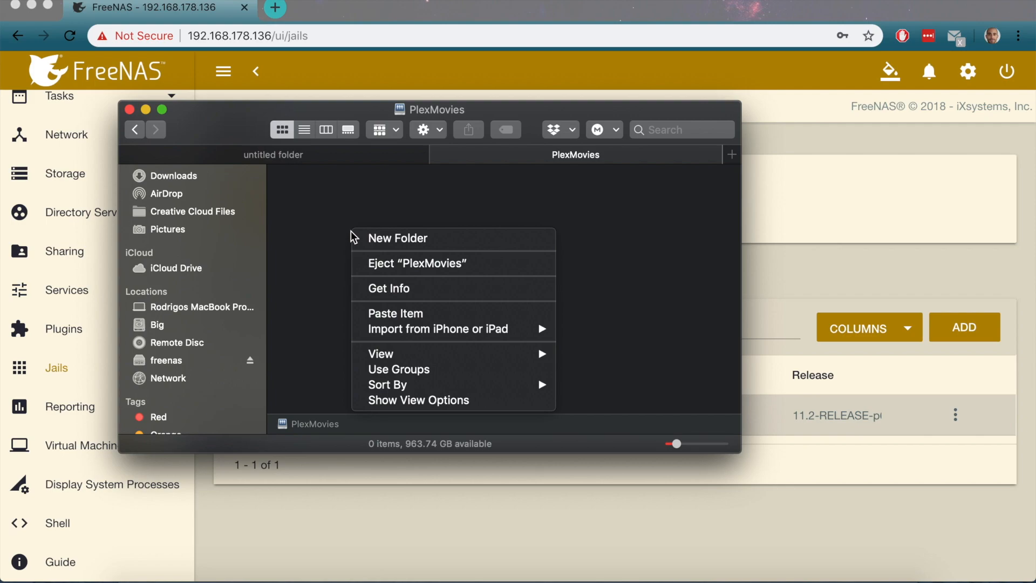
pyautogui.click(335, 230)
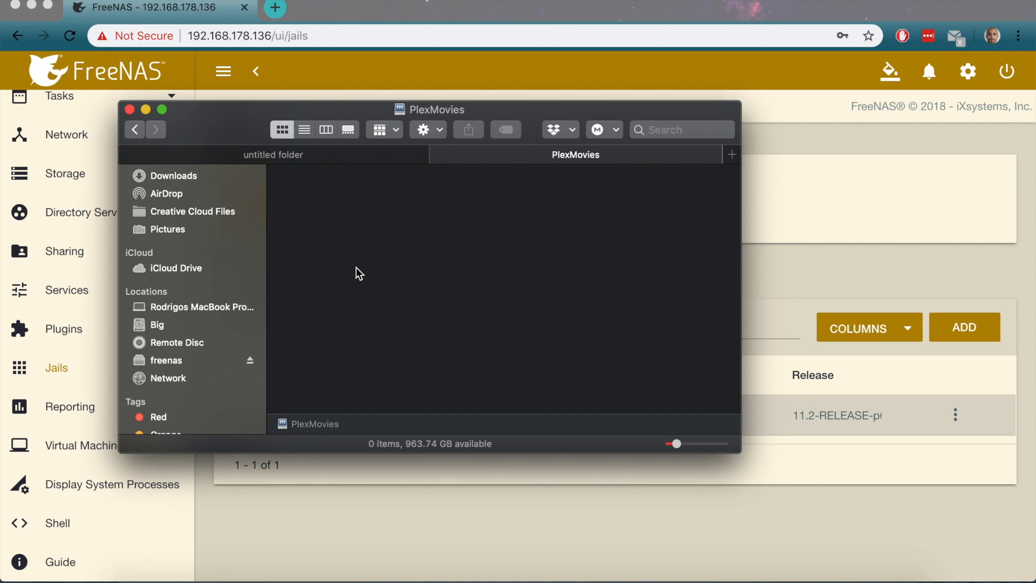
# Copy the Frozen.Fever movie file from the untitled folder and paste it into PlexMovies
pyautogui.click(293, 158)
pyautogui.rightClick(393, 219)
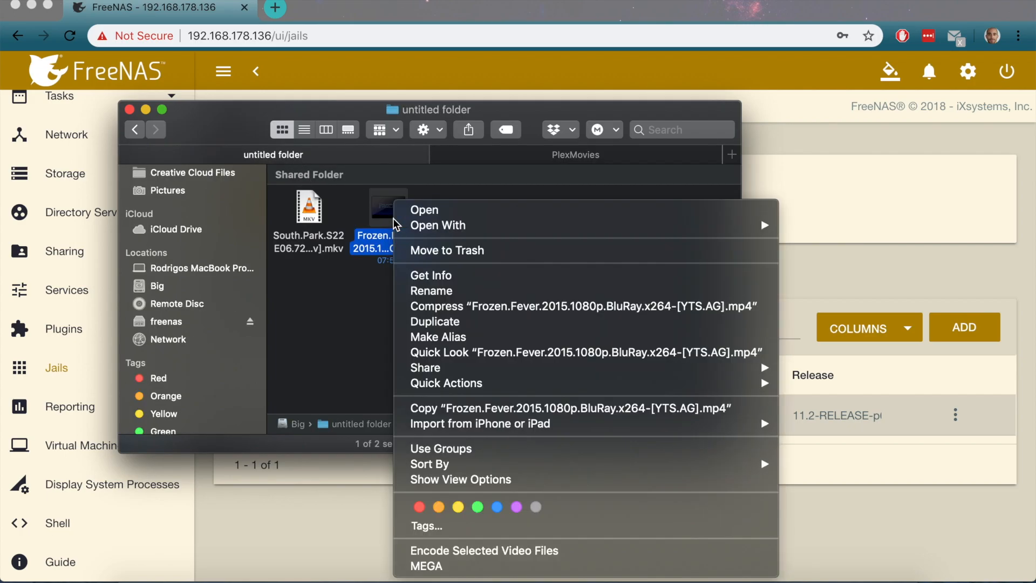
pyautogui.click(442, 408)
pyautogui.click(493, 154)
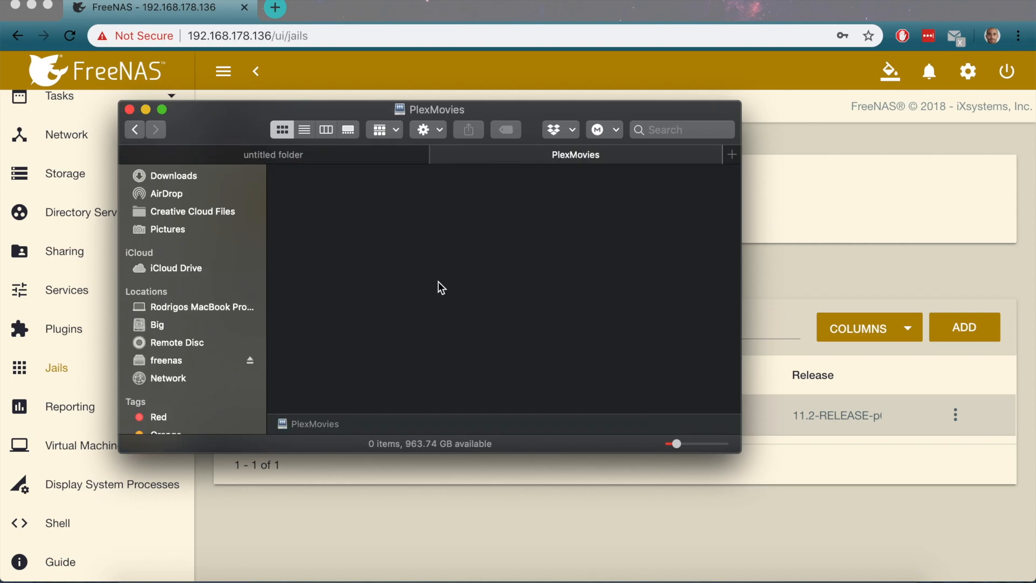
pyautogui.rightClick(438, 282)
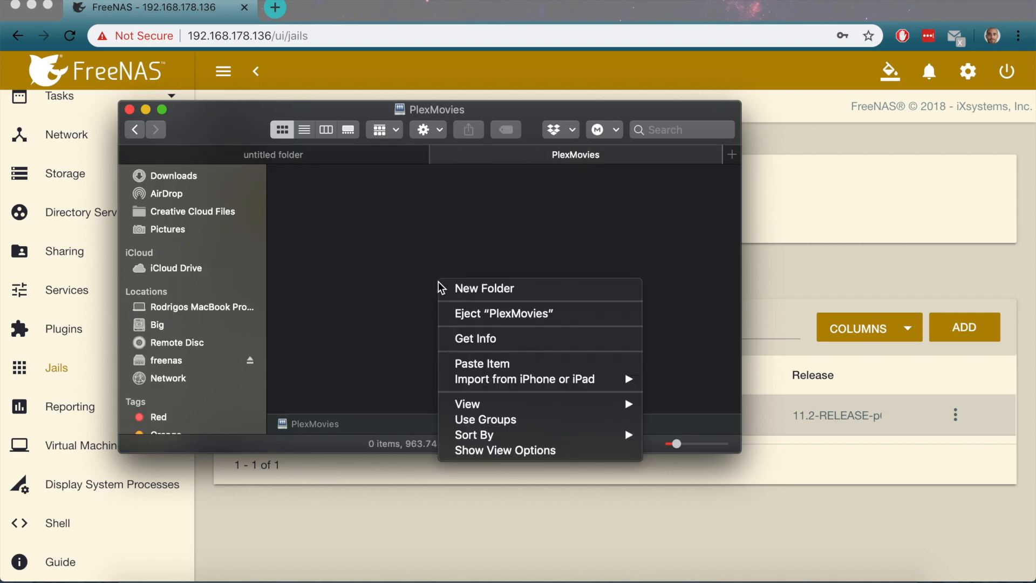
pyautogui.click(487, 361)
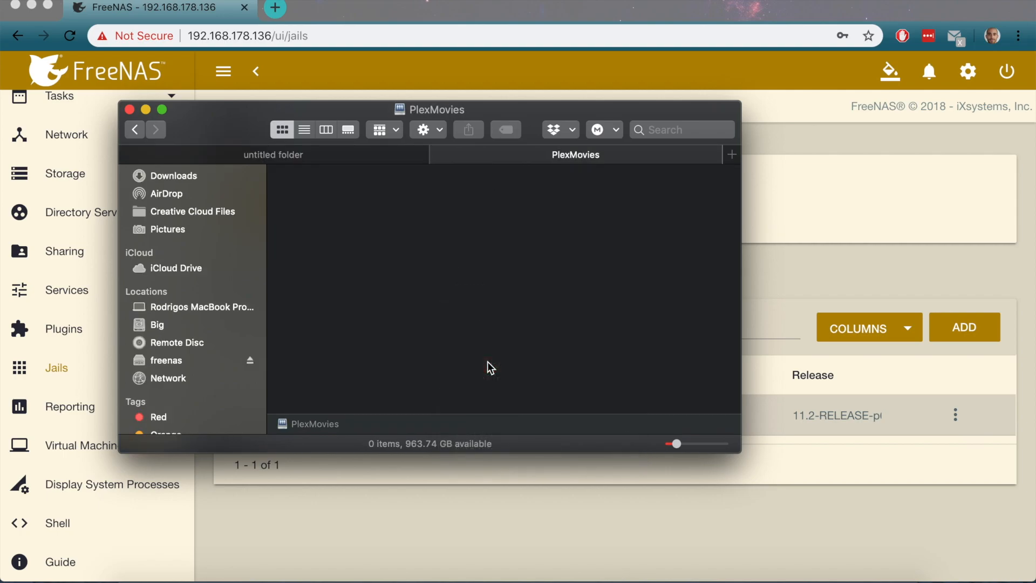
# Copy the South.Park episode file and go back up to the freenas server's shares
pyautogui.click(261, 154)
pyautogui.click(315, 215)
pyautogui.rightClick(315, 215)
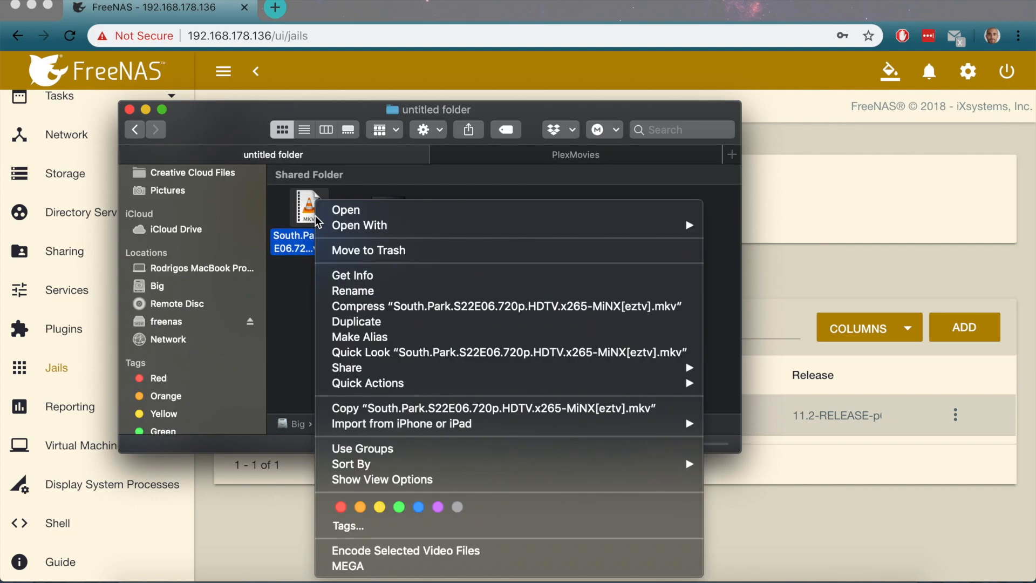
pyautogui.click(380, 407)
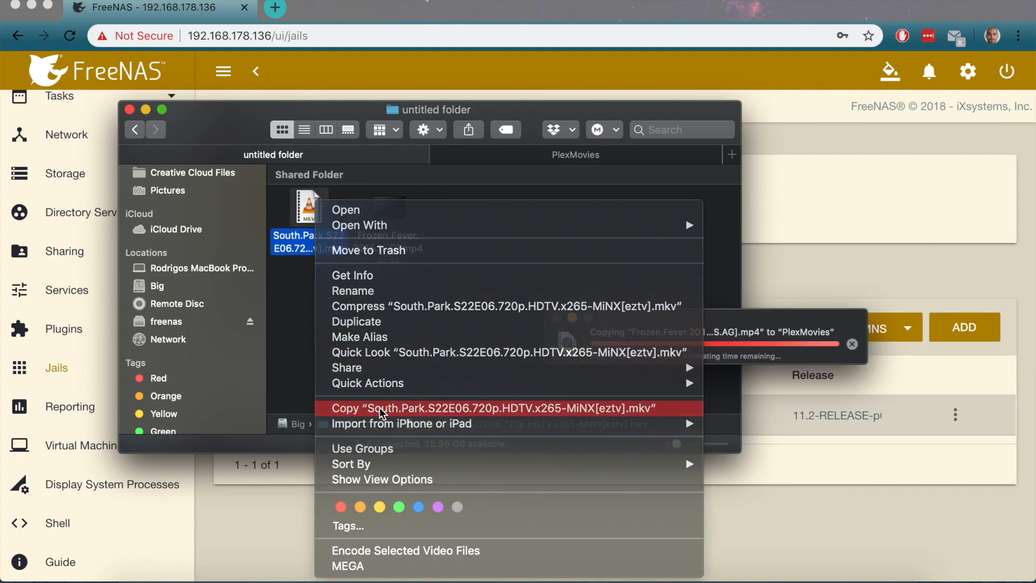
pyautogui.click(559, 153)
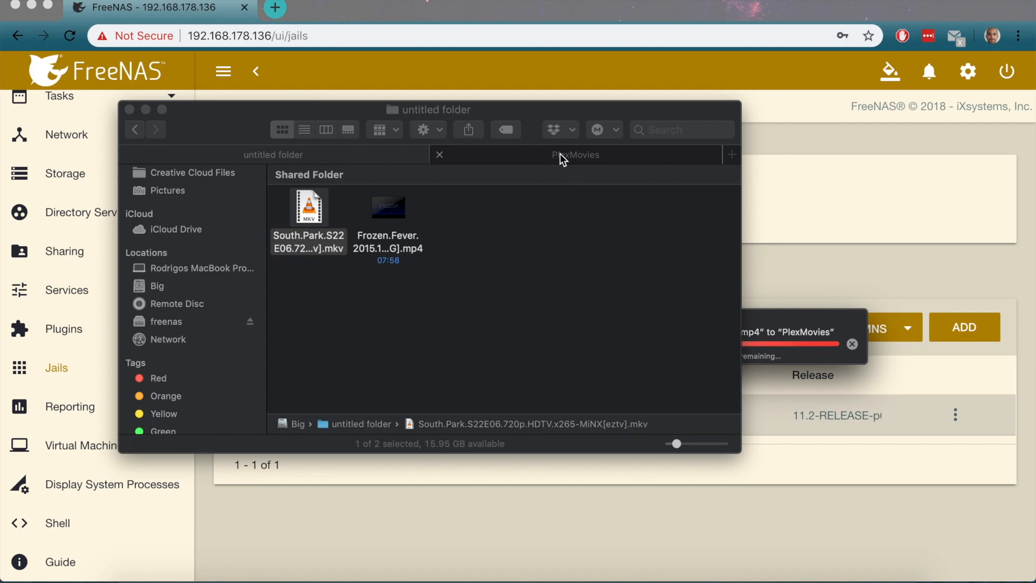
pyautogui.click(135, 128)
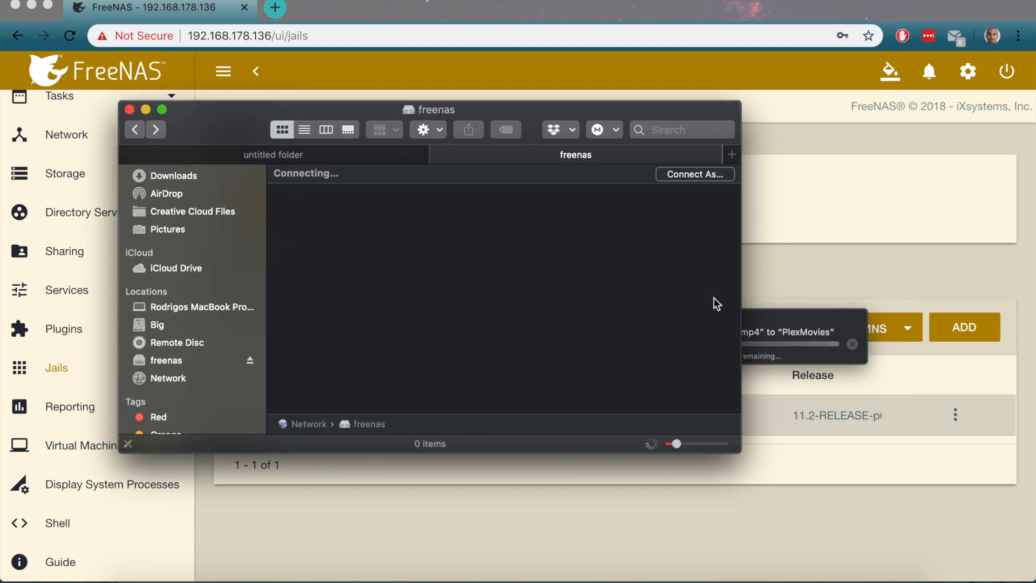
# Move the copy progress window into view and open the empty PlexTV share on freenas
pyautogui.moveTo(766, 321); pyautogui.dragTo(797, 348)
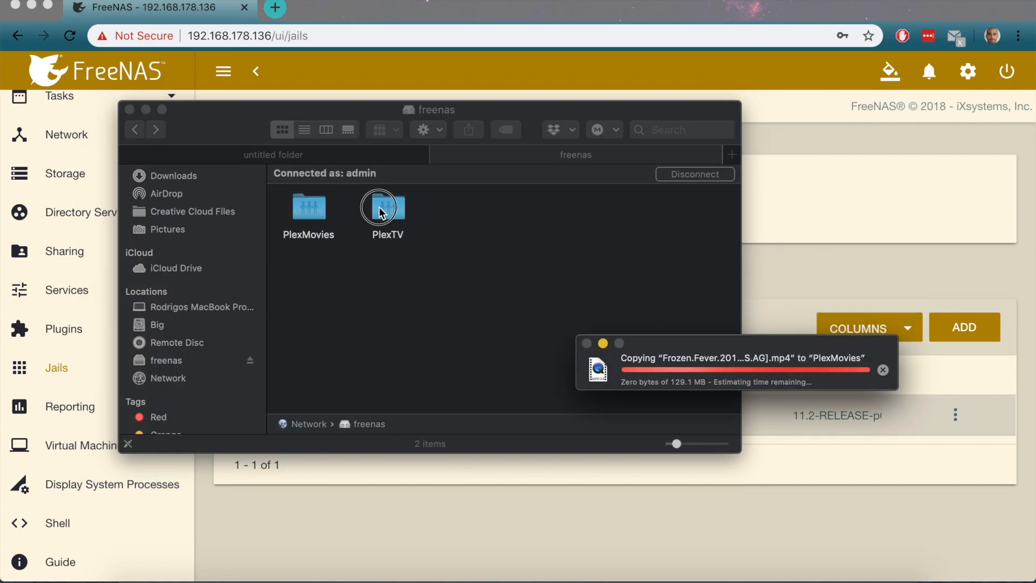
pyautogui.doubleClick(379, 207)
pyautogui.rightClick(435, 232)
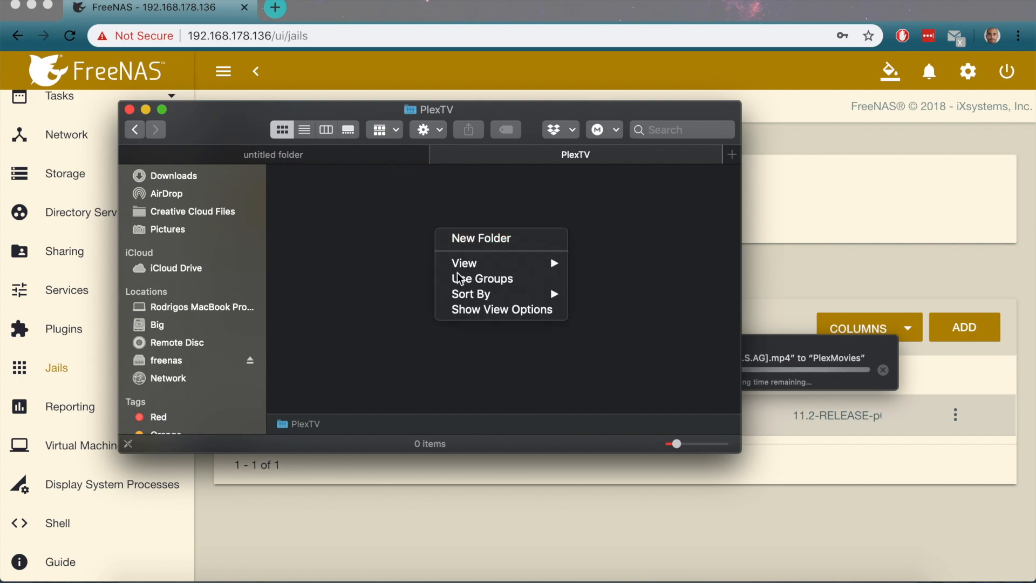
pyautogui.rightClick(397, 257)
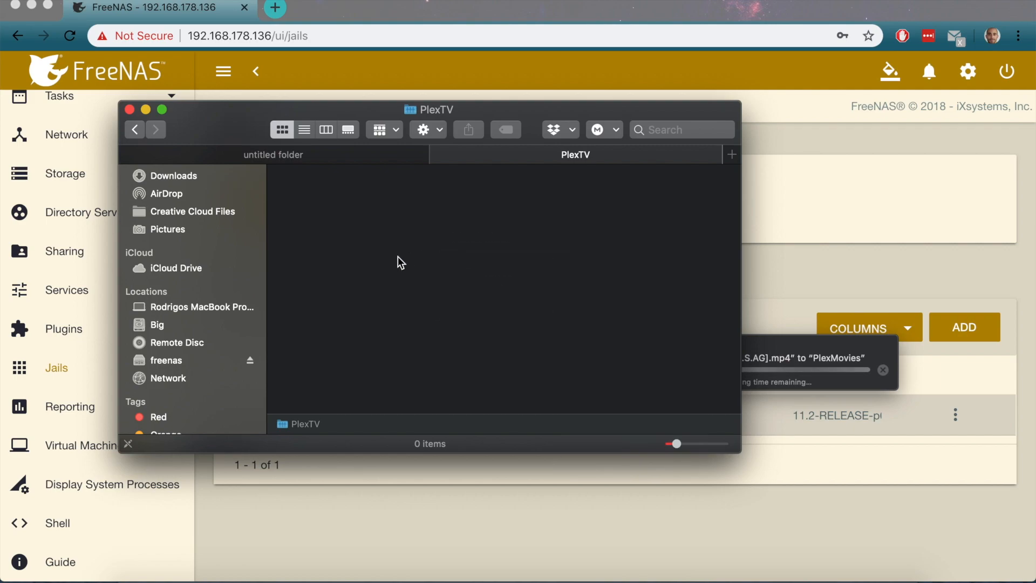
pyautogui.rightClick(398, 257)
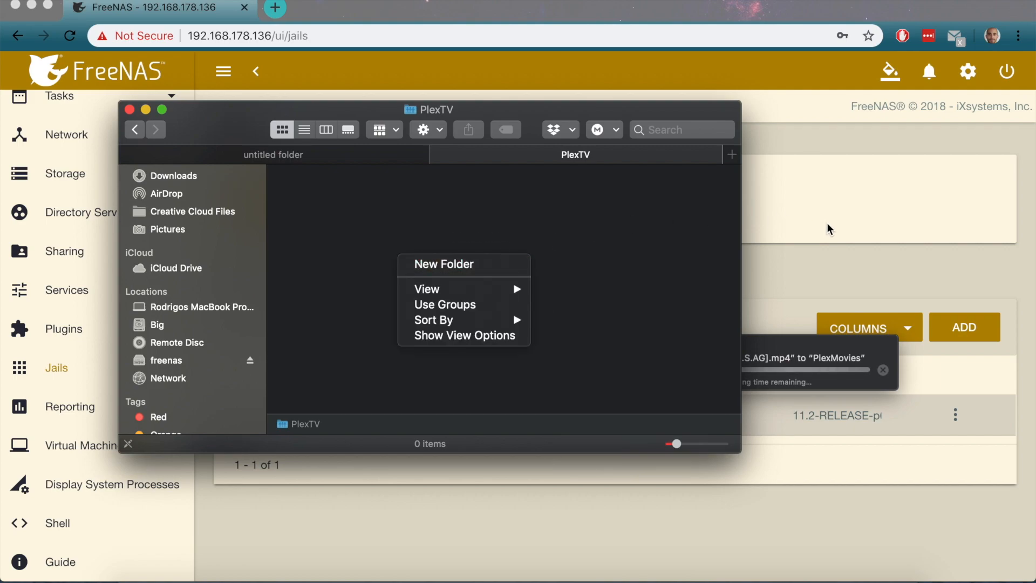
pyautogui.click(828, 225)
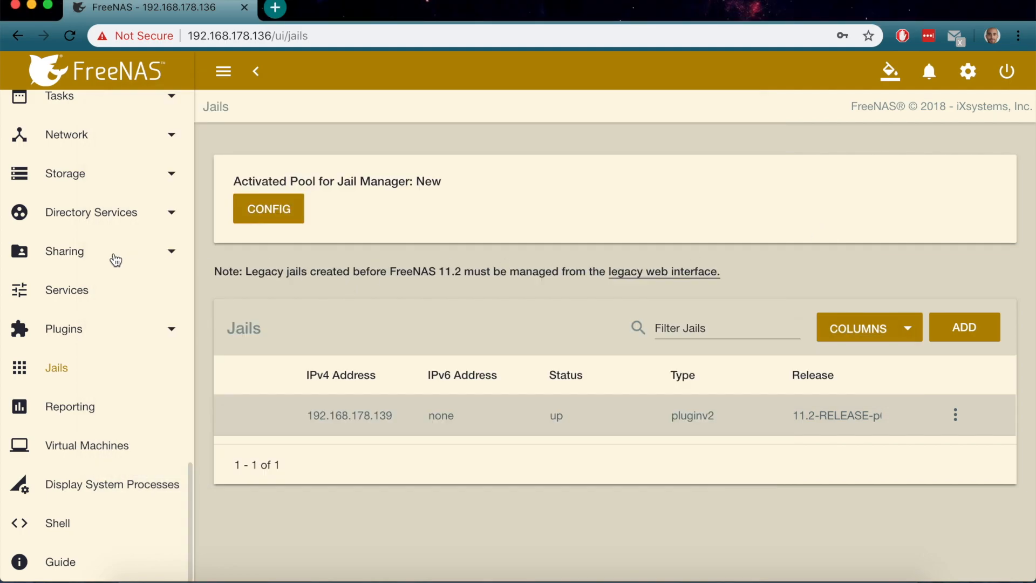
# Visit Storage > Pools, then open the Sharing > Apple (AFP) Shares list
pyautogui.scroll(5, 114, 260)
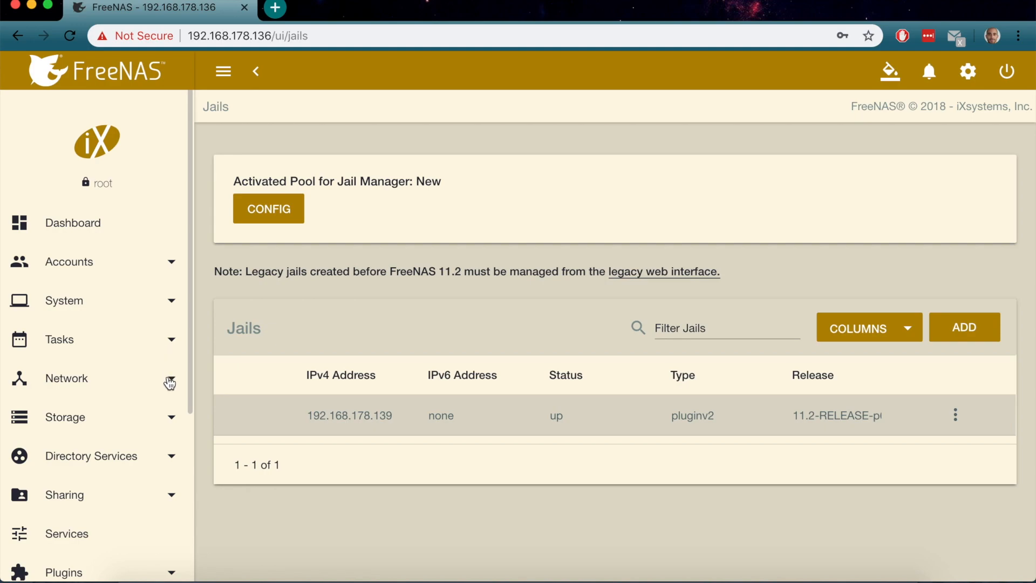
pyautogui.click(170, 420)
pyautogui.scroll(-5, 168, 420)
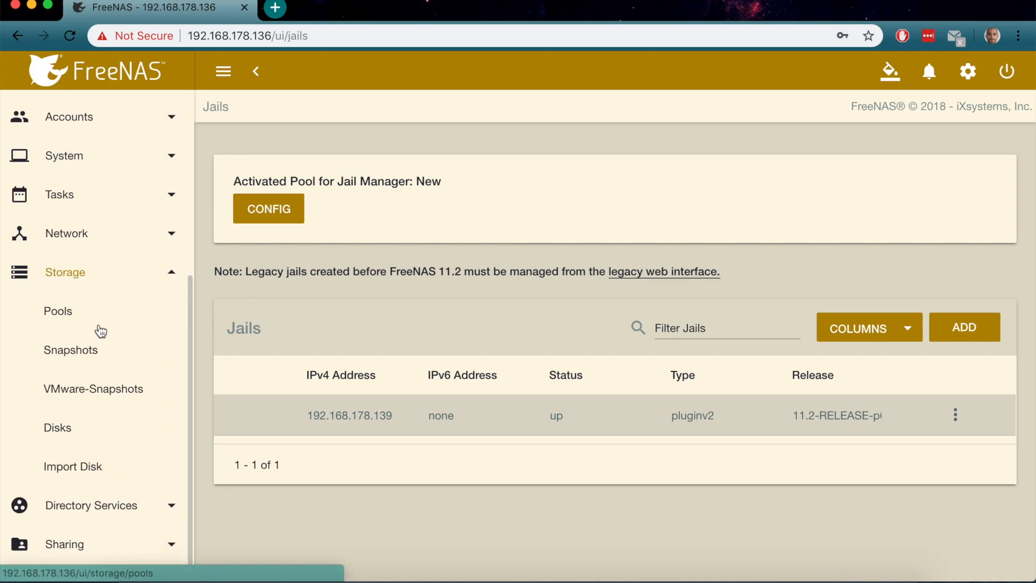
pyautogui.click(86, 321)
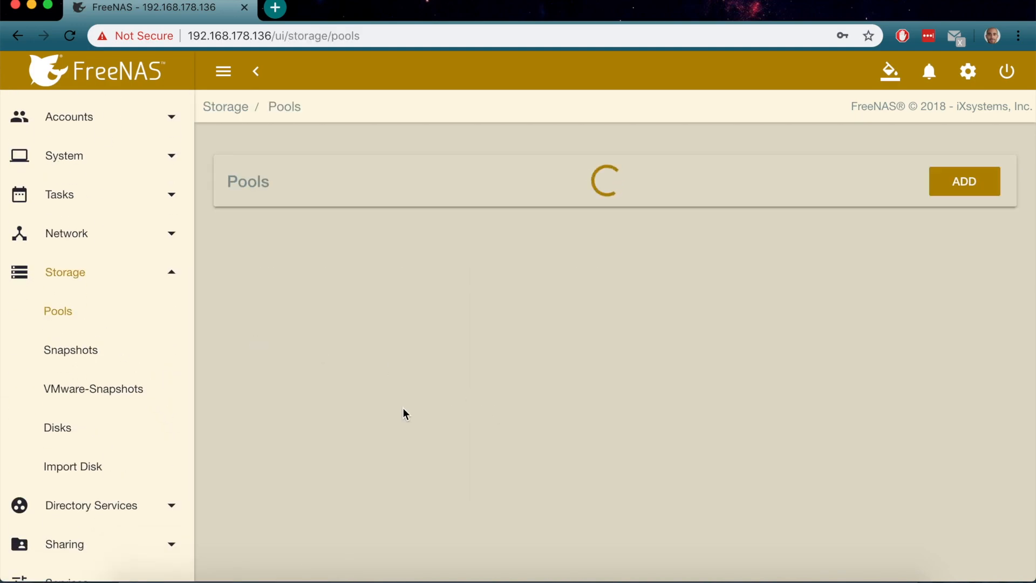
pyautogui.scroll(-3, 149, 468)
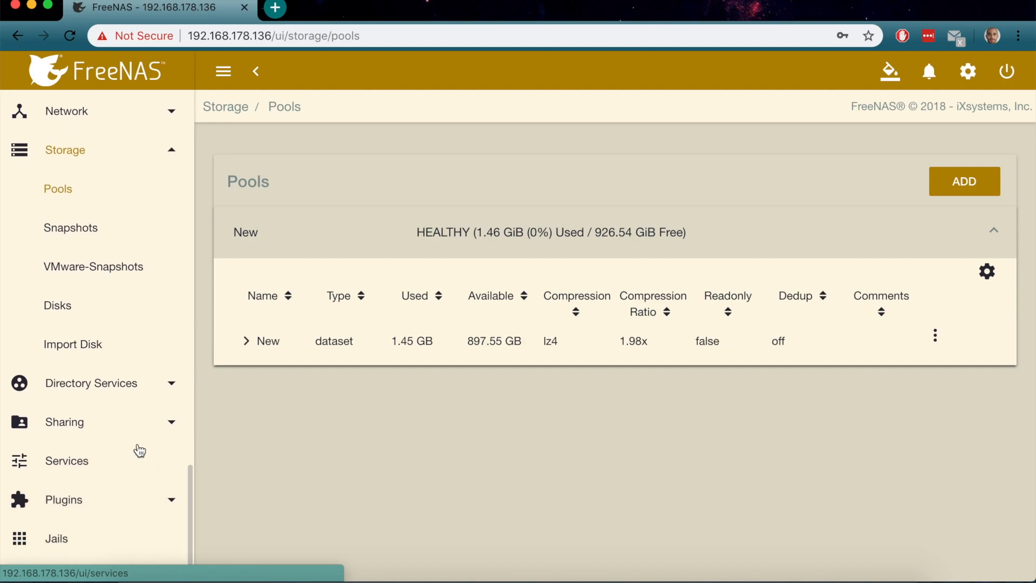
pyautogui.click(167, 424)
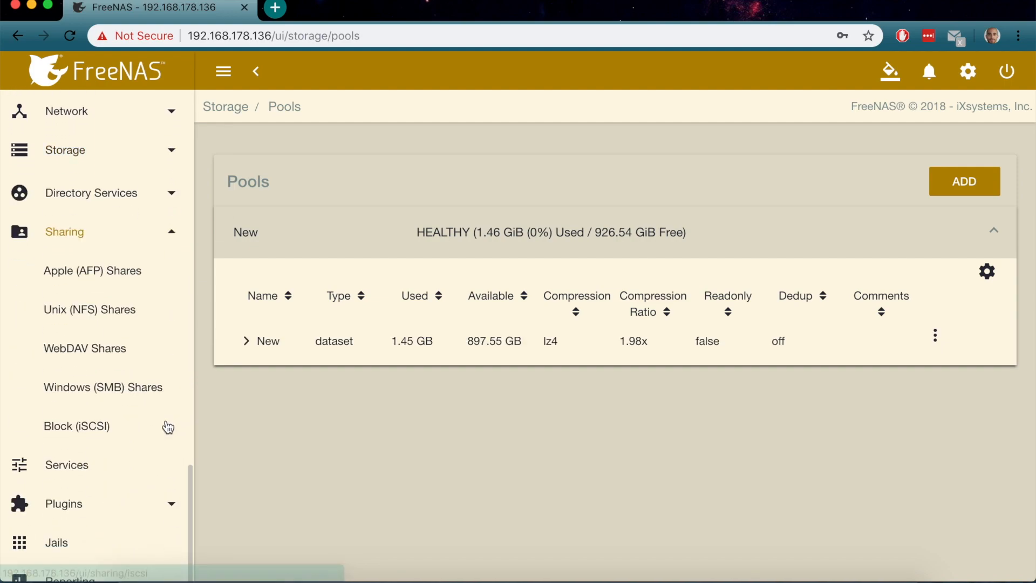
pyautogui.click(93, 277)
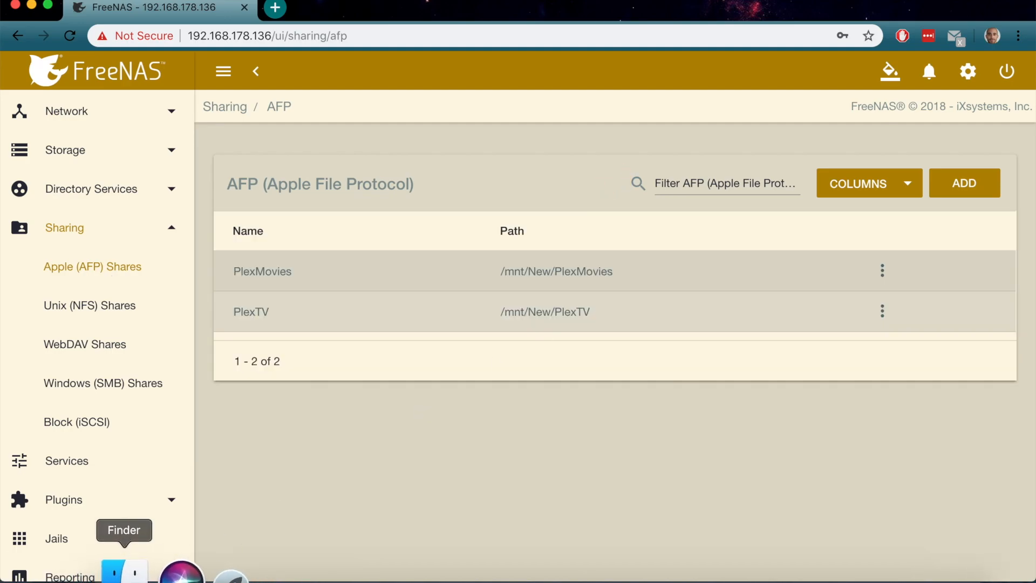
# Check the still-empty PlexTV share in Finder, then return to the AFP shares list
pyautogui.click(125, 573)
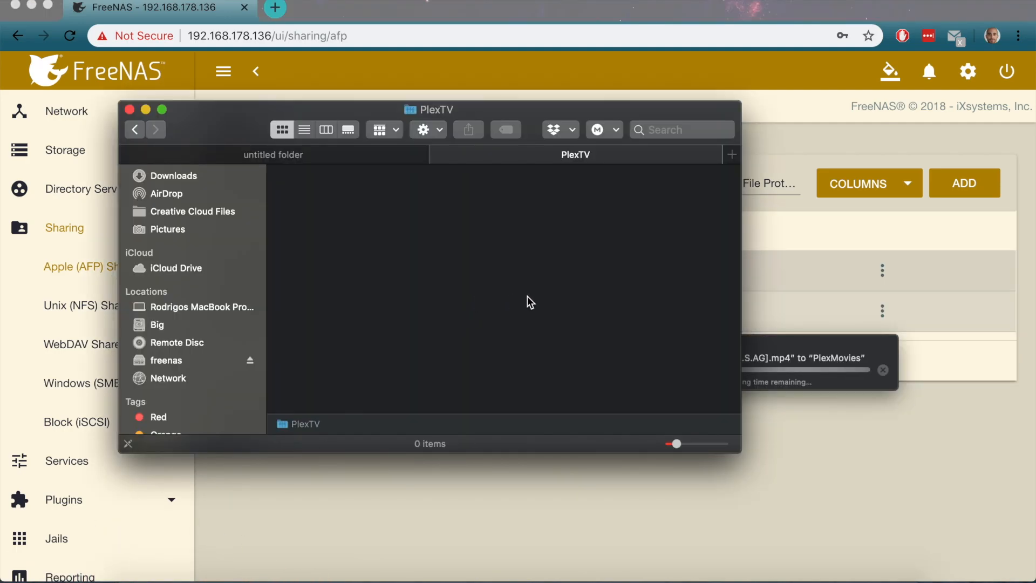
pyautogui.rightClick(416, 241)
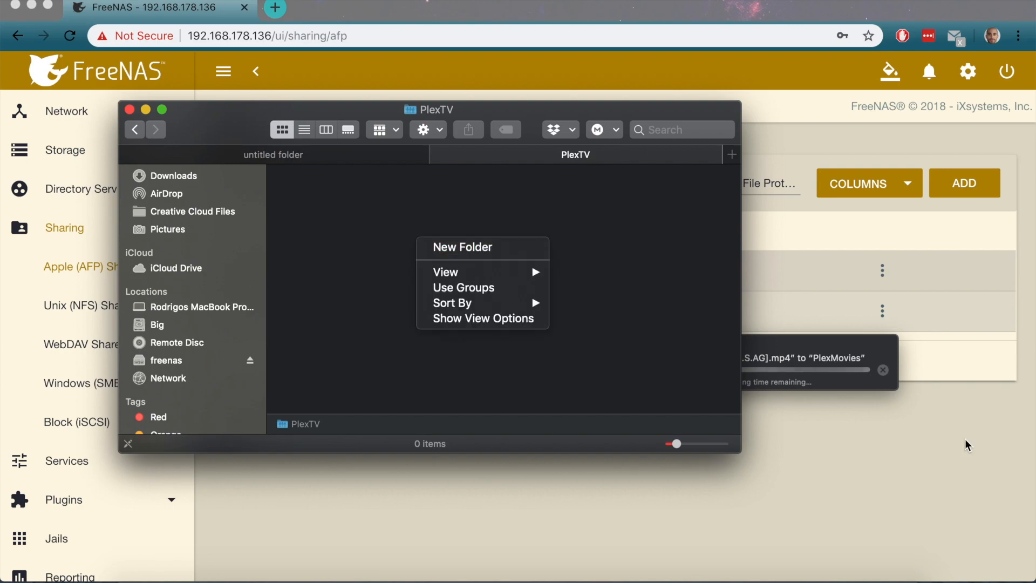
pyautogui.click(978, 454)
# Edit the PlexTV AFP share in advanced mode, review AFP3 privileges, full permissions, umask 000, and save
pyautogui.click(883, 313)
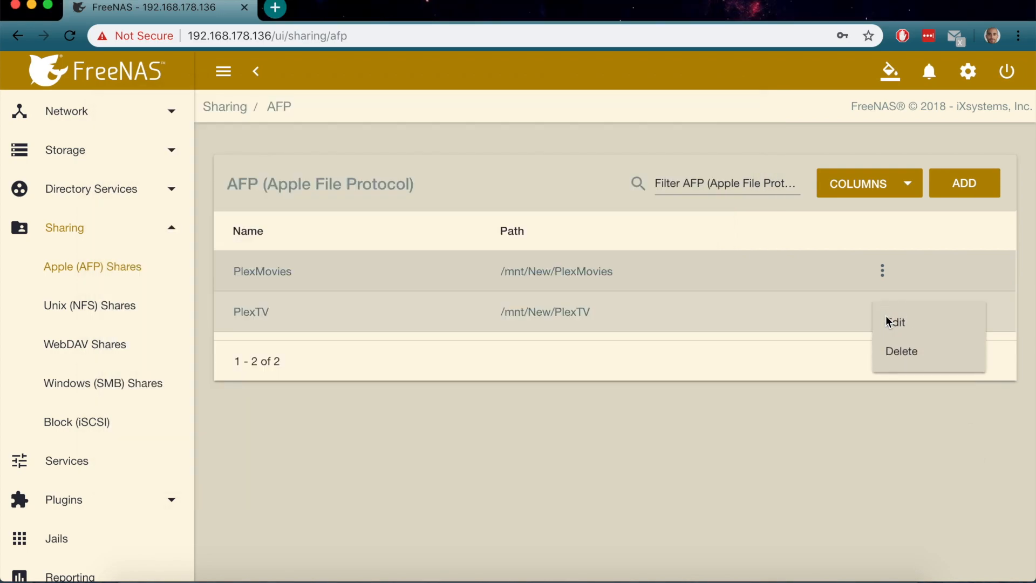
pyautogui.click(894, 324)
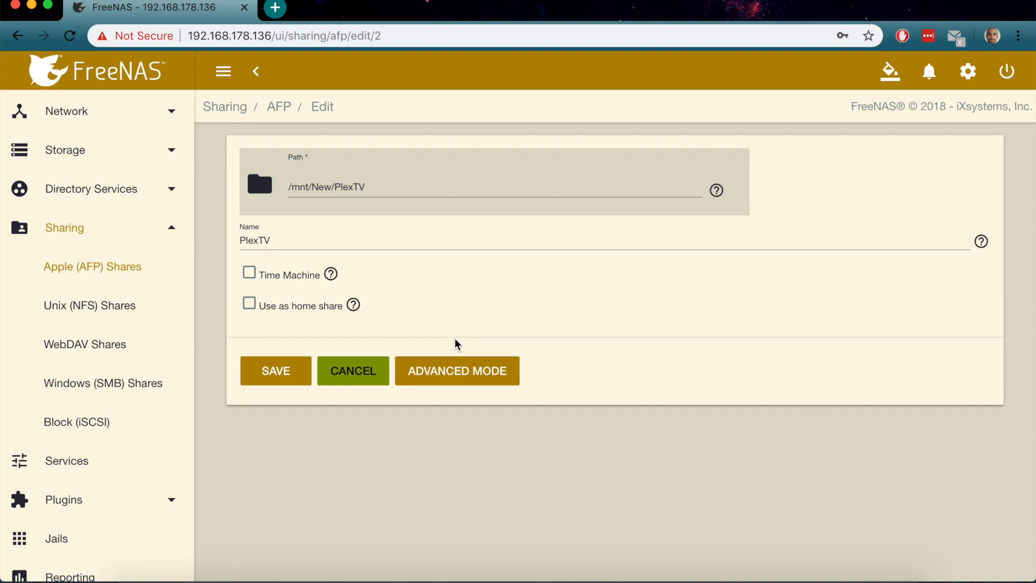
pyautogui.click(425, 371)
pyautogui.scroll(-10, 433, 377)
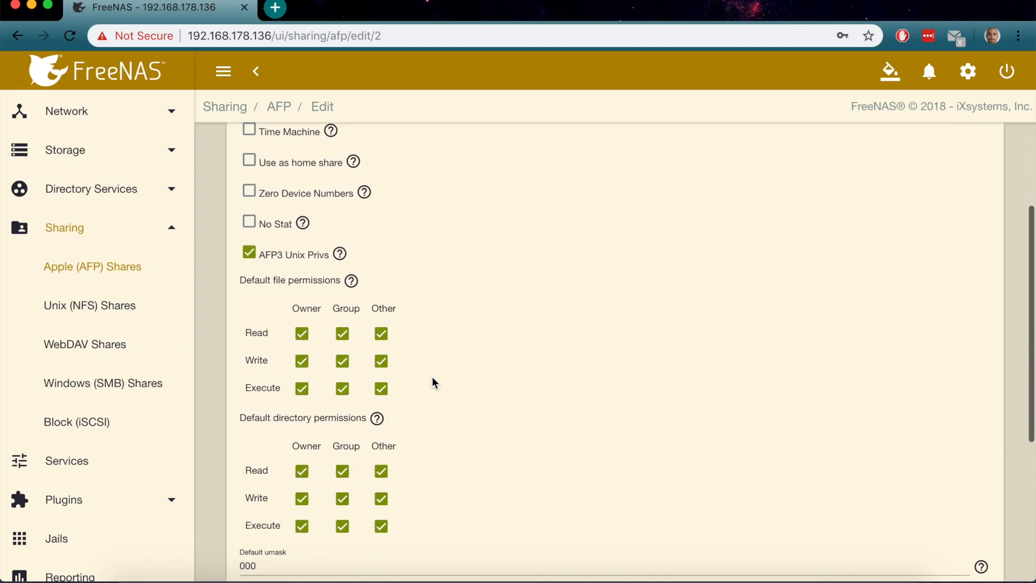
pyautogui.scroll(5, 432, 377)
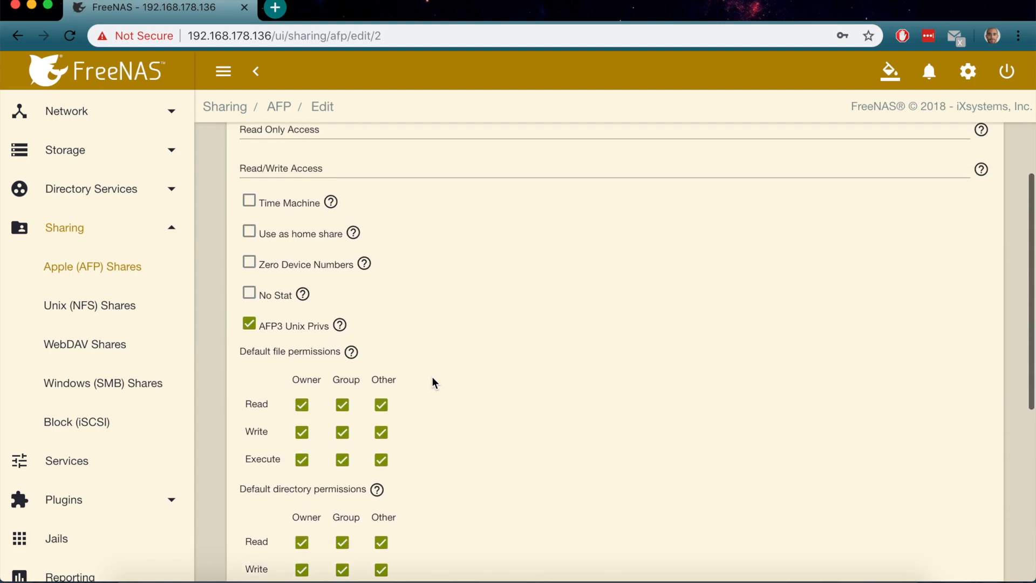
pyautogui.scroll(5, 433, 377)
pyautogui.scroll(-10, 432, 377)
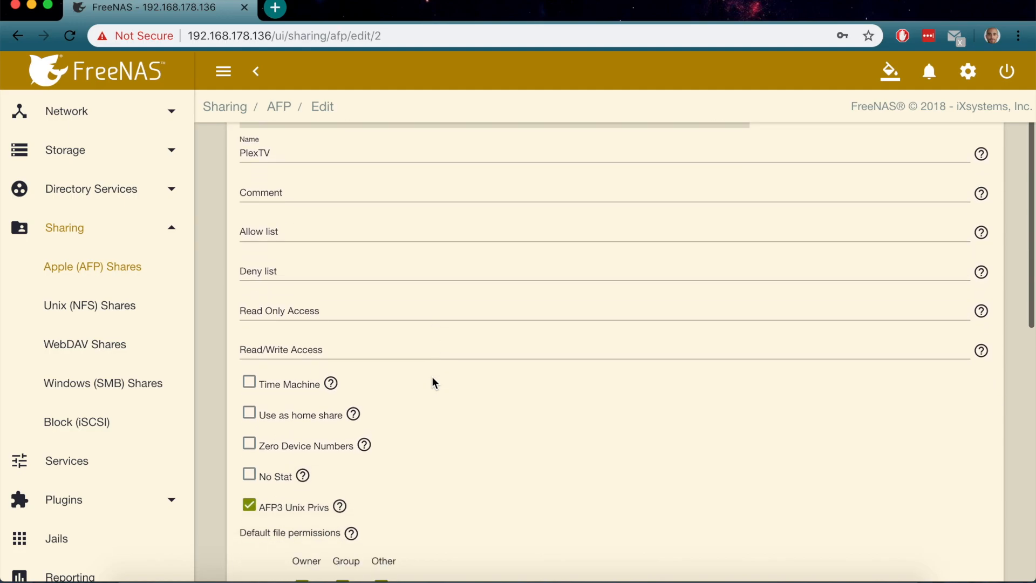
pyautogui.scroll(-3, 432, 377)
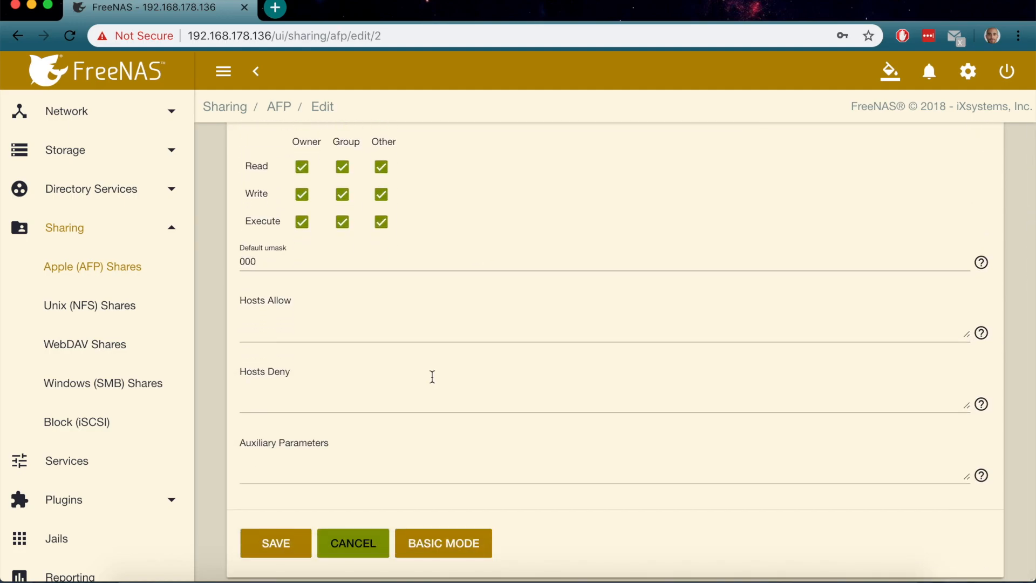
pyautogui.scroll(5, 433, 377)
pyautogui.scroll(2, 432, 376)
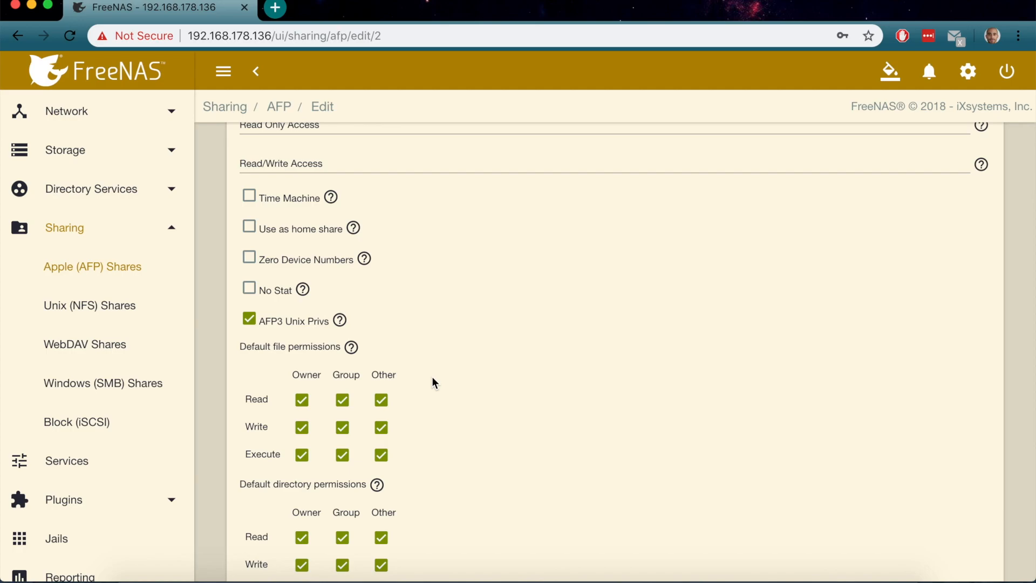
pyautogui.scroll(4, 432, 377)
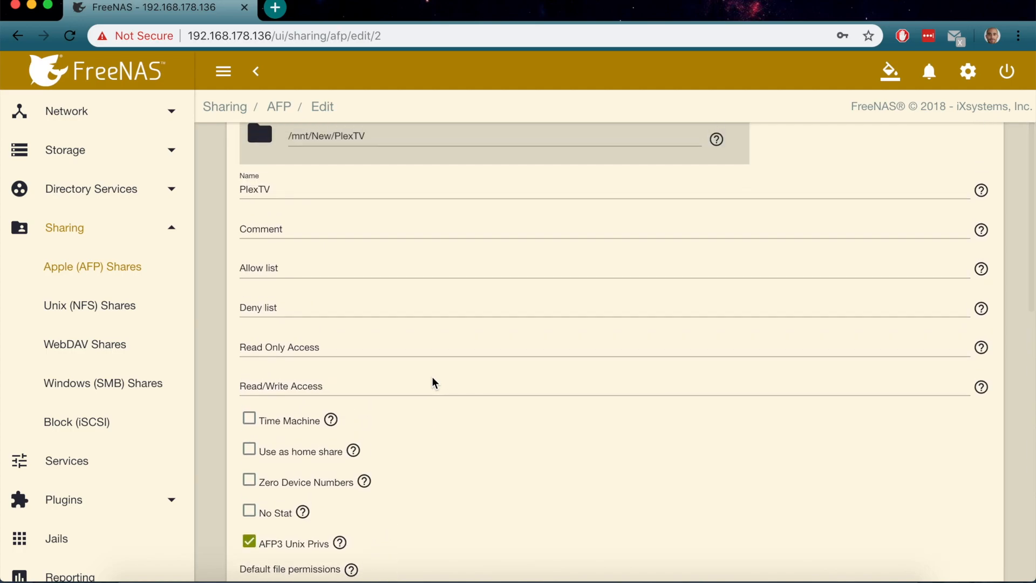
pyautogui.scroll(1, 432, 376)
pyautogui.scroll(-10, 433, 380)
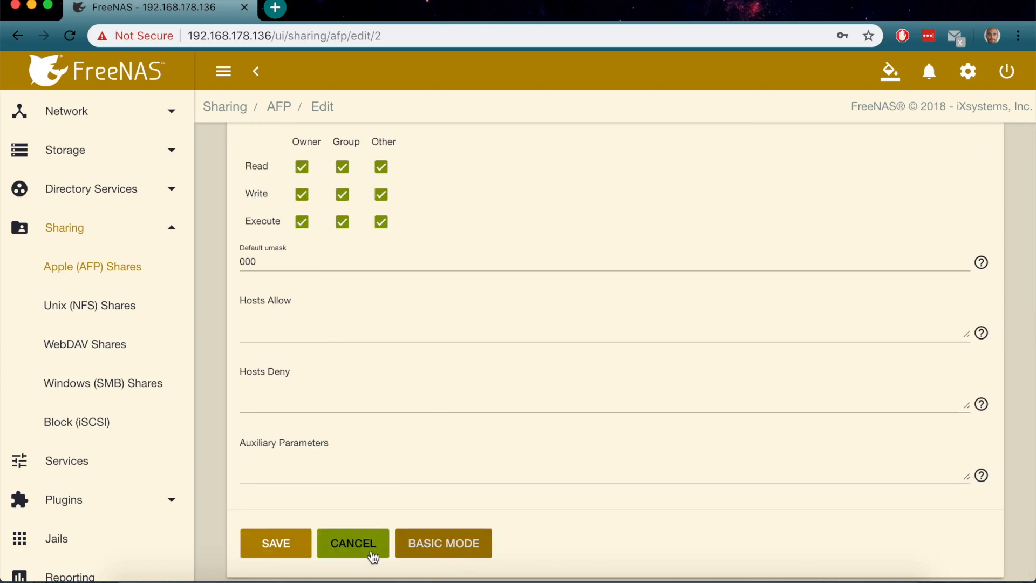
pyautogui.click(263, 544)
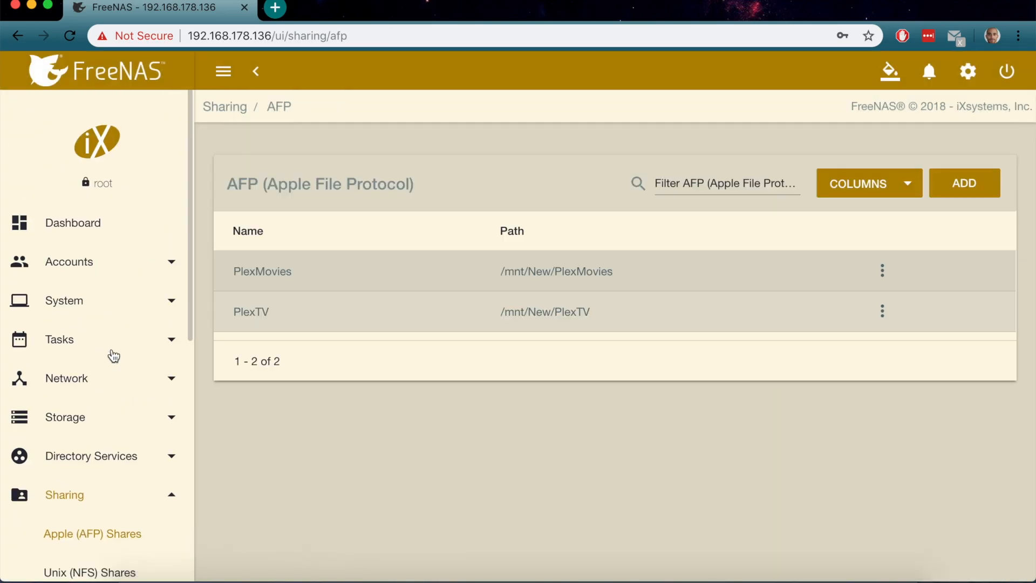
# Expand and collapse the Accounts and System menus, then open Storage > Pools
pyautogui.click(170, 265)
pyautogui.click(170, 265)
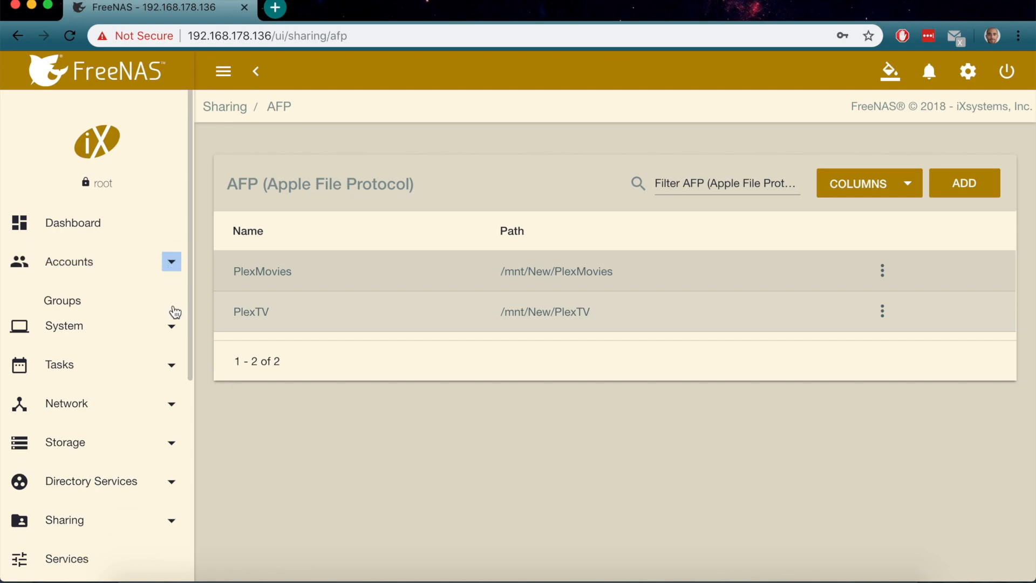
pyautogui.click(171, 305)
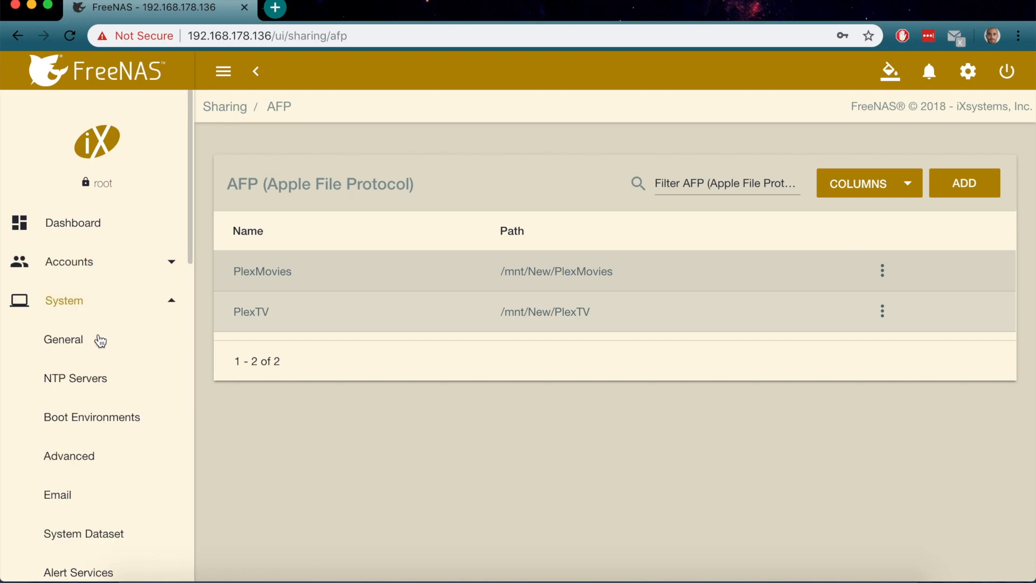
pyautogui.click(169, 305)
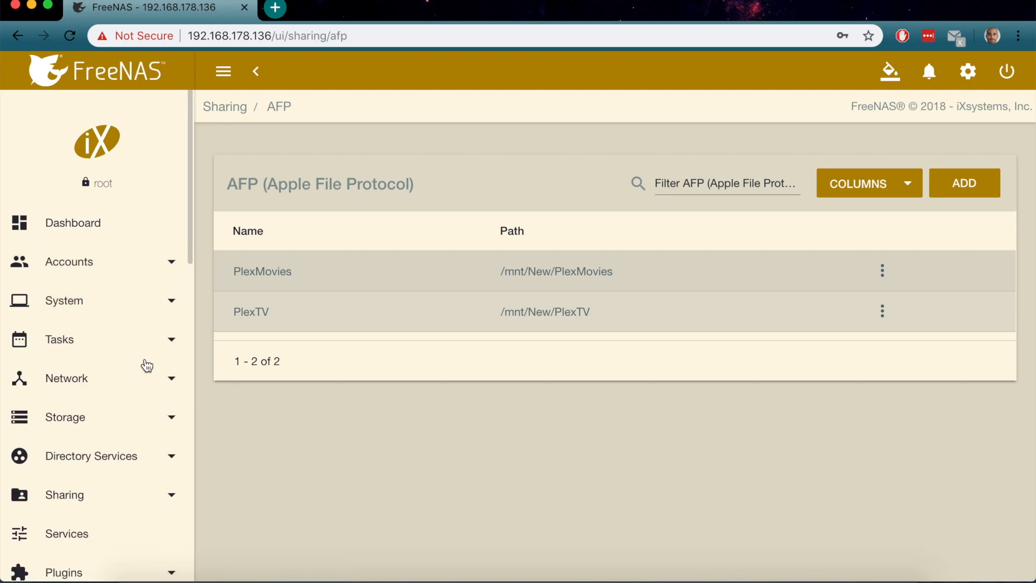
pyautogui.click(81, 435)
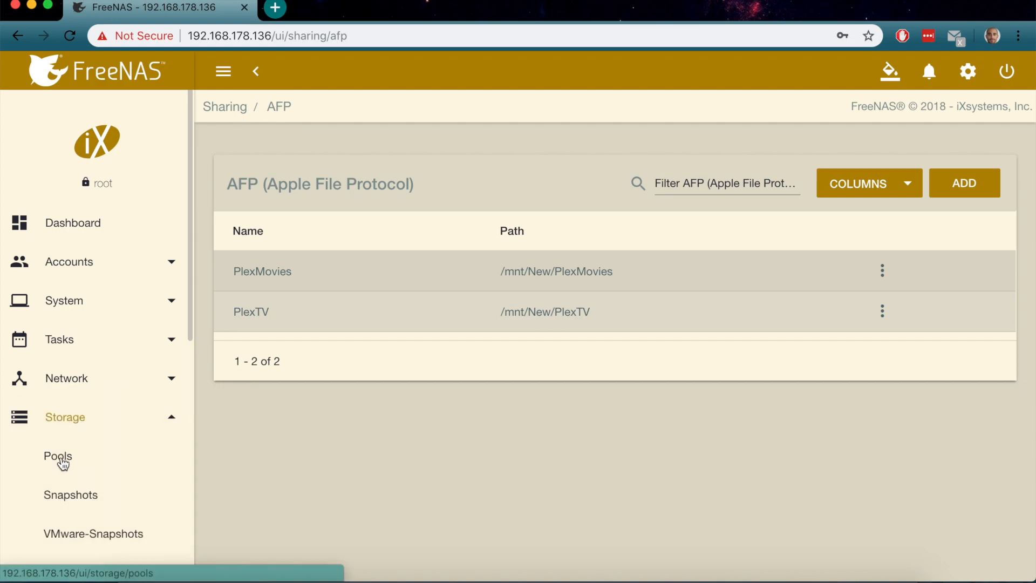
pyautogui.click(60, 459)
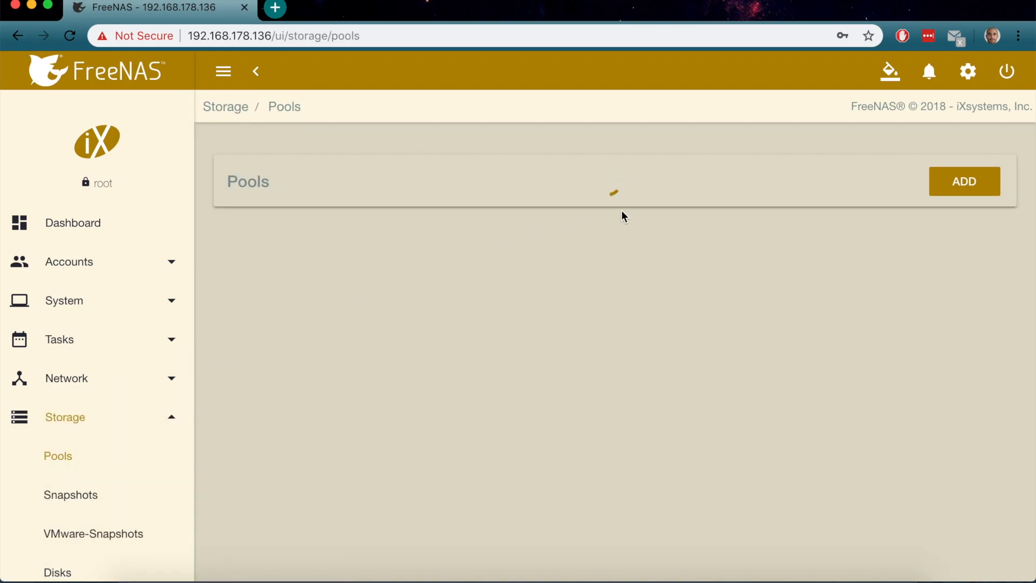
# Open the Edit Permissions page for the PlexTV dataset in the New pool
pyautogui.click(245, 342)
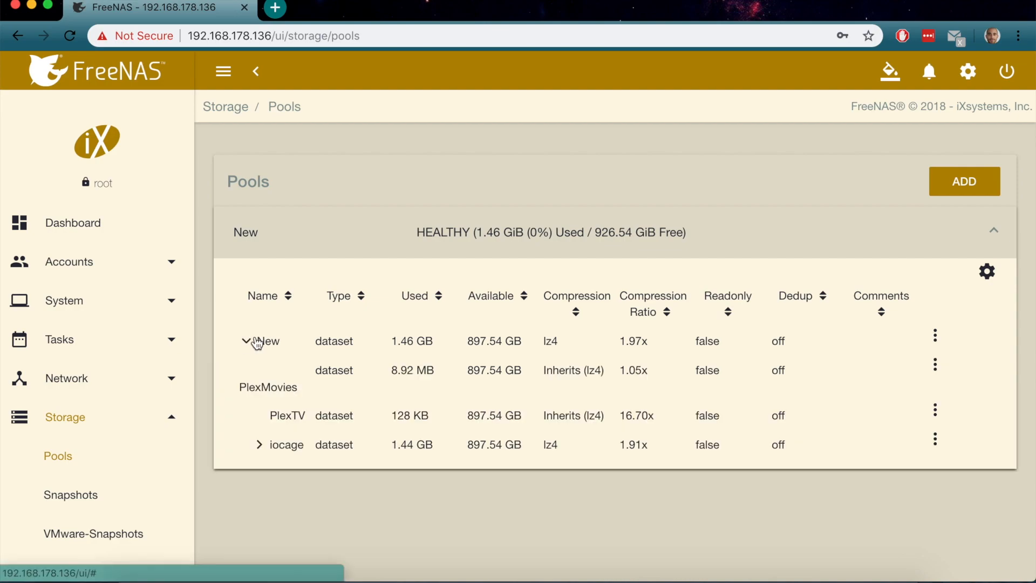
pyautogui.click(937, 413)
pyautogui.click(889, 341)
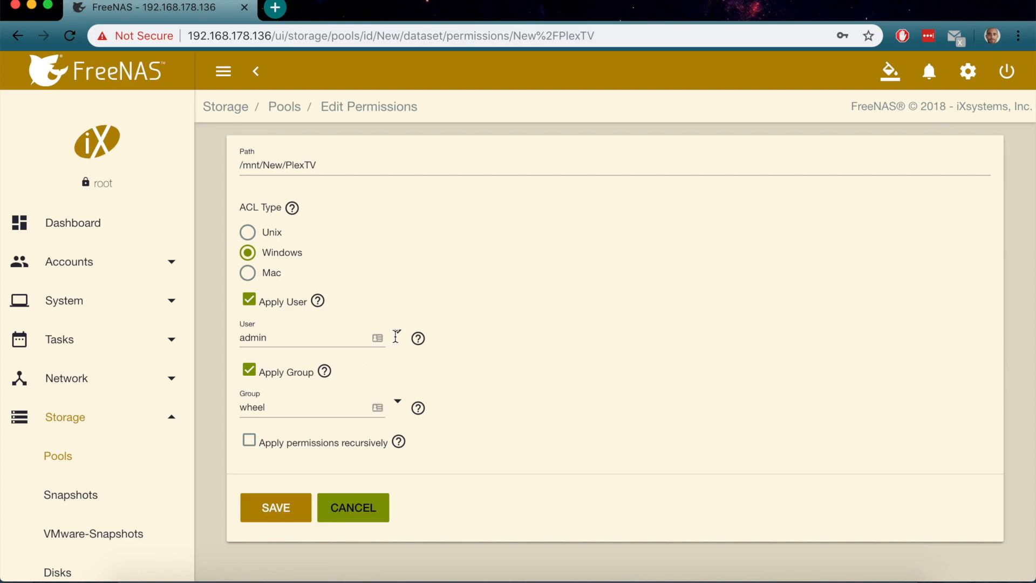
# Make admin the PlexTV owner, apply recursively, accept the warning and save
pyautogui.click(396, 334)
pyautogui.click(423, 351)
pyautogui.click(247, 442)
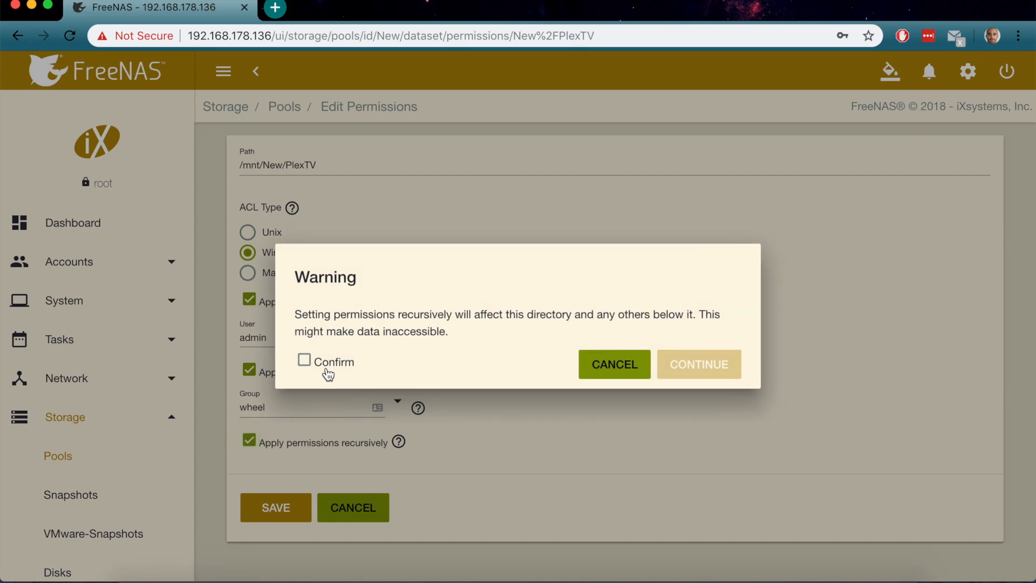
pyautogui.click(327, 371)
pyautogui.click(678, 372)
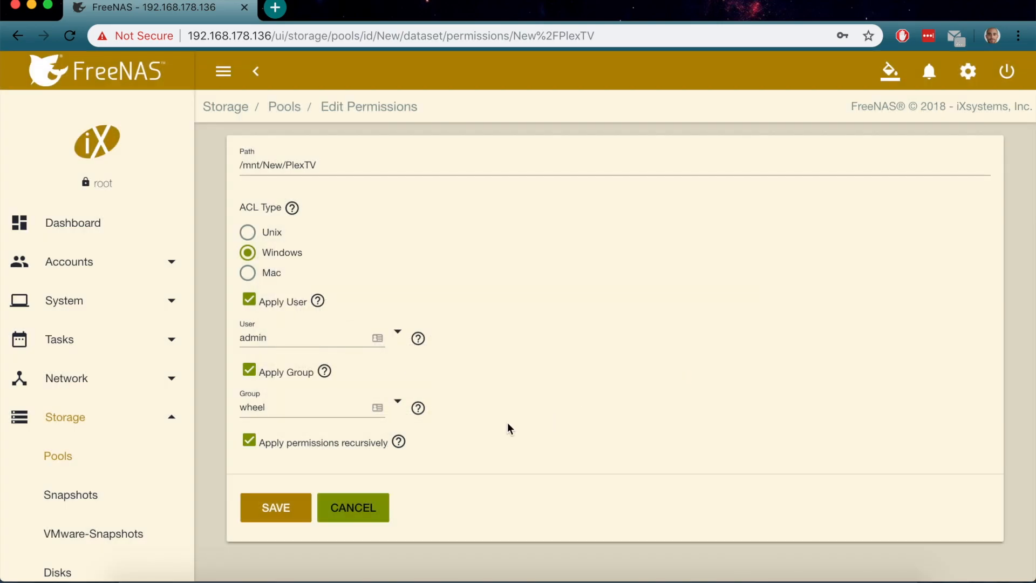
pyautogui.click(276, 510)
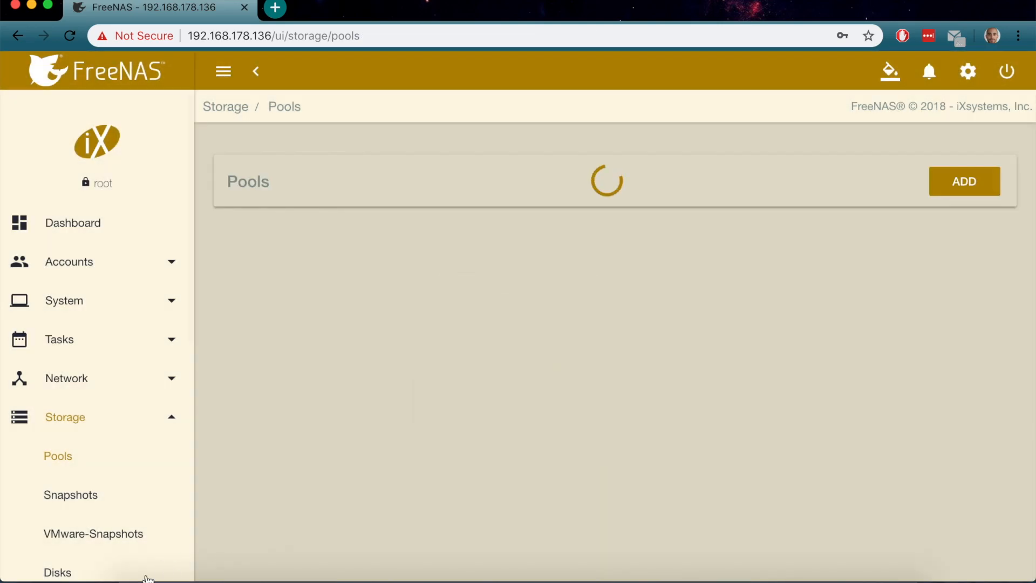
# Paste the copied South Park episode into the PlexTV share in Finder
pyautogui.click(123, 571)
pyautogui.rightClick(478, 341)
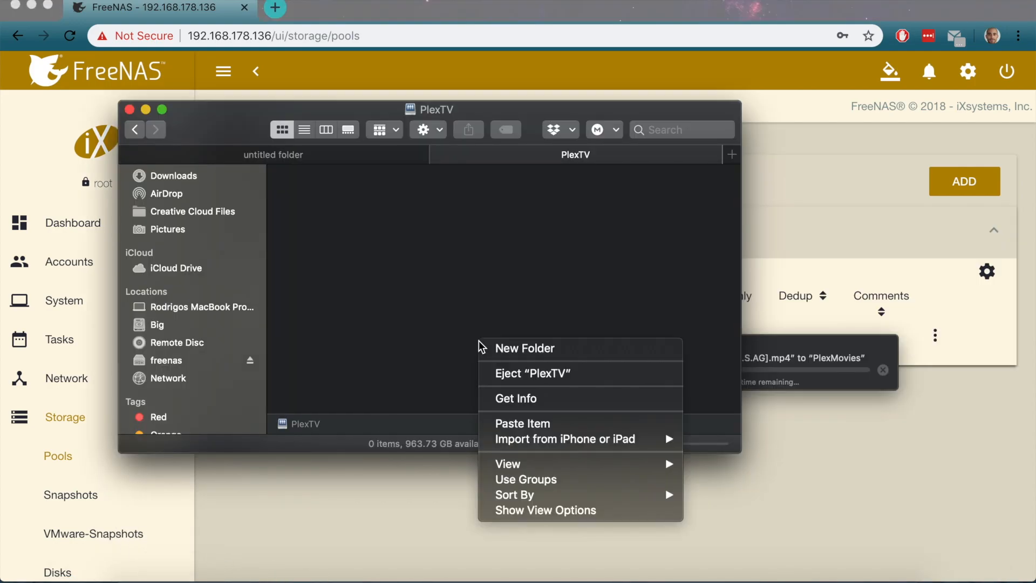
pyautogui.click(517, 424)
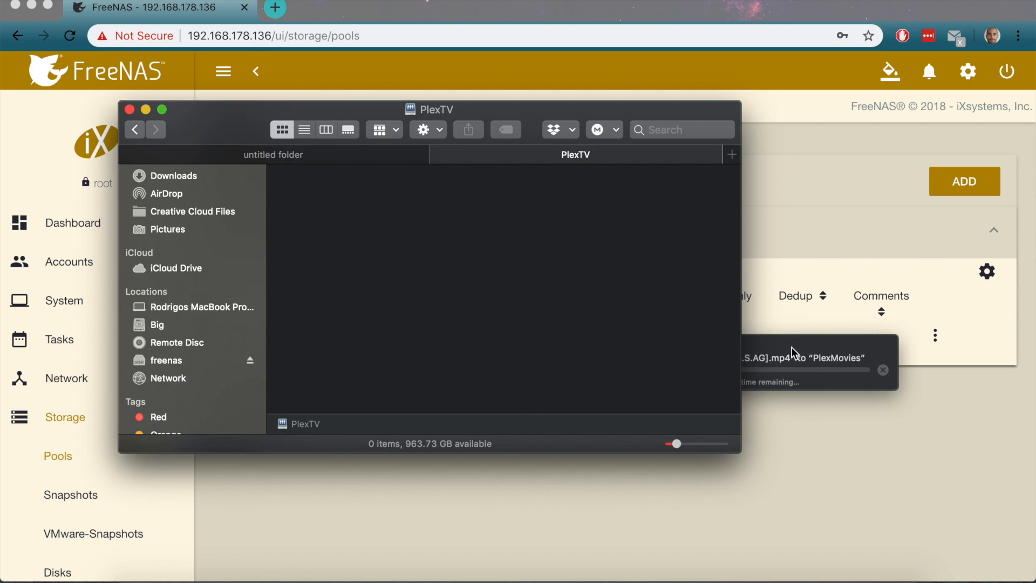
# Move the copy progress window aside and return to the FreeNAS Pools page
pyautogui.click(785, 362)
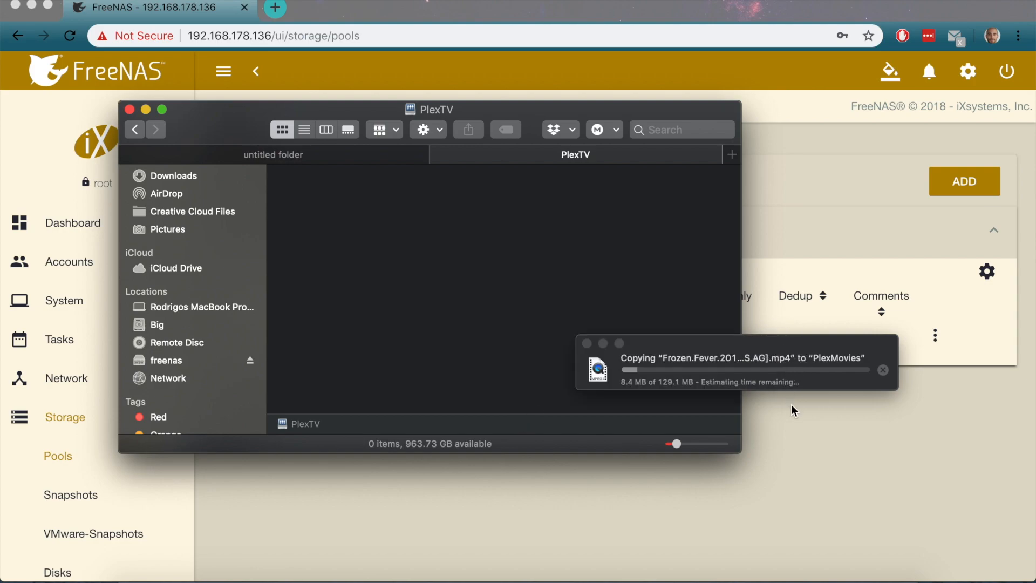
pyautogui.click(726, 344)
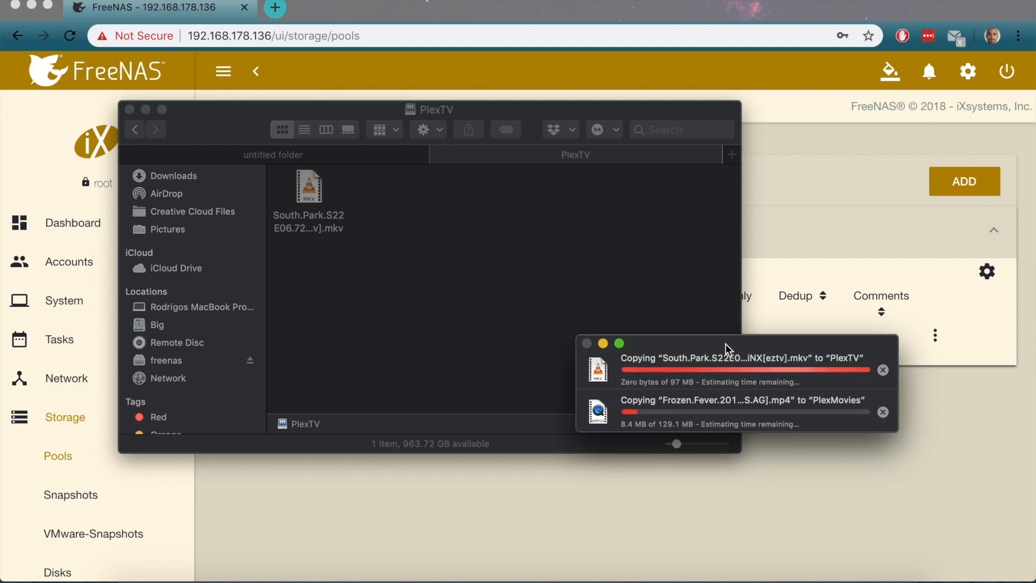
pyautogui.moveTo(725, 344); pyautogui.dragTo(724, 418)
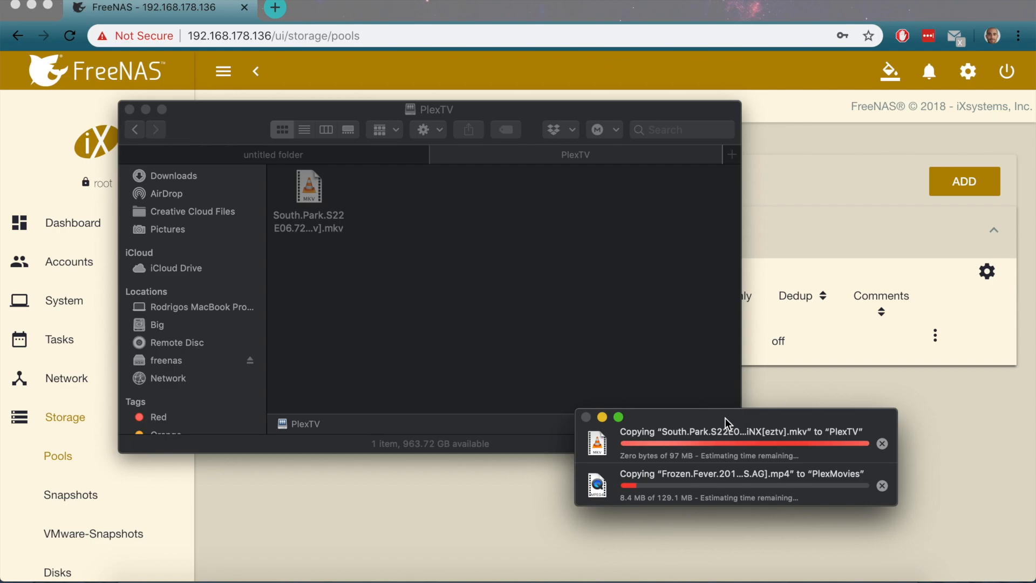
pyautogui.click(532, 323)
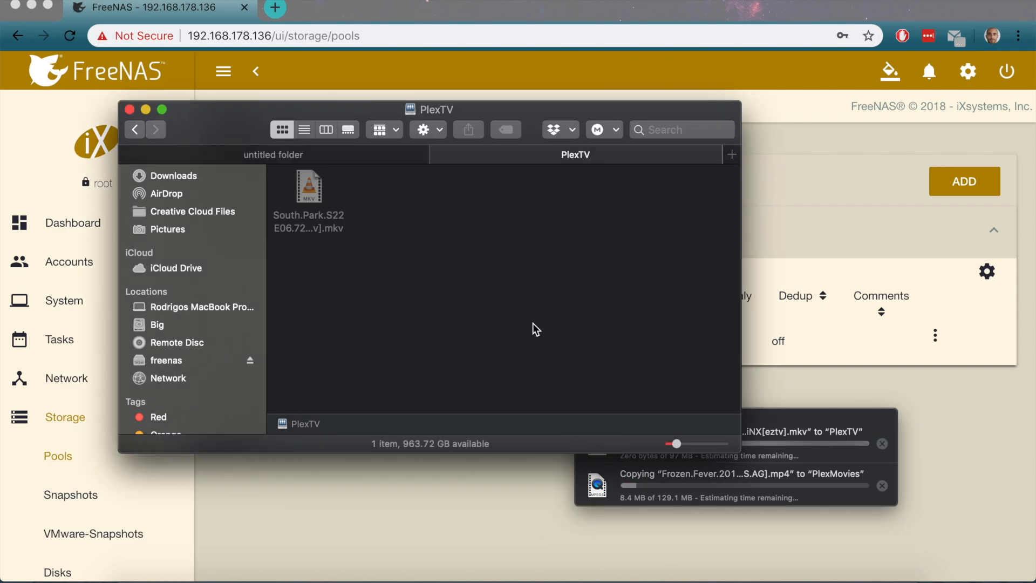
pyautogui.click(435, 490)
pyautogui.scroll(-5, 148, 475)
pyautogui.scroll(-5, 149, 475)
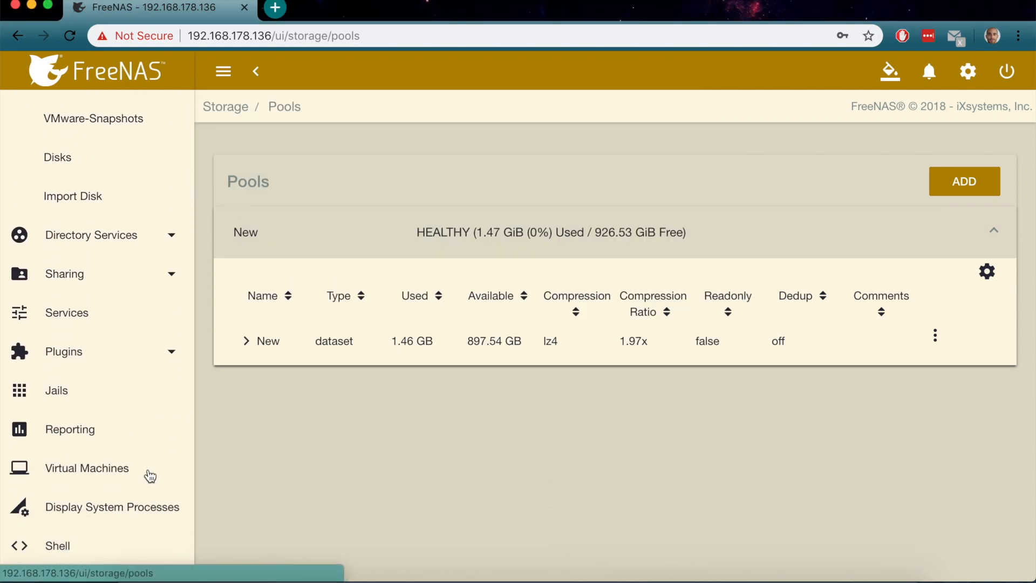
# Stop the plex plugin jail from Plugins > Installed, then check the Finder copy
pyautogui.click(86, 305)
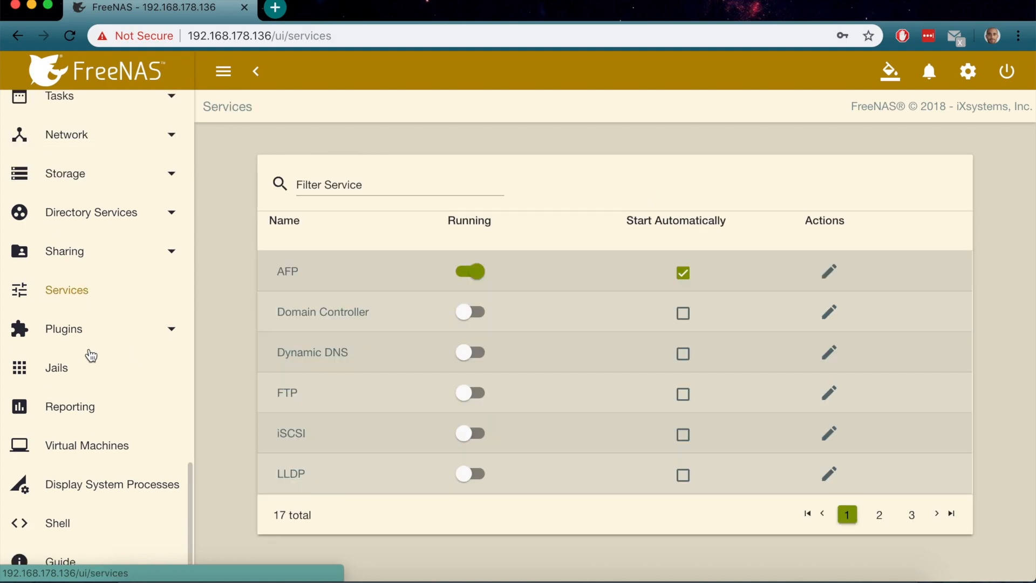
pyautogui.click(90, 366)
pyautogui.click(76, 326)
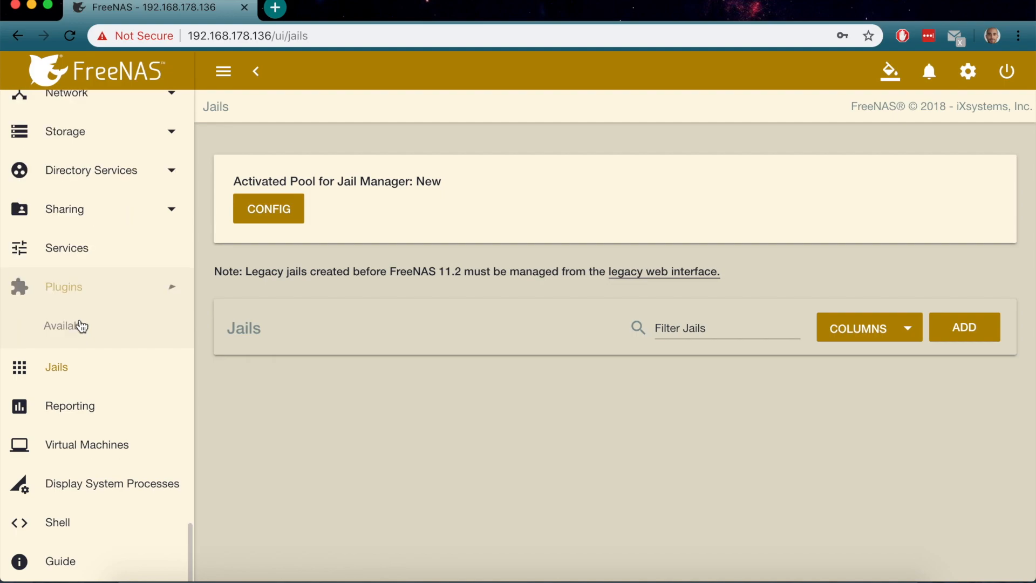
pyautogui.click(81, 356)
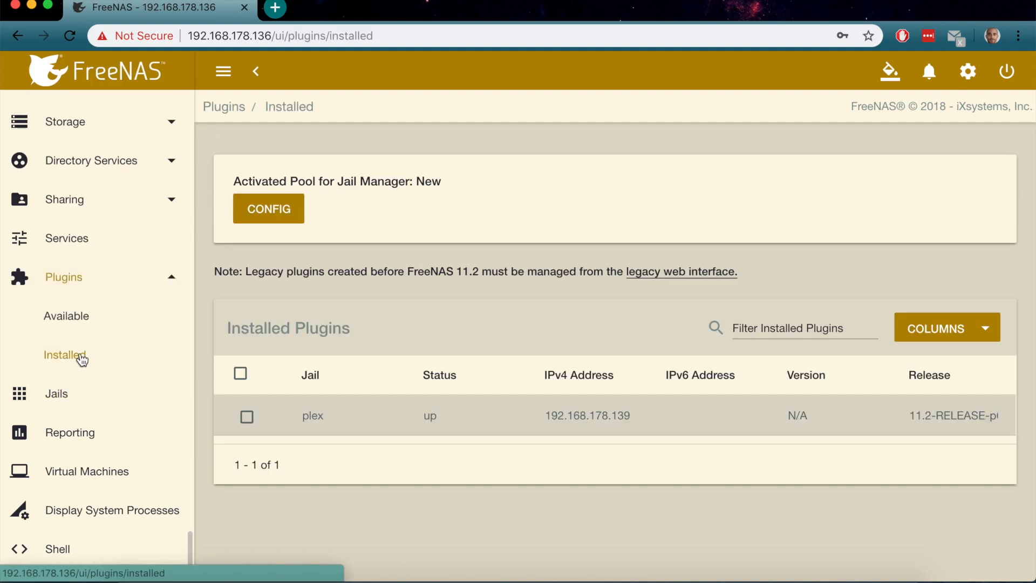
pyautogui.hscroll(3, 755, 426)
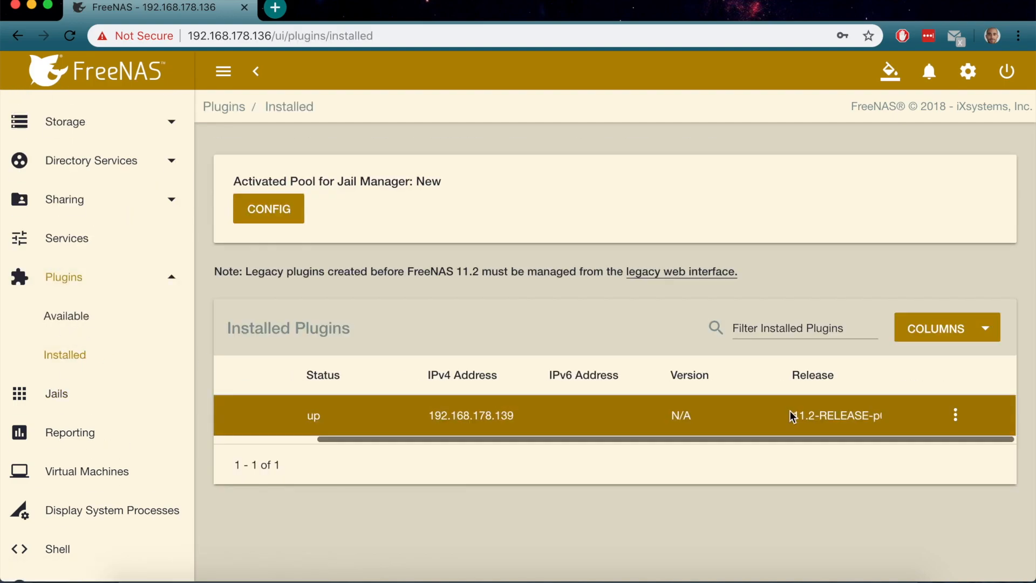
pyautogui.click(960, 418)
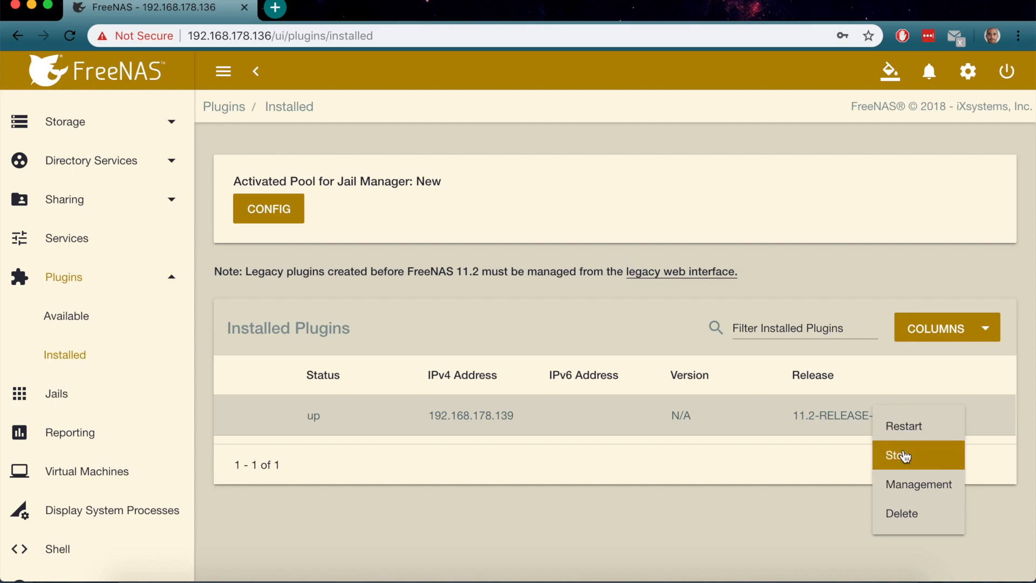
pyautogui.click(905, 456)
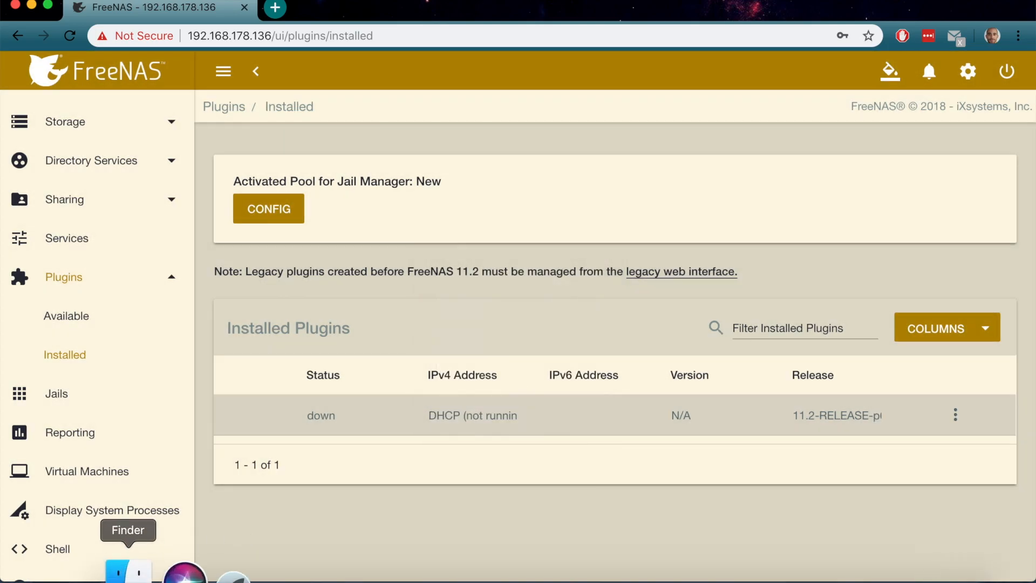
pyautogui.click(139, 573)
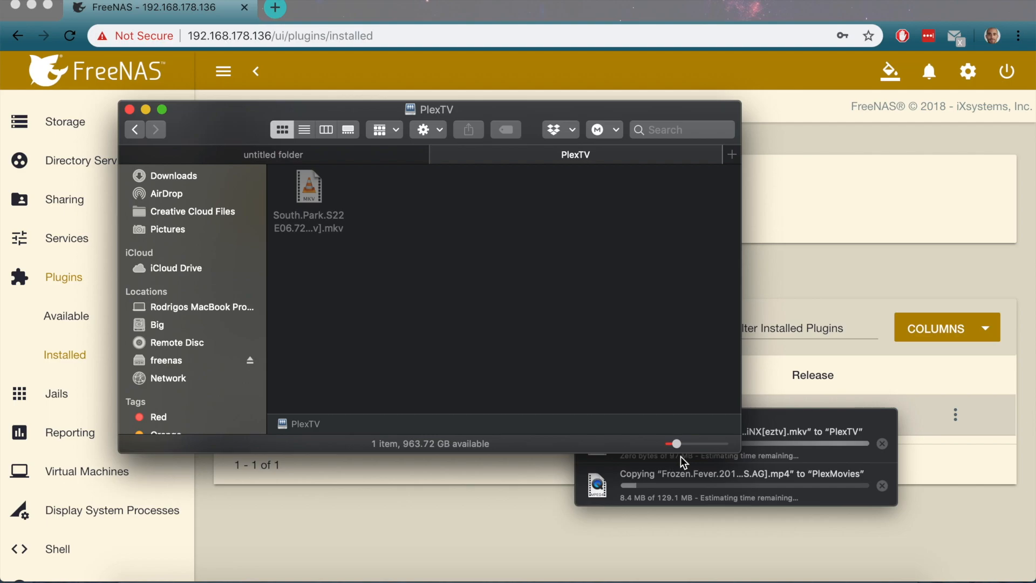
# Verify the Frozen Fever .mp4 finished copying into PlexMovies, then go back to the freenas share
pyautogui.click(805, 430)
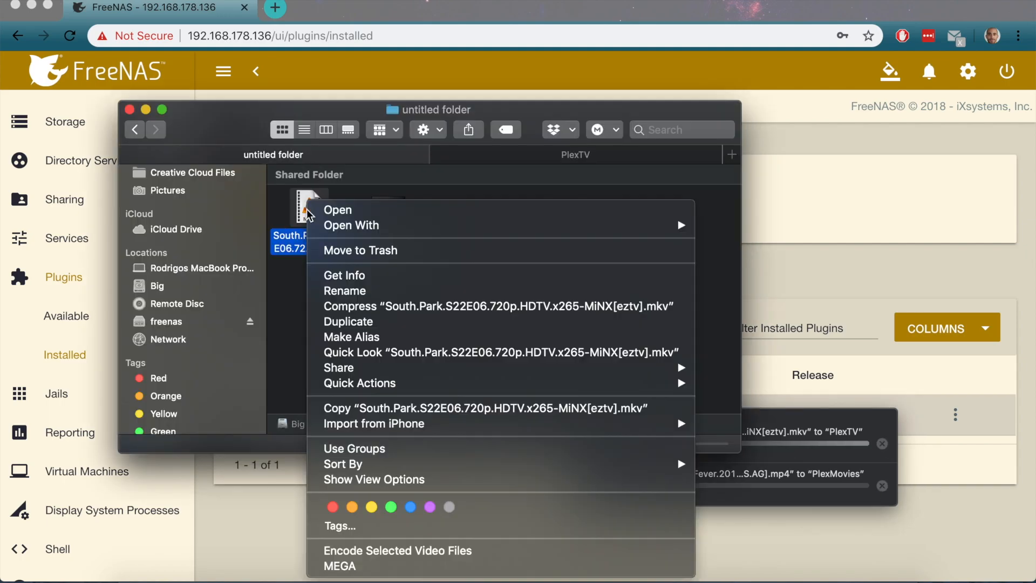
pyautogui.press('Escape')
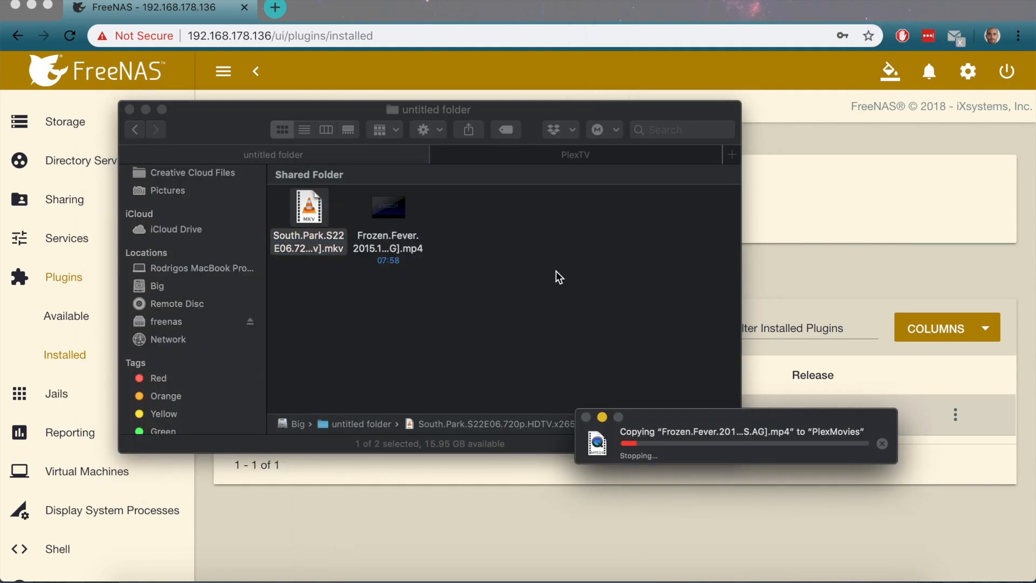
pyautogui.click(376, 211)
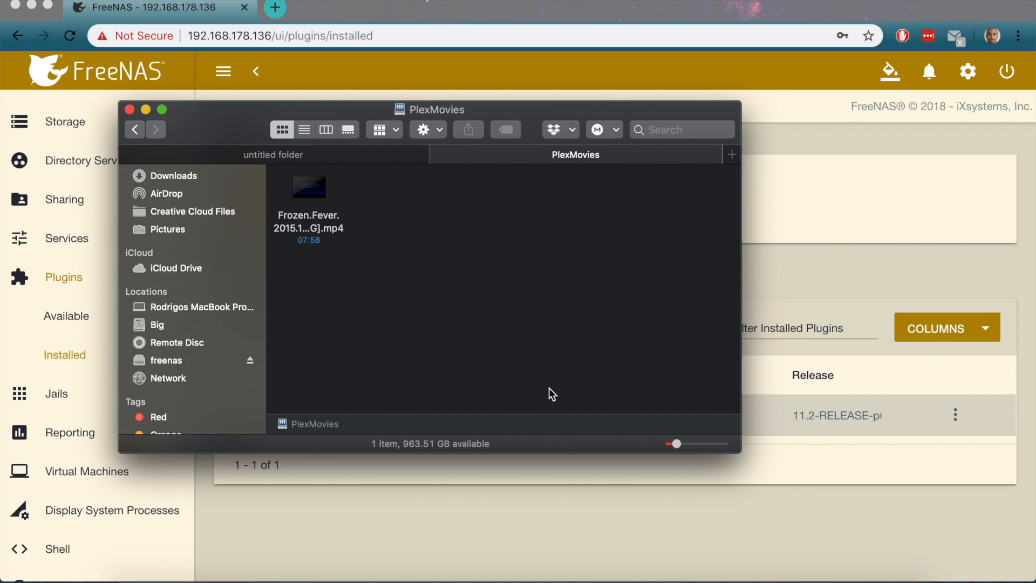
pyautogui.click(139, 130)
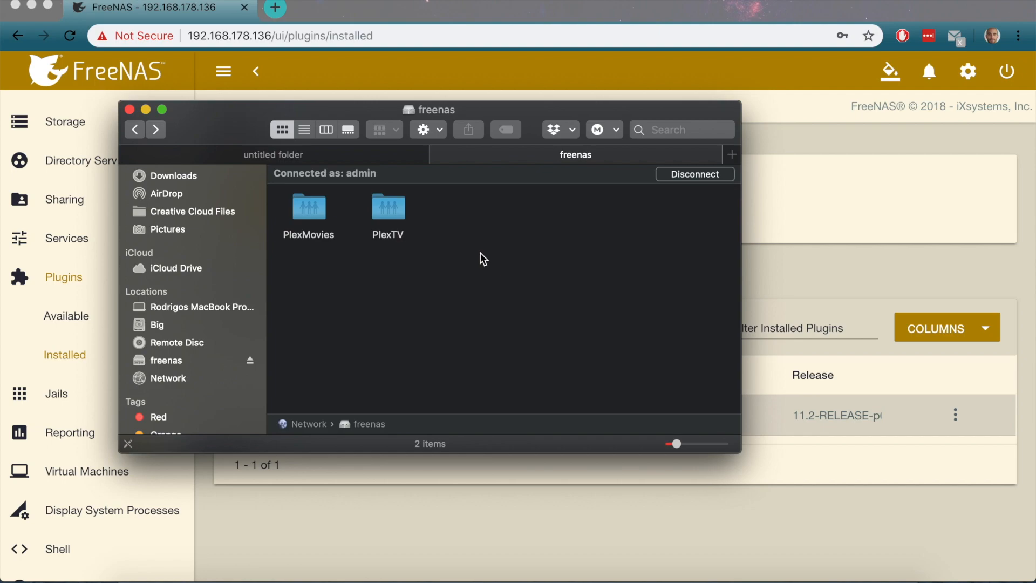
# Start the plex plugin jail again and open its Management page at 192.168.178.139:32400
pyautogui.click(818, 270)
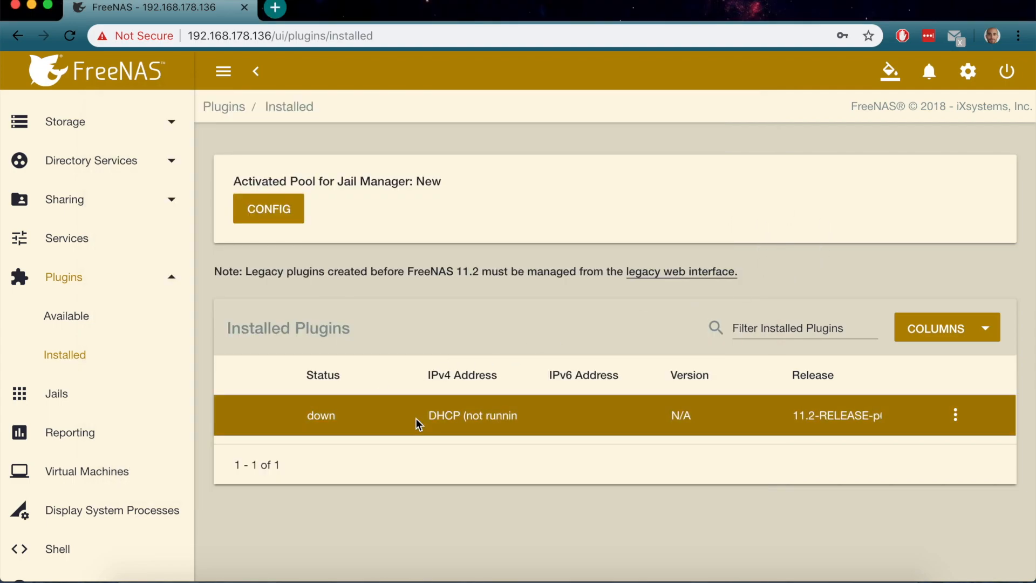
pyautogui.click(955, 414)
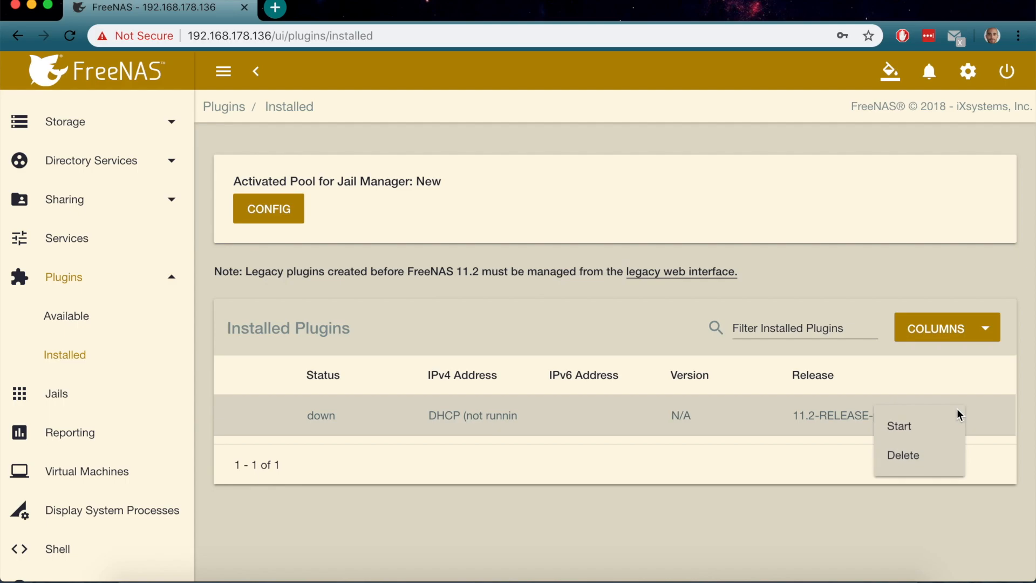
pyautogui.click(917, 422)
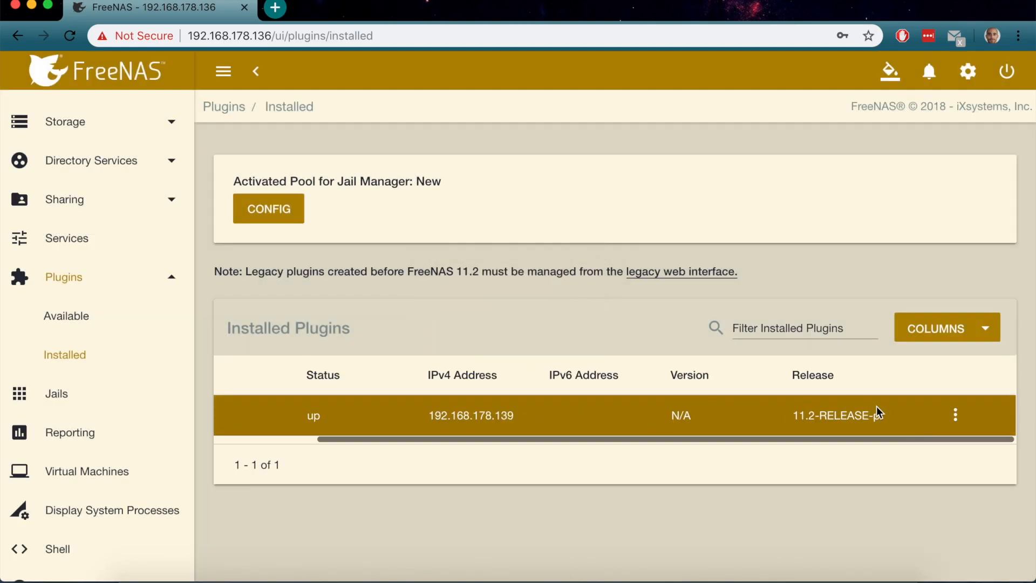
pyautogui.click(955, 420)
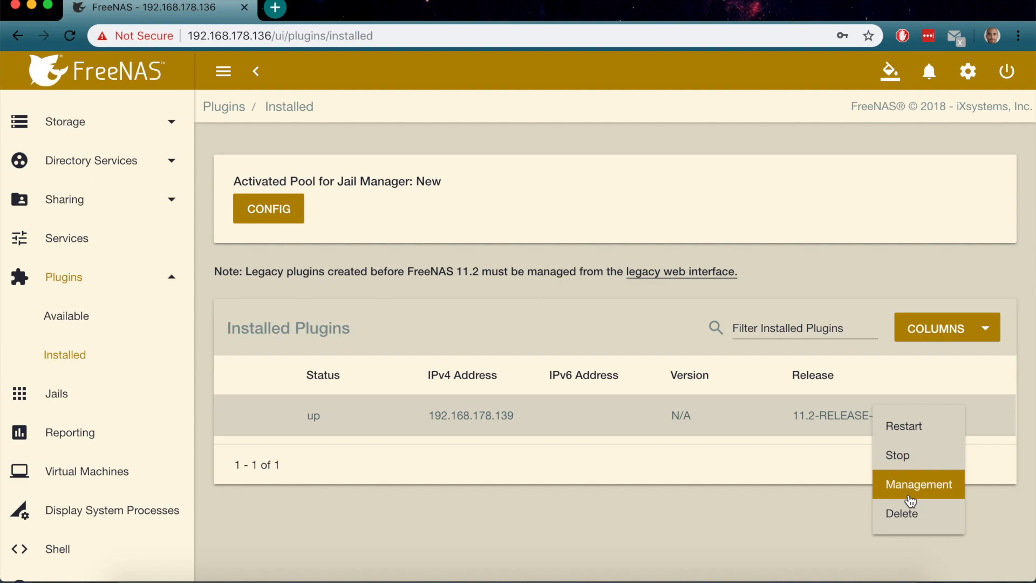
pyautogui.click(911, 494)
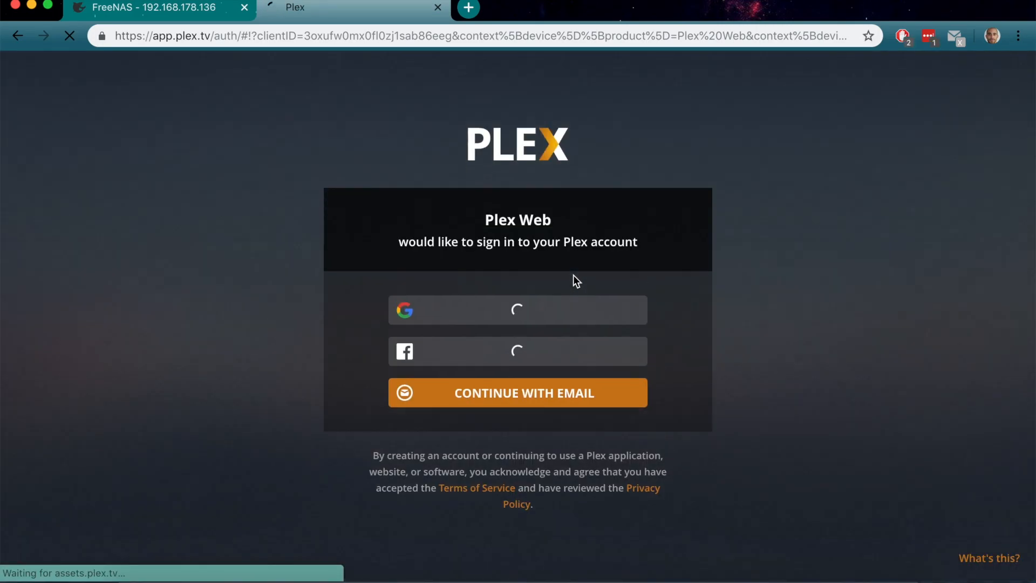
# Sign in to Plex with the account e-mail and password, saving the password in Chrome
pyautogui.click(507, 393)
pyautogui.click(454, 398)
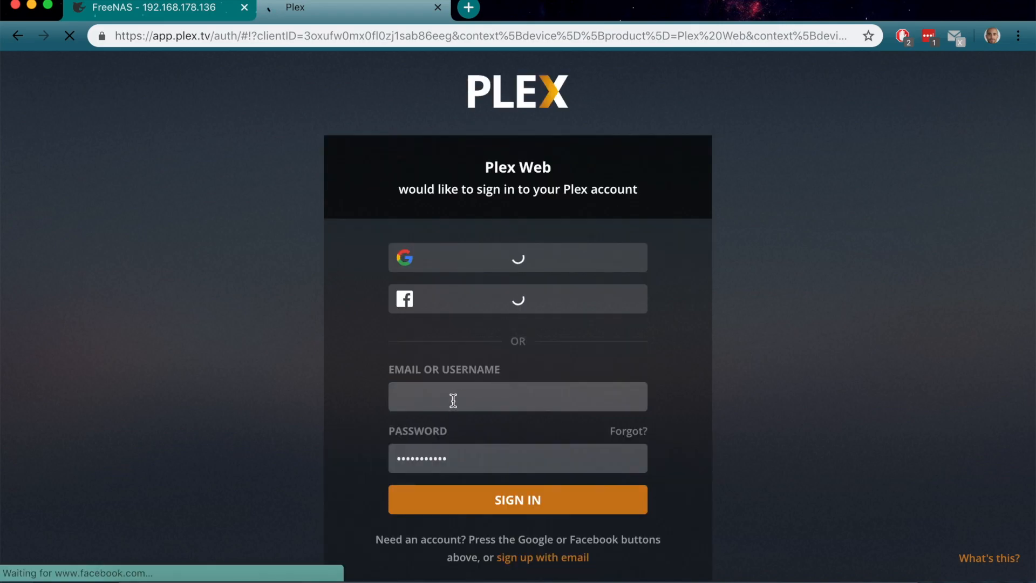
pyautogui.write('o')
pyautogui.press('BackSpace')
pyautogui.press('BackSpace')
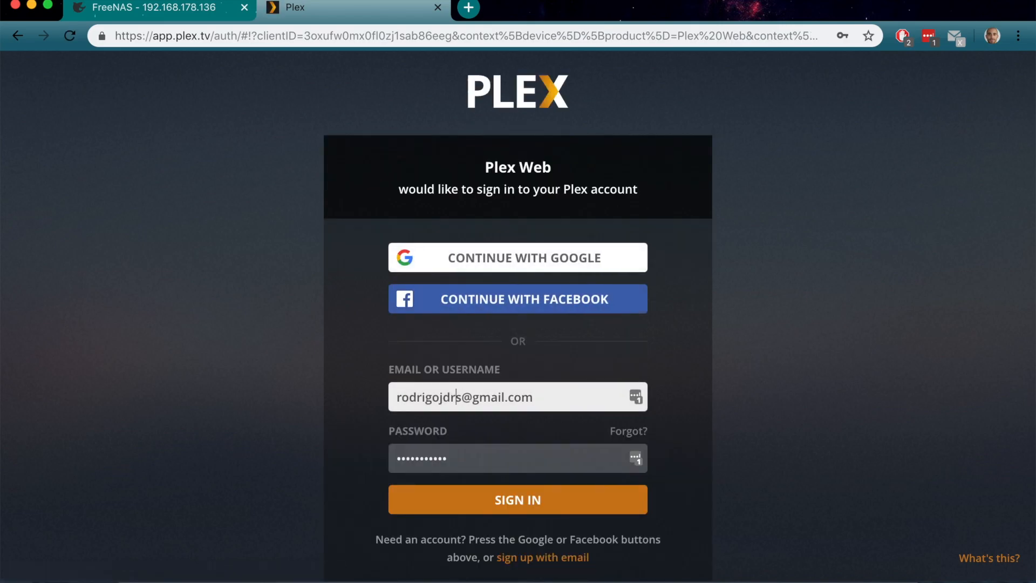
pyautogui.click(480, 510)
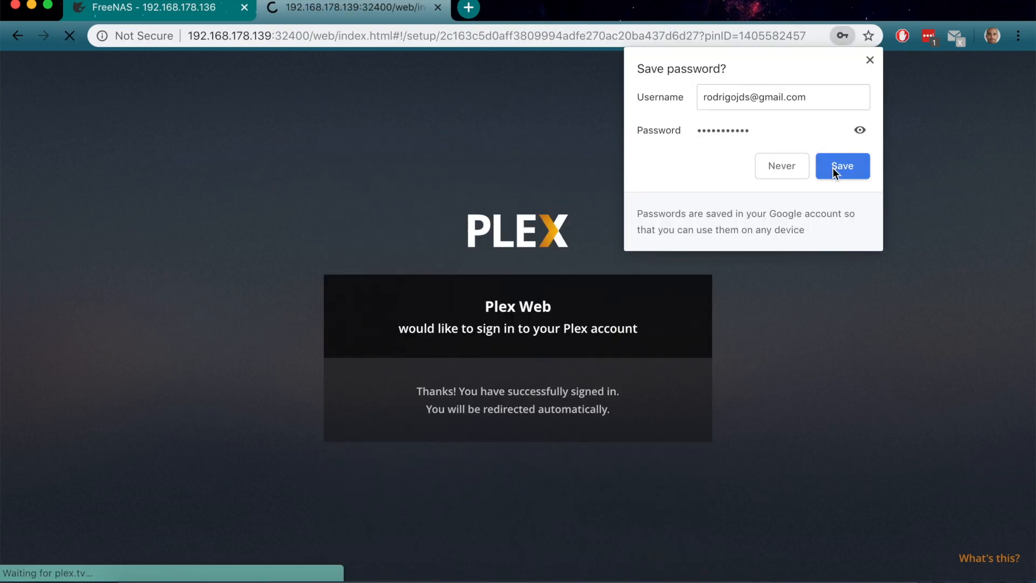
pyautogui.click(836, 166)
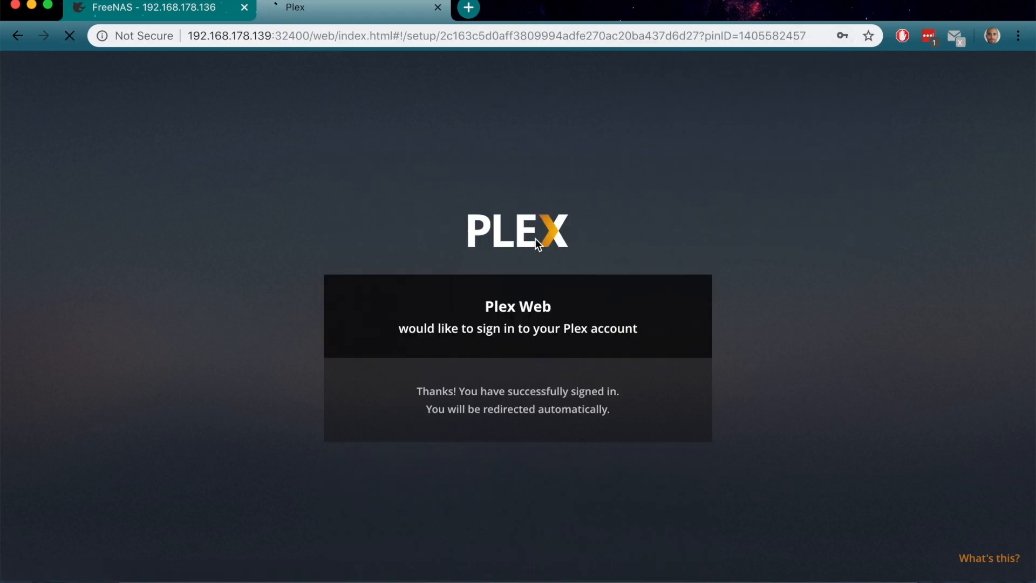
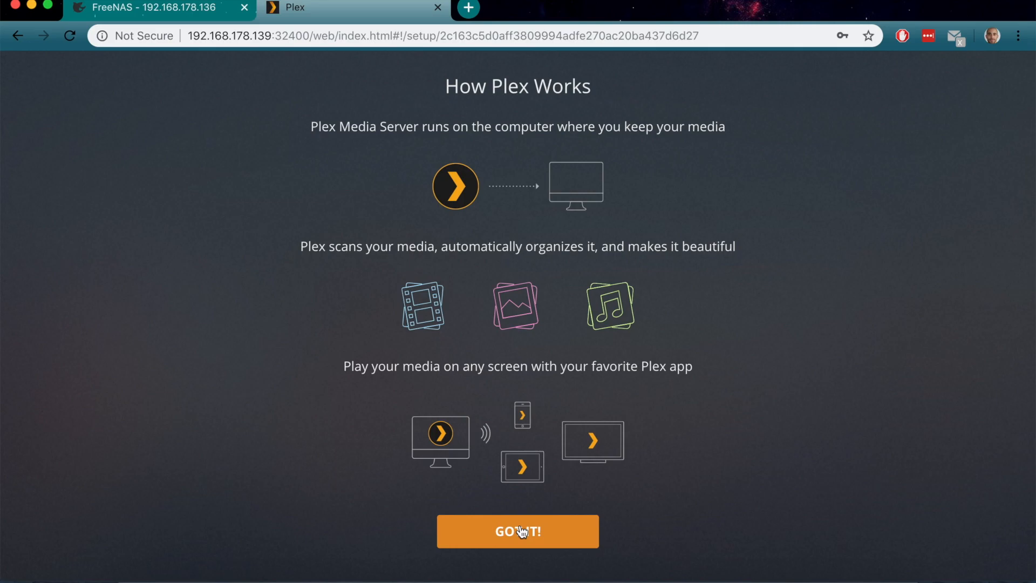
# Dismiss the intro and Plex Pass offer, name the server plexHP, skip libraries, and finish
pyautogui.click(520, 525)
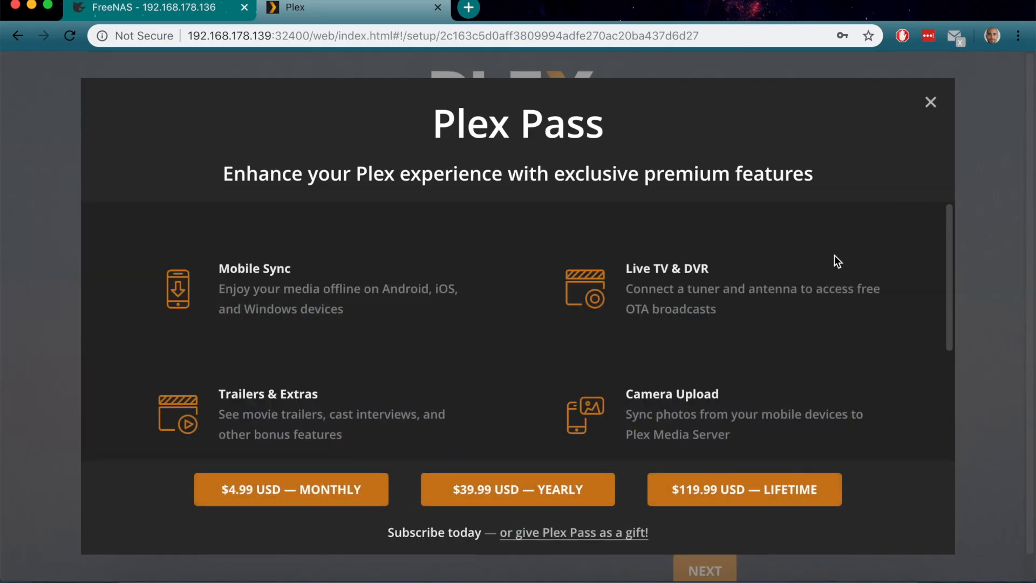
pyautogui.click(930, 102)
pyautogui.click(363, 370)
pyautogui.write('HP')
pyautogui.scroll(-1, 460, 377)
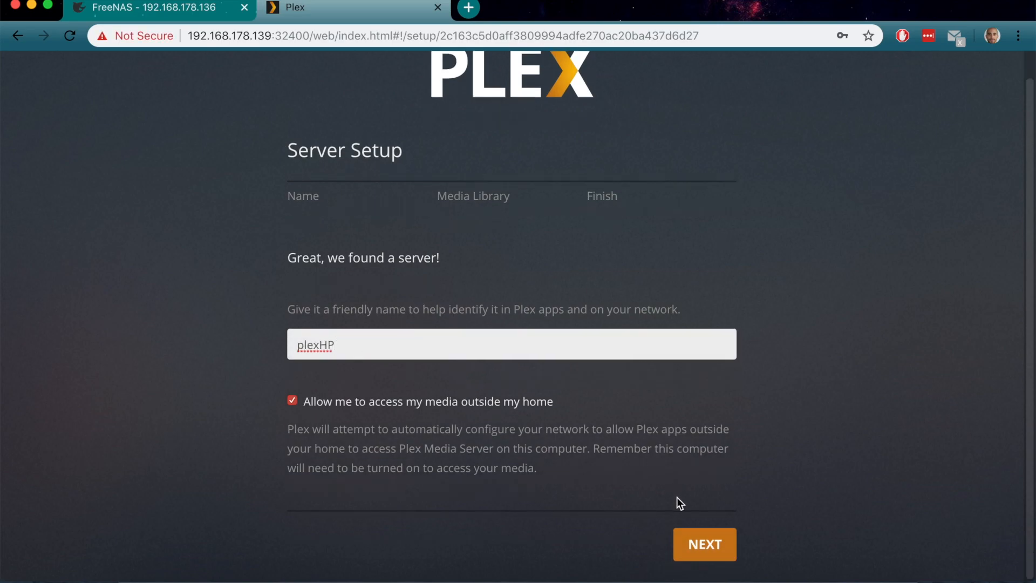
pyautogui.click(693, 547)
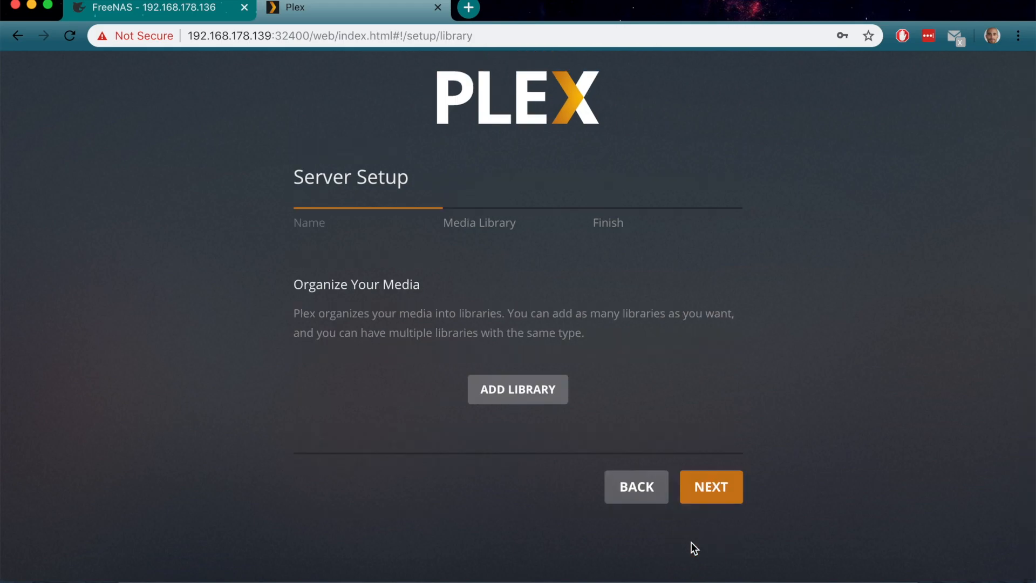
pyautogui.click(717, 487)
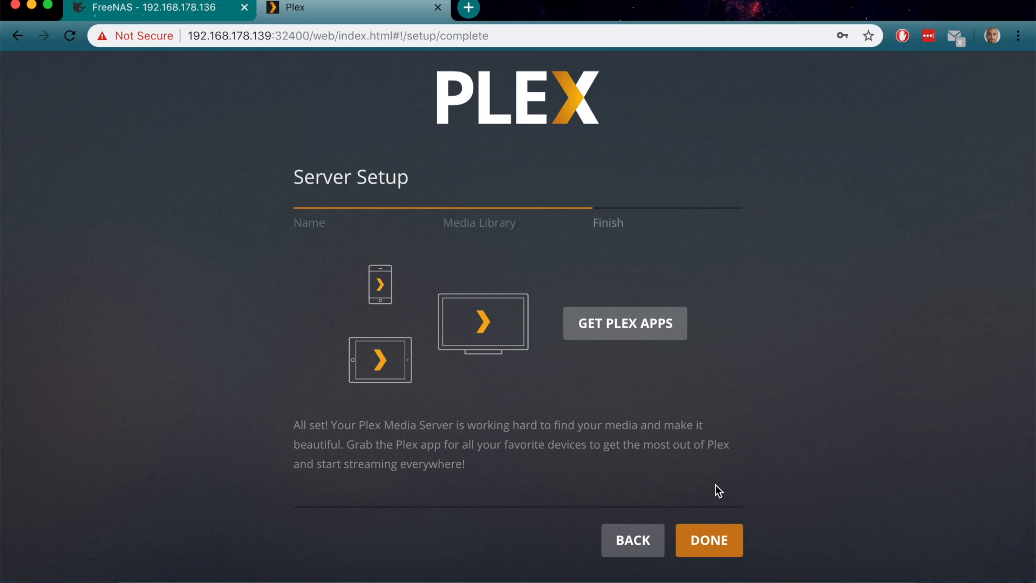
pyautogui.click(714, 546)
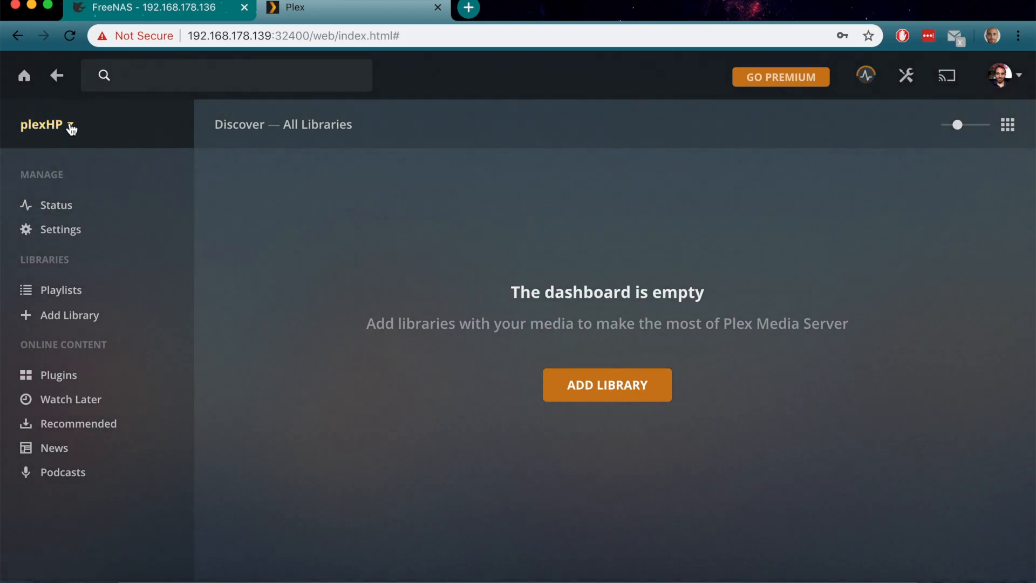
# Review the server list, then start a new library of type Movies
pyautogui.click(71, 126)
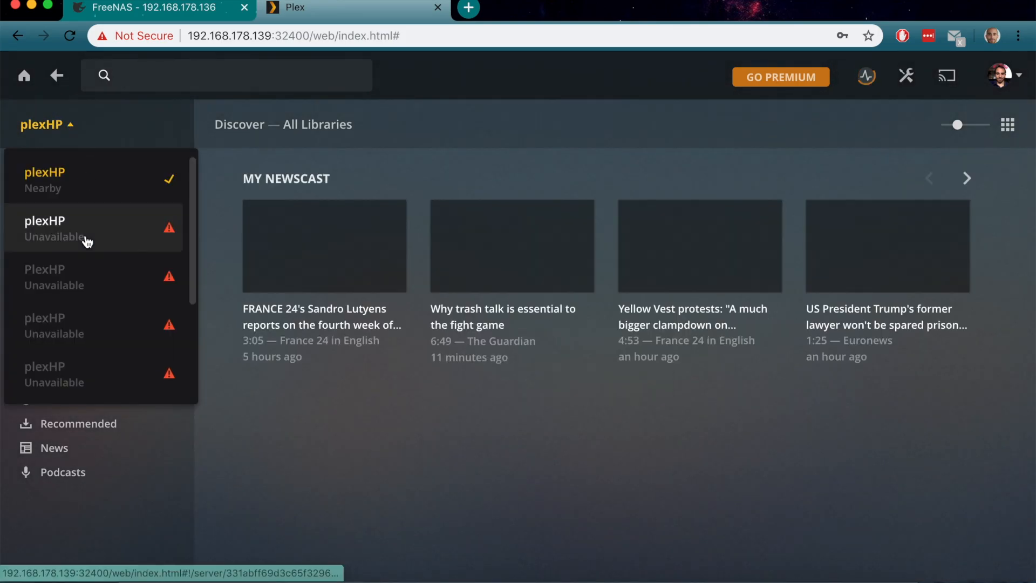
pyautogui.scroll(-3, 99, 260)
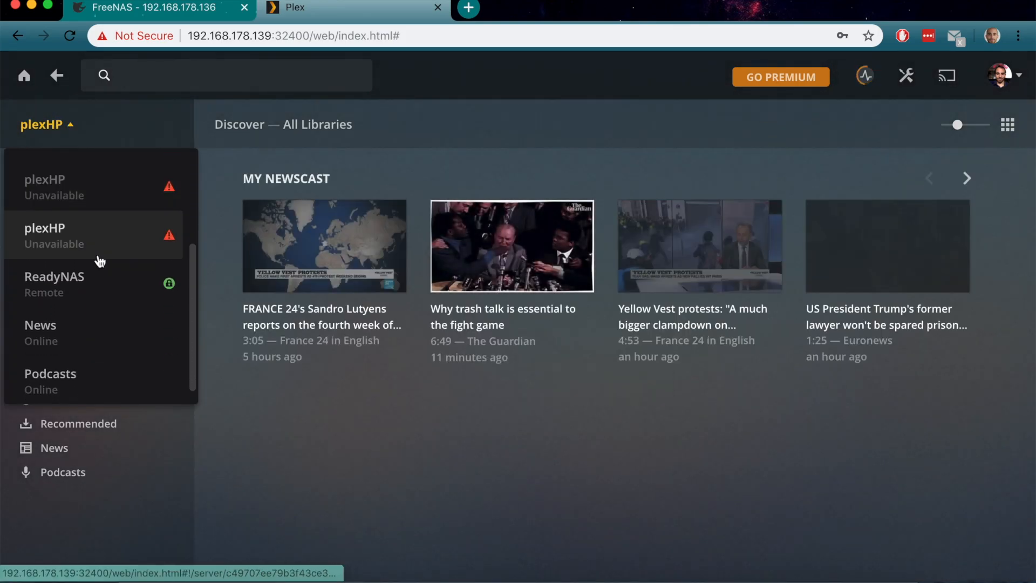
pyautogui.scroll(2, 100, 262)
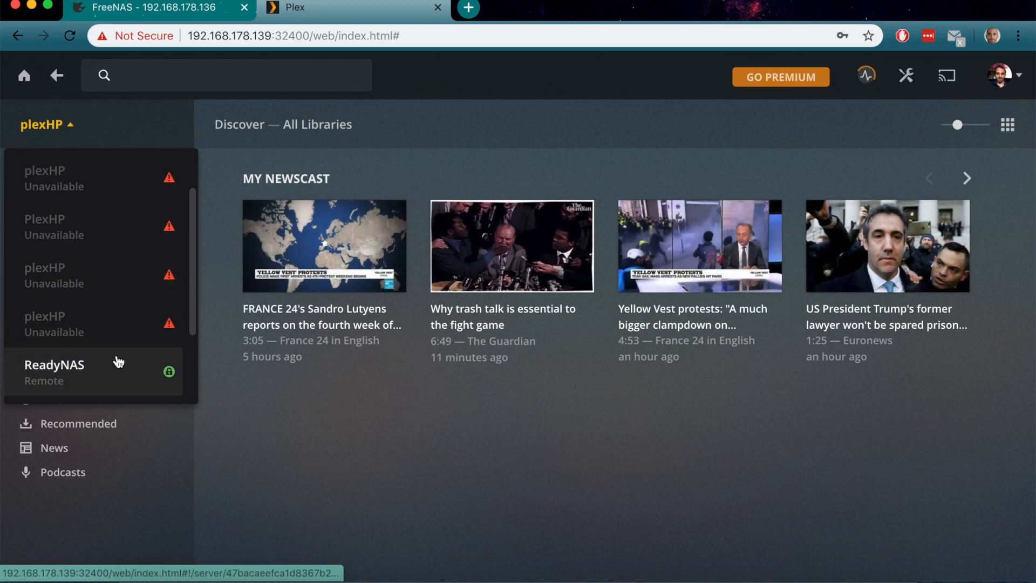
pyautogui.click(282, 432)
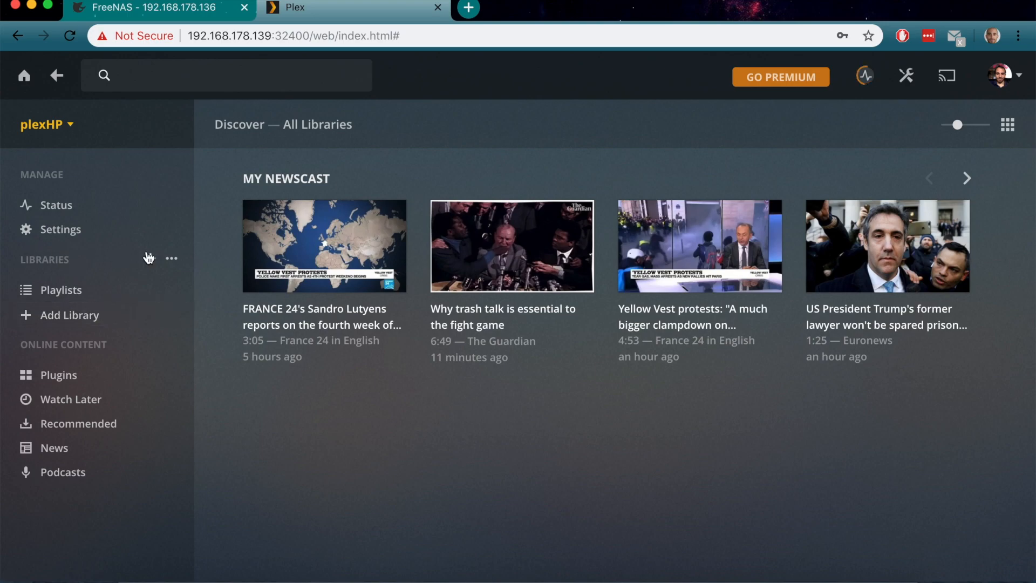
pyautogui.click(151, 260)
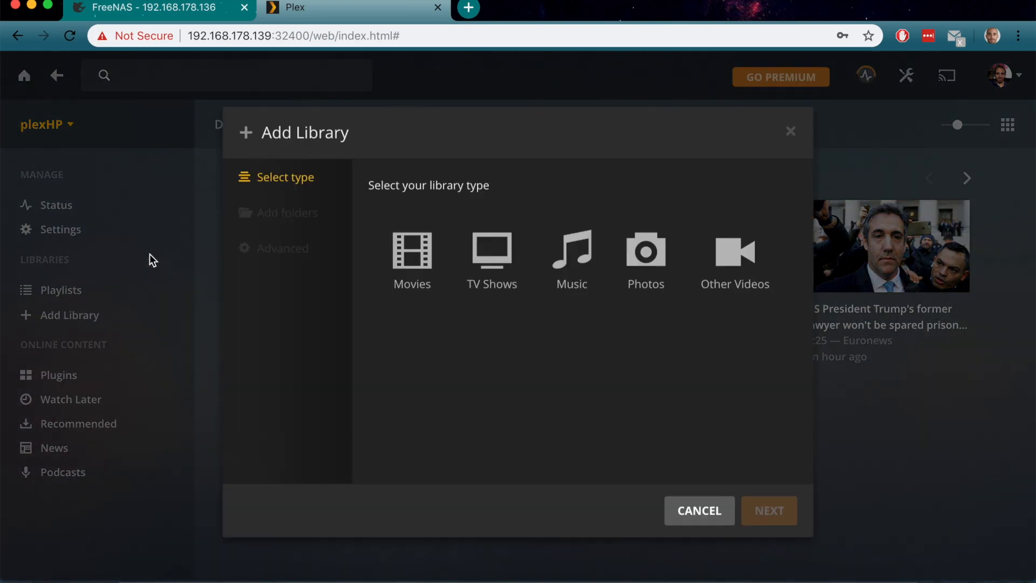
pyautogui.click(387, 268)
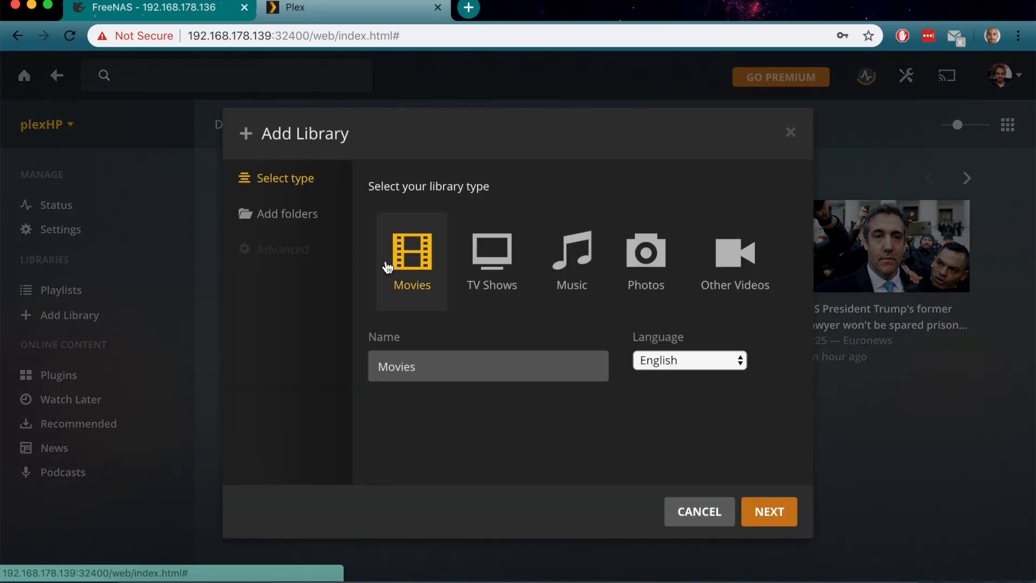
pyautogui.click(300, 215)
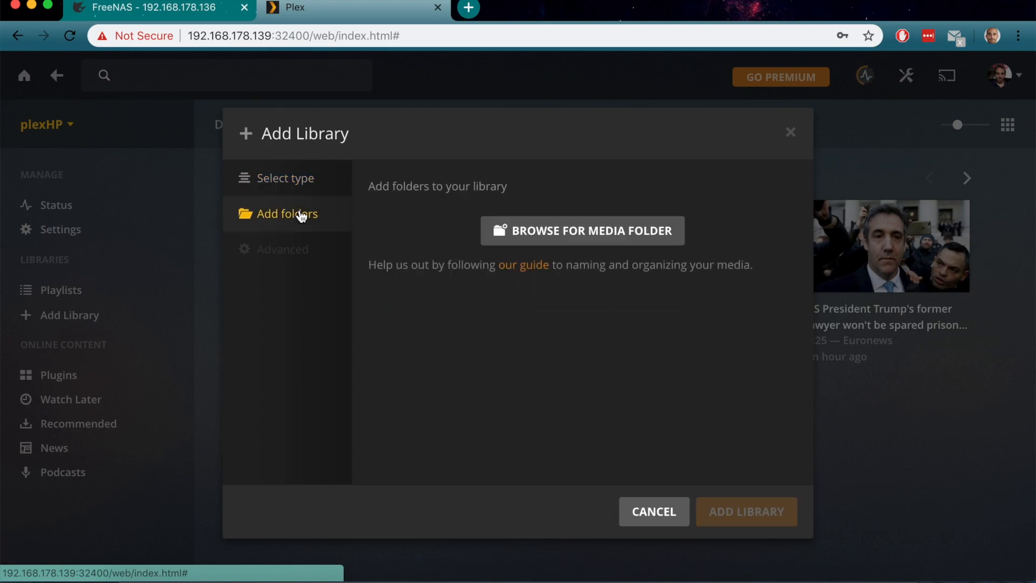
# Browse from / to PlexMovies, add /PlexMovies as its folder, and create the Movies library
pyautogui.click(497, 233)
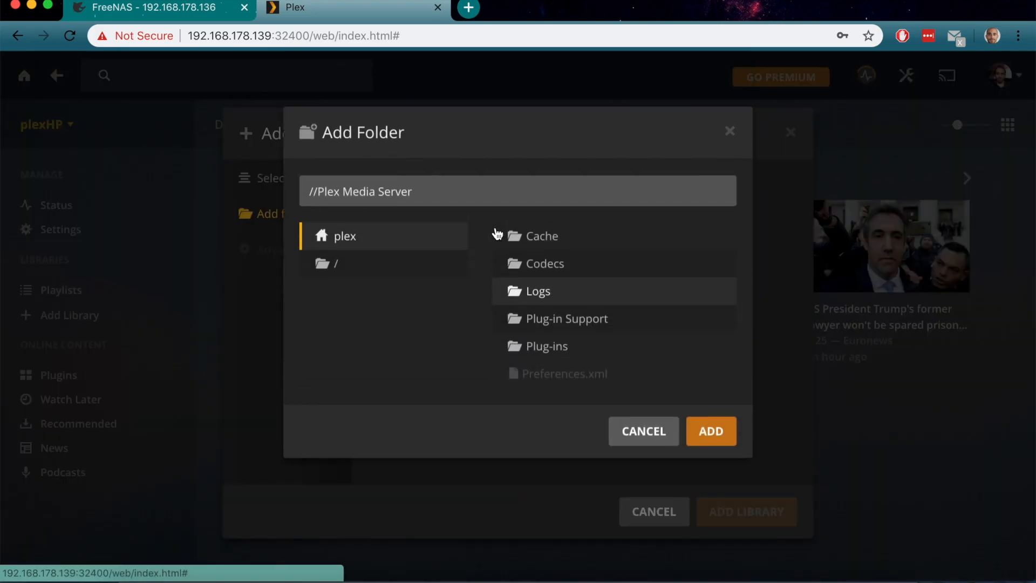
pyautogui.click(378, 261)
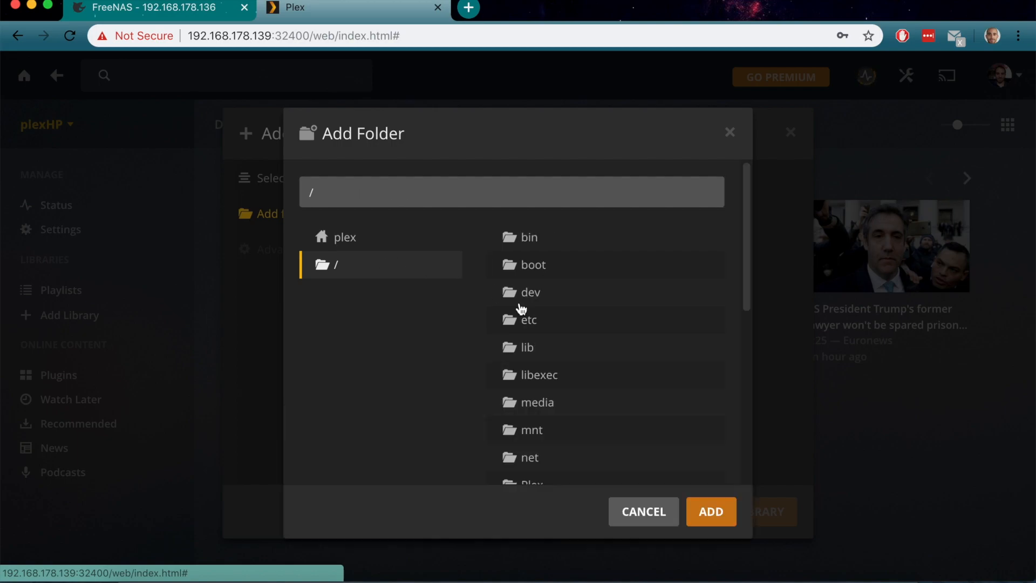
pyautogui.scroll(-5, 578, 385)
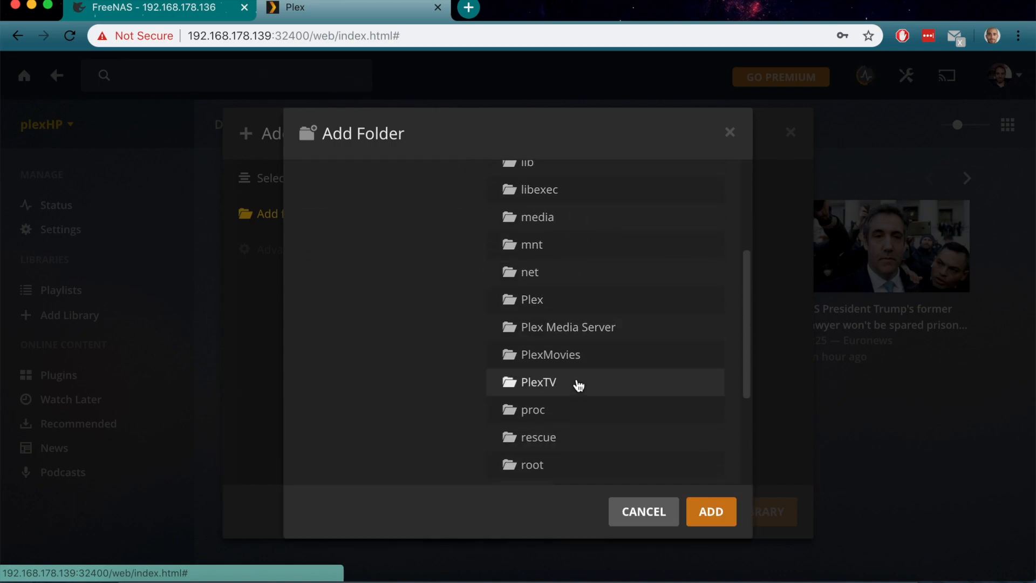
pyautogui.scroll(3, 579, 385)
pyautogui.scroll(3, 578, 386)
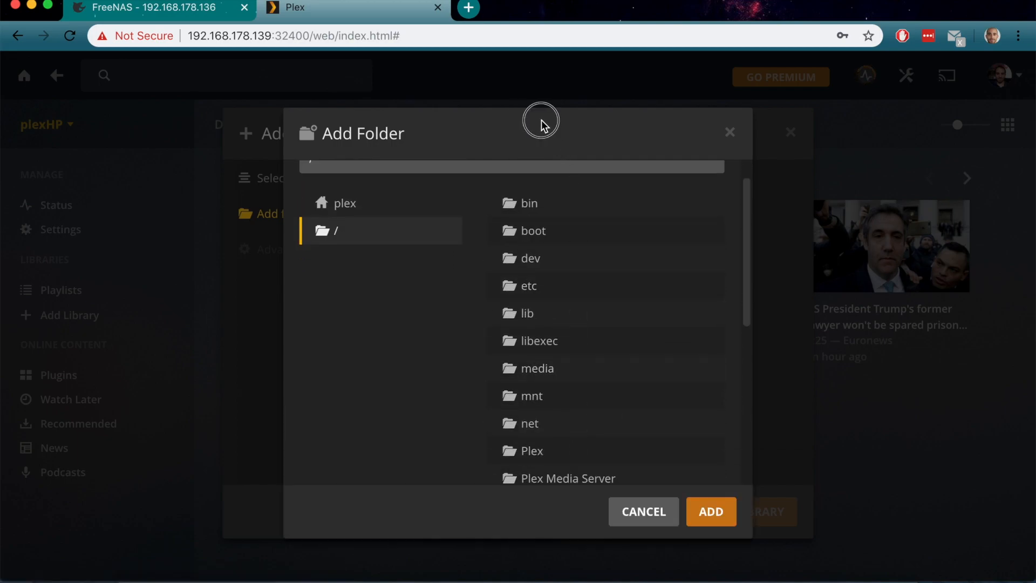
pyautogui.tripleClick(619, 137)
pyautogui.moveTo(619, 135); pyautogui.dragTo(593, 394)
pyautogui.scroll(-3, 593, 395)
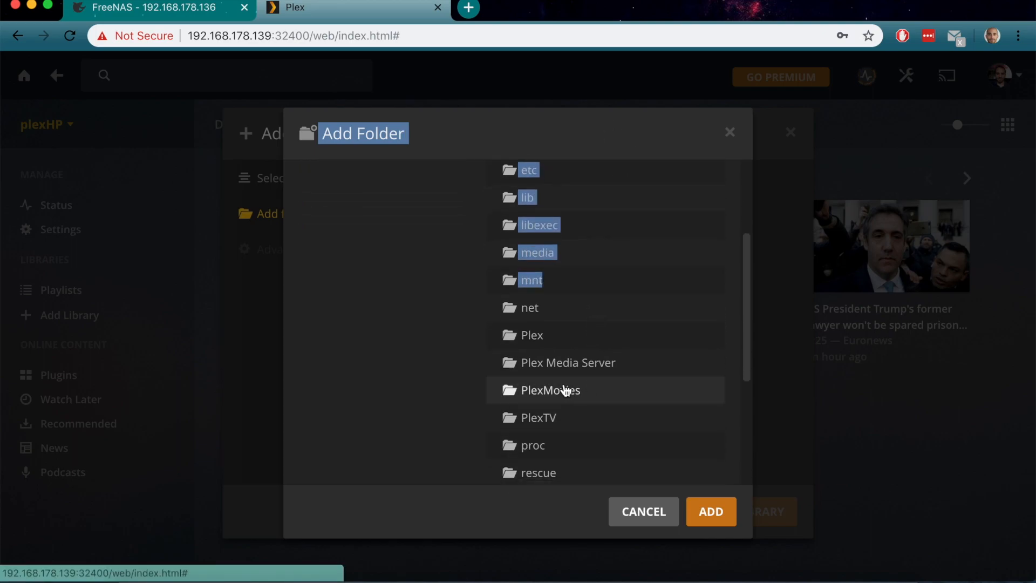
pyautogui.click(563, 388)
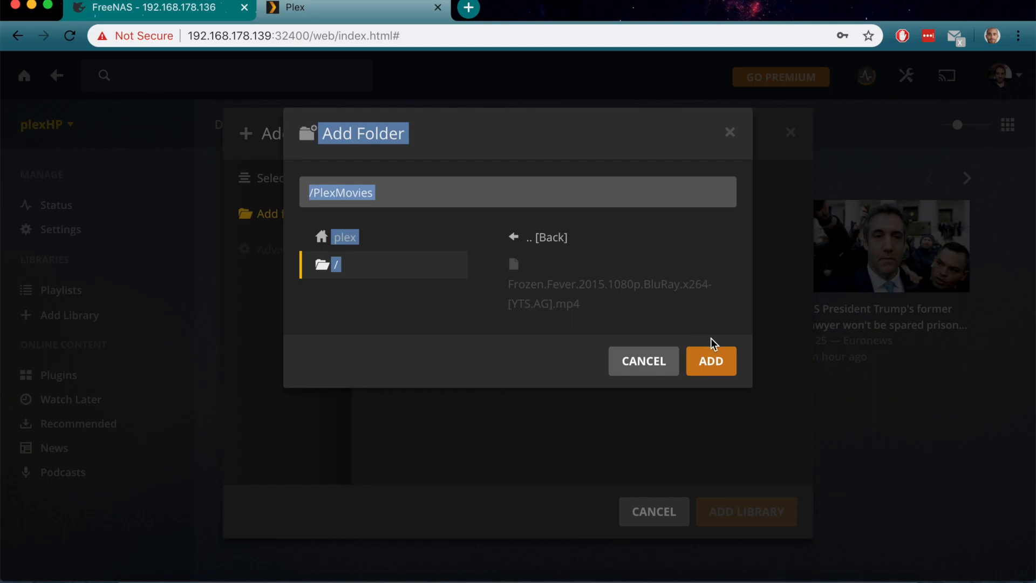
pyautogui.click(711, 356)
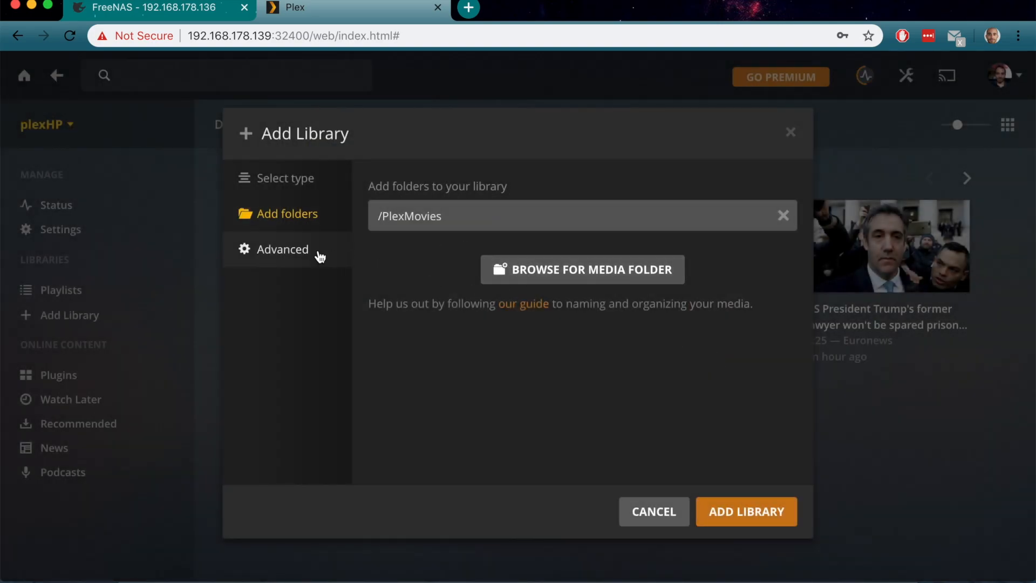
pyautogui.click(315, 253)
pyautogui.click(753, 512)
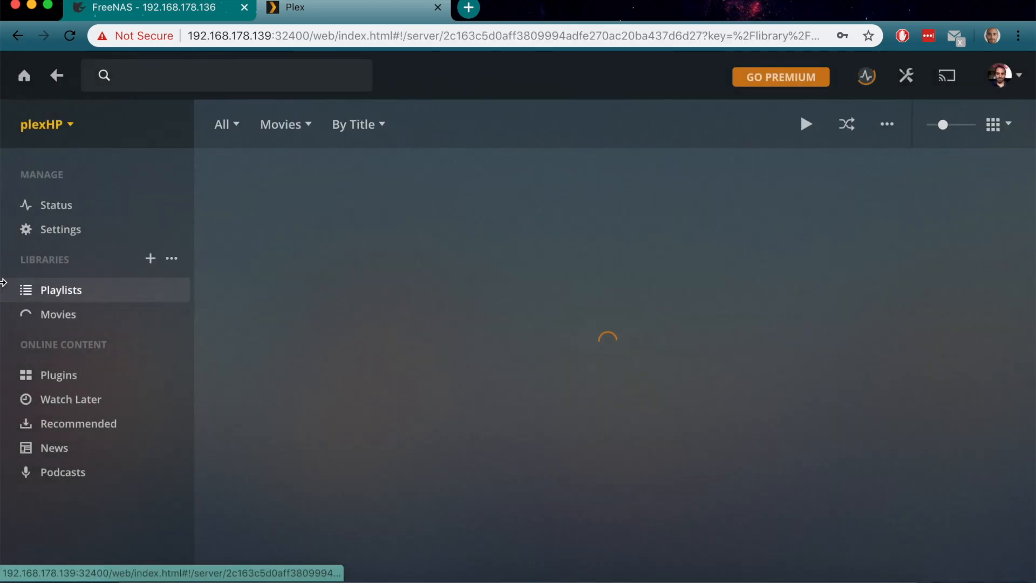
# Start a TV Shows library and browse the server to the PlexTV folder
pyautogui.click(149, 254)
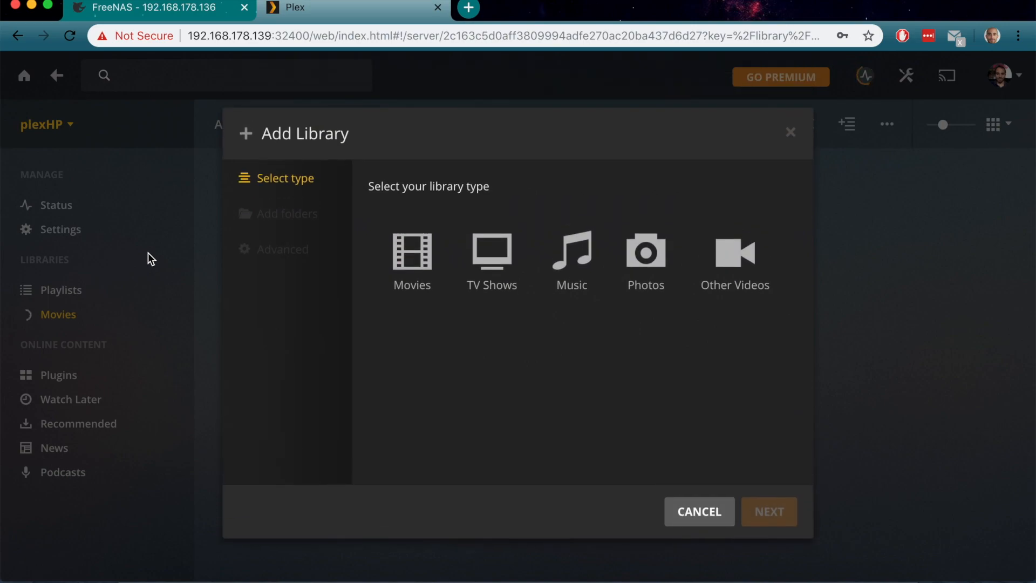
pyautogui.click(457, 268)
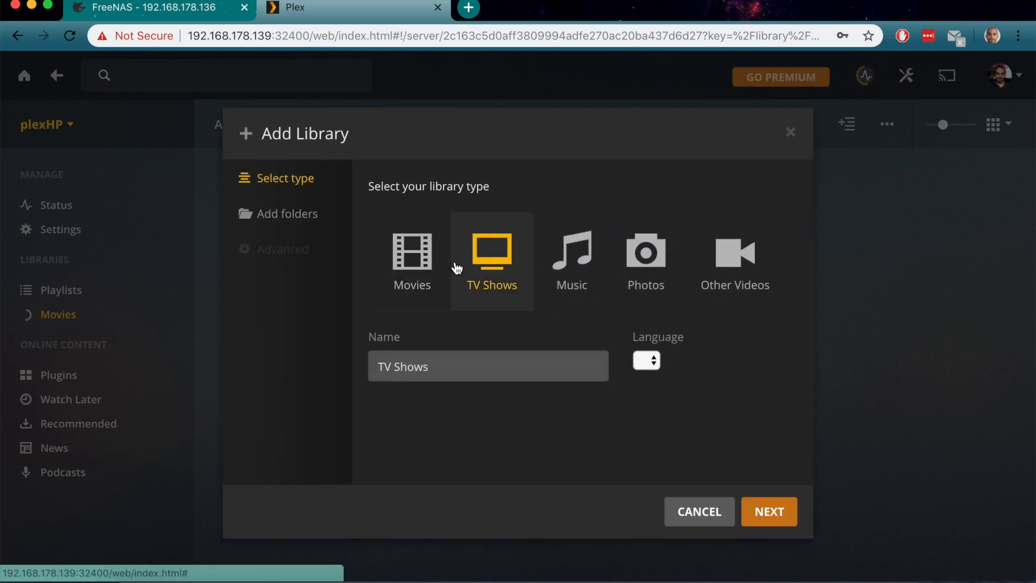
pyautogui.click(283, 217)
pyautogui.click(569, 231)
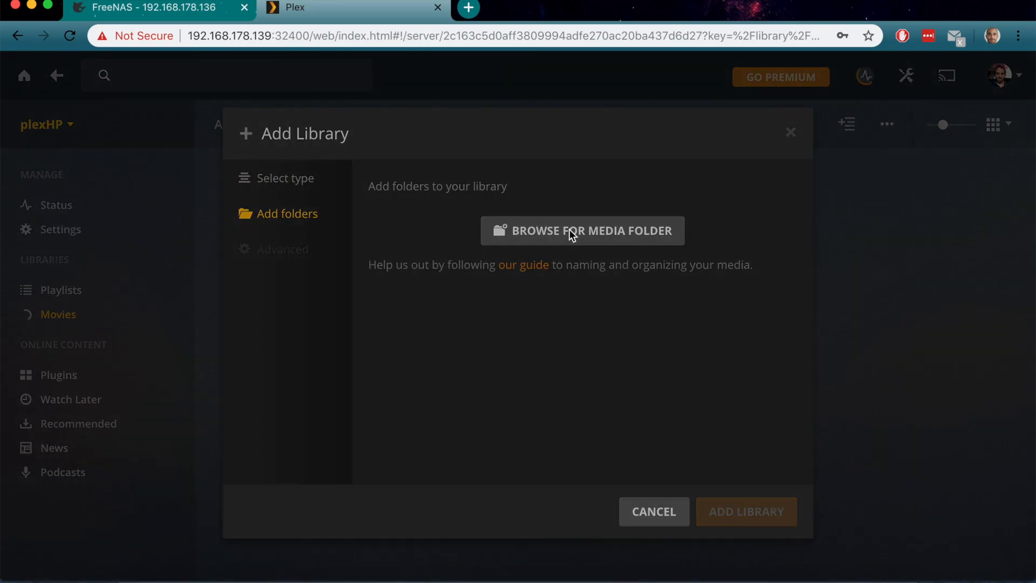
pyautogui.click(381, 273)
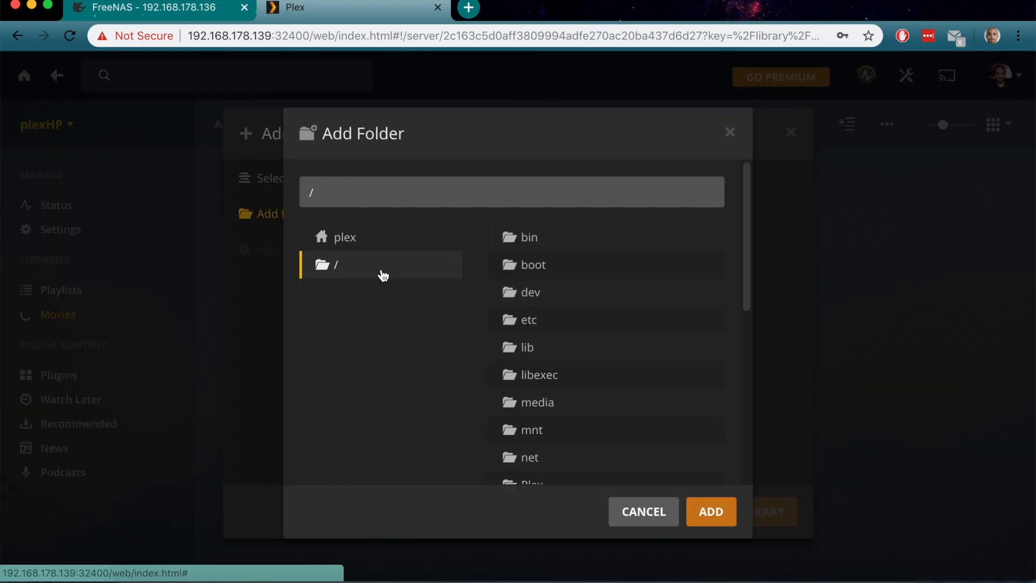
pyautogui.scroll(-5, 578, 374)
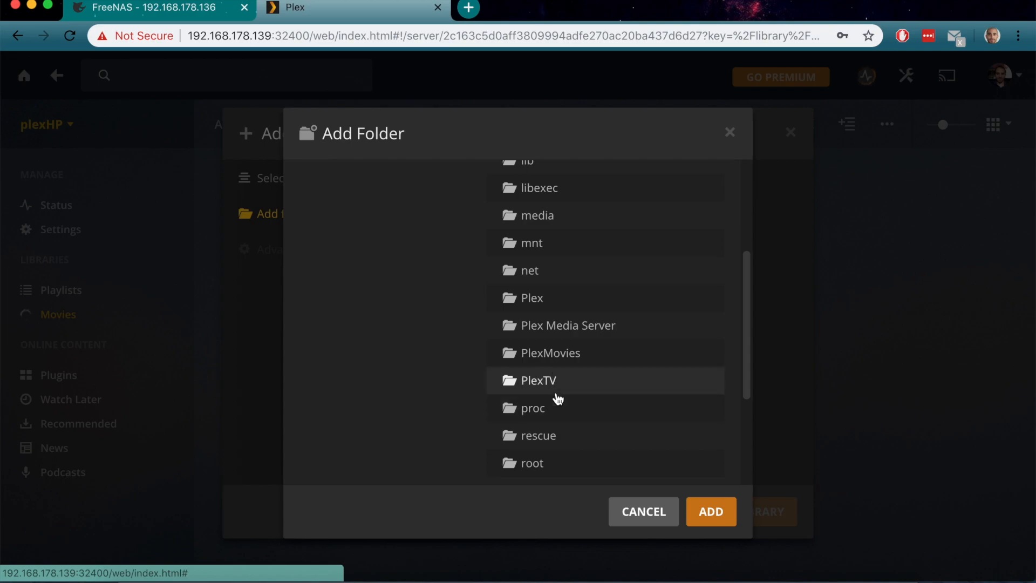
pyautogui.click(546, 386)
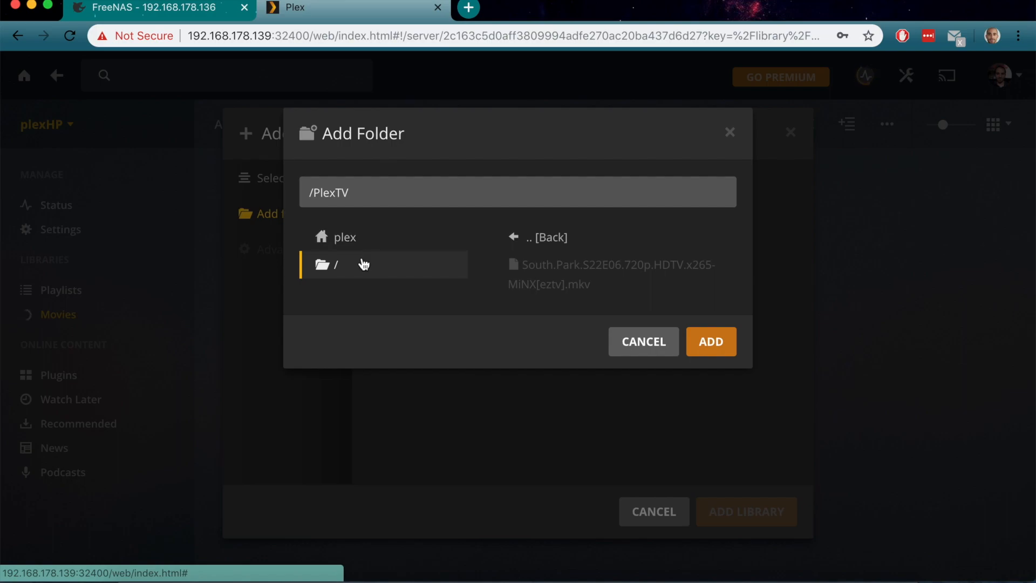
# Navigate from the plex home folder back to / and add the root as the library folder
pyautogui.click(348, 241)
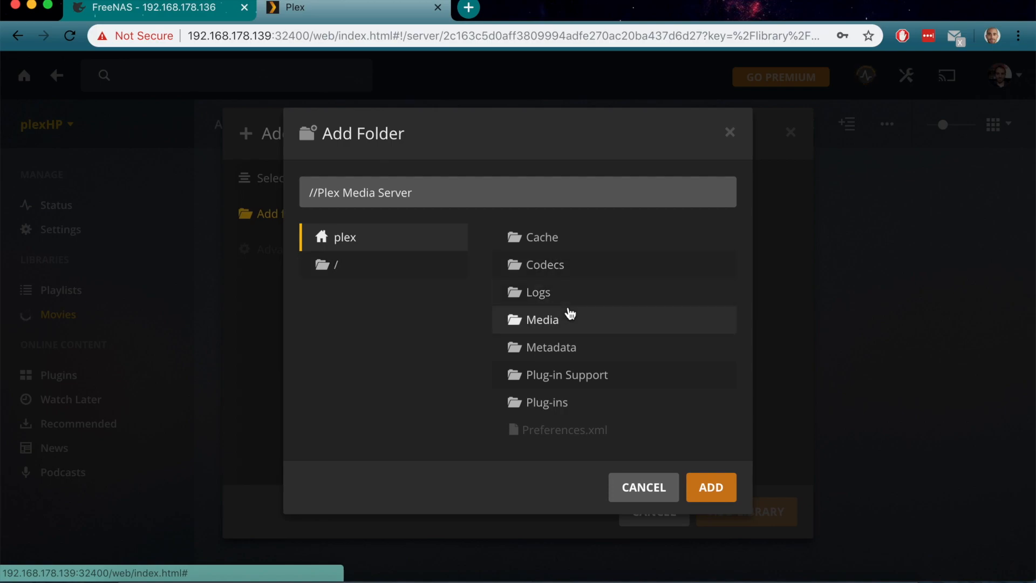
pyautogui.click(394, 273)
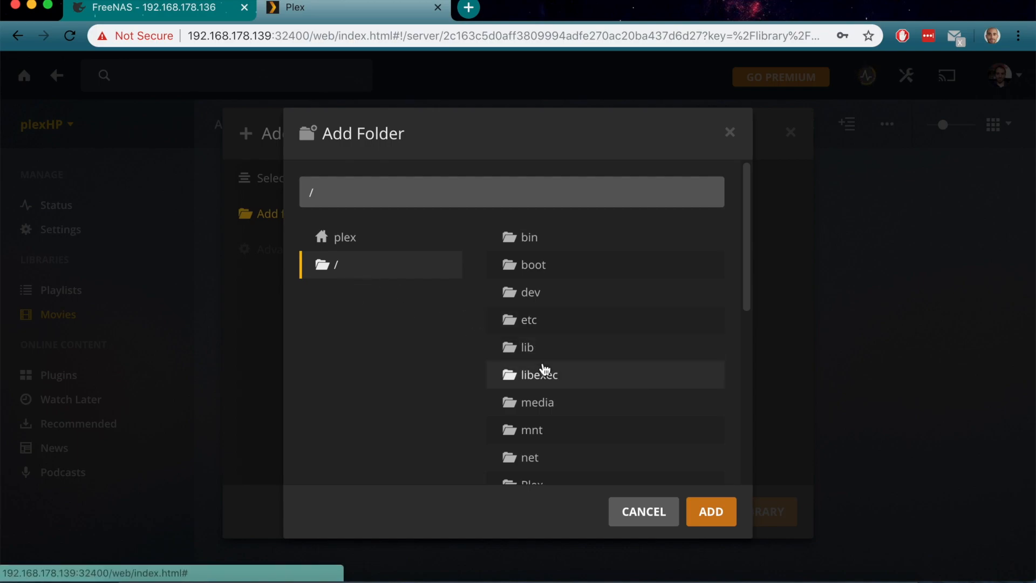
pyautogui.scroll(-8, 698, 444)
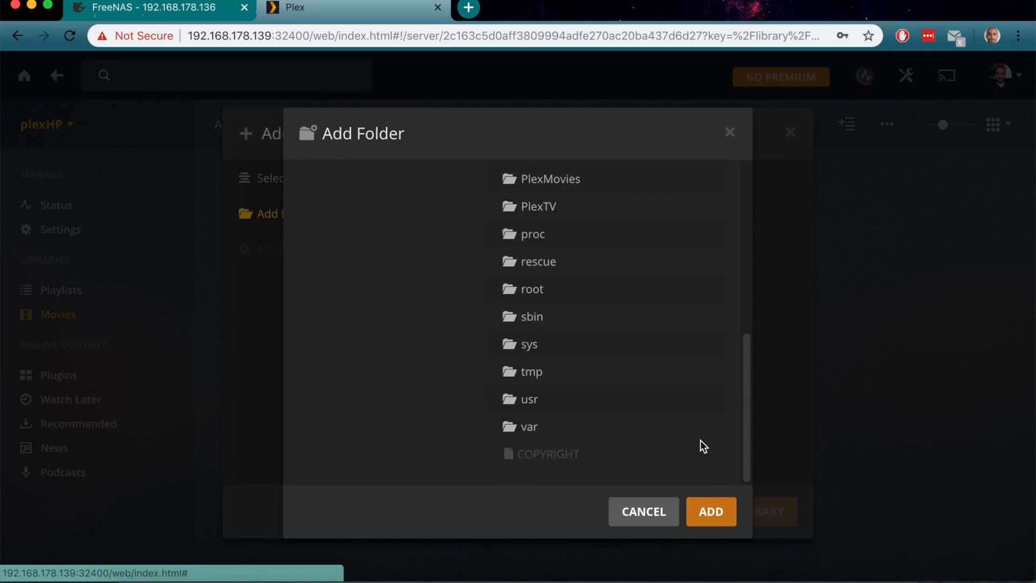
pyautogui.click(699, 512)
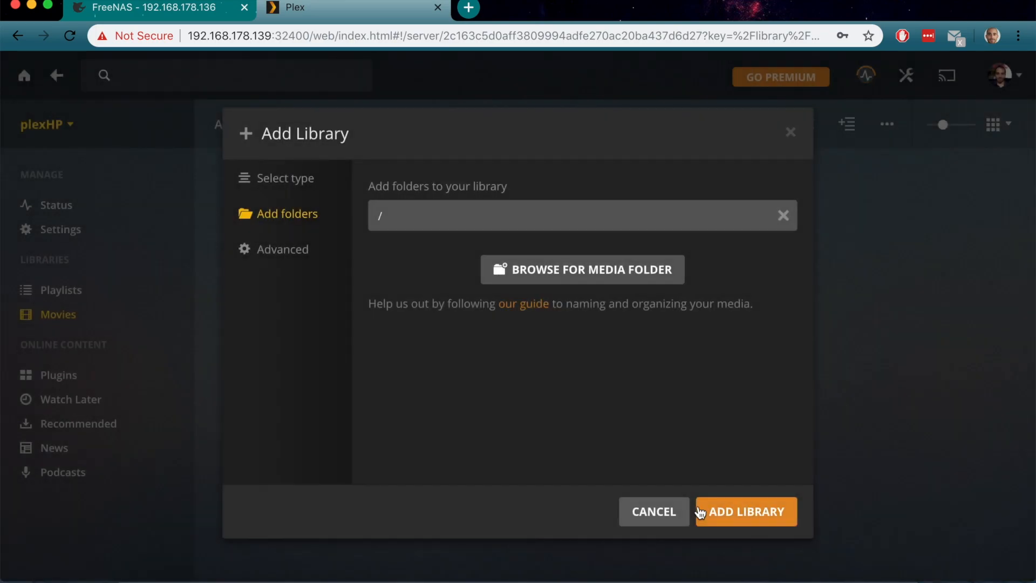
# Create the TV Shows library, confirm Movies lists Frozen Fever, then return to TV Shows
pyautogui.click(705, 511)
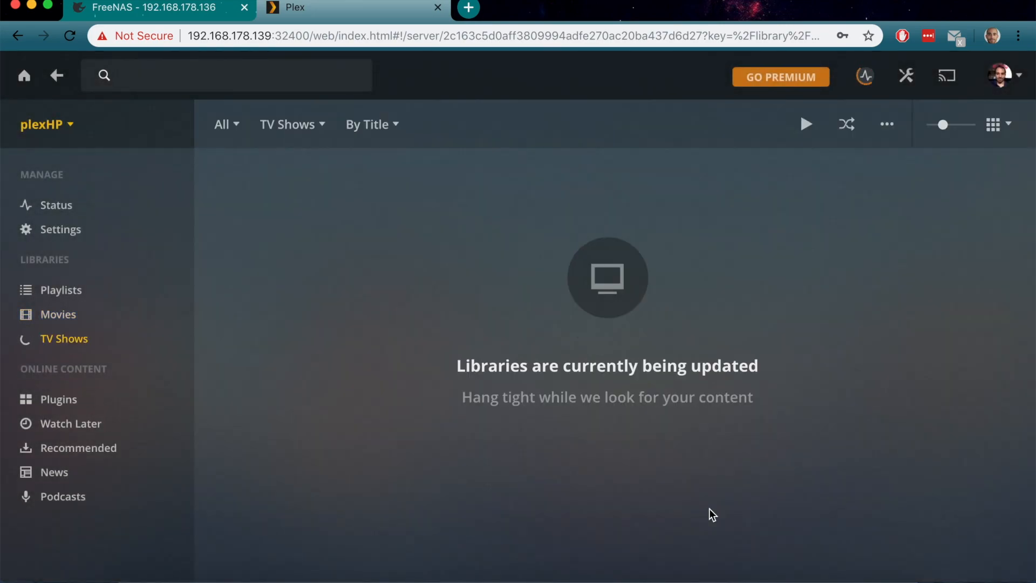
pyautogui.click(77, 312)
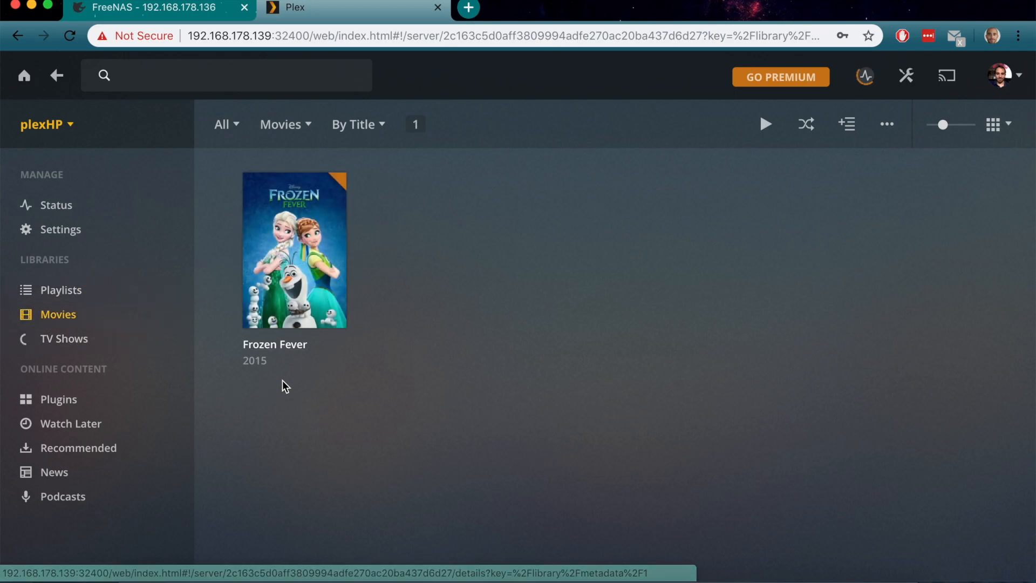
pyautogui.click(105, 346)
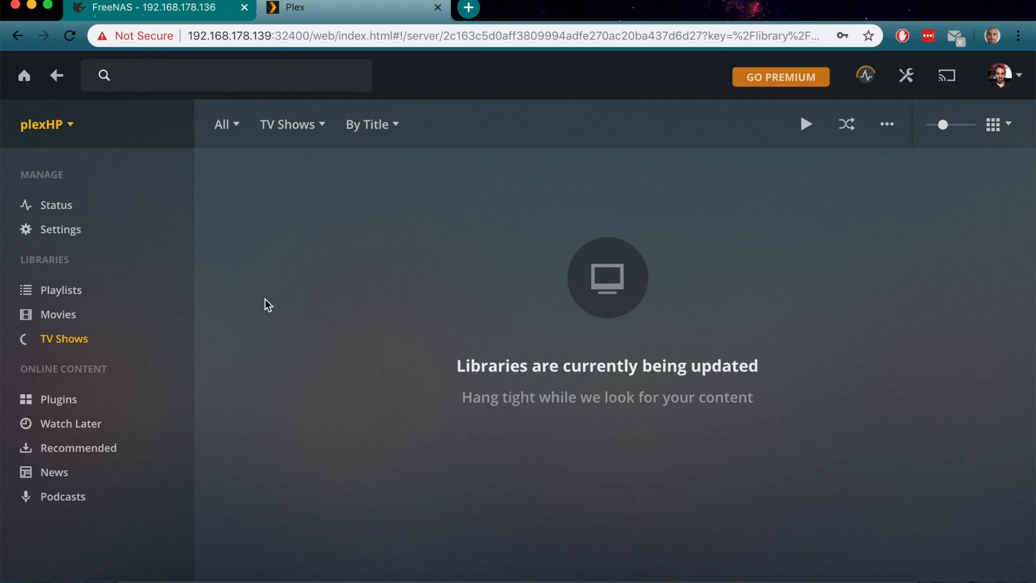
# Edit the TV Shows library to add /PlexTV as a second folder beside /, and save
pyautogui.moveTo(163, 341)
pyautogui.click(177, 340)
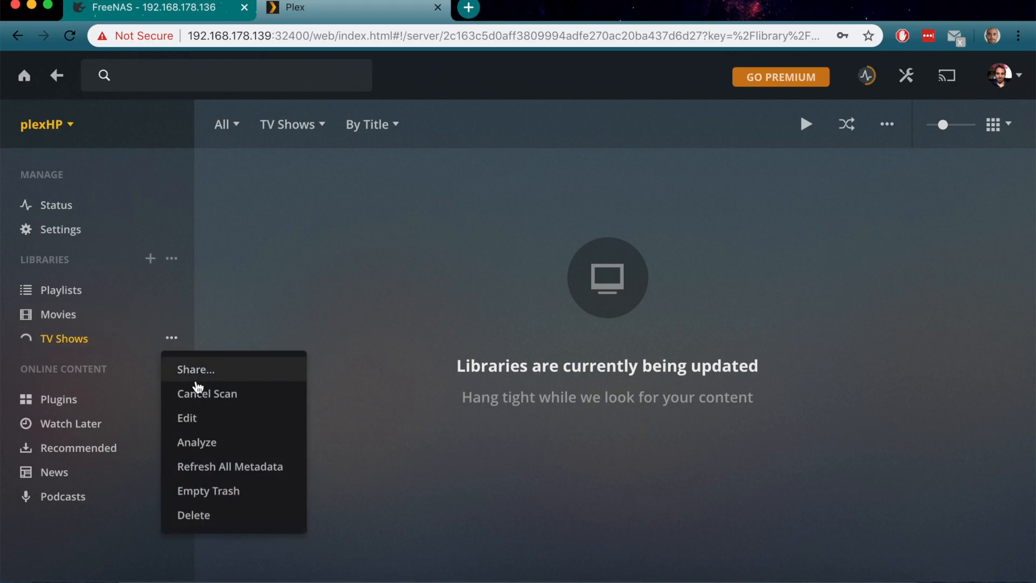
pyautogui.click(214, 417)
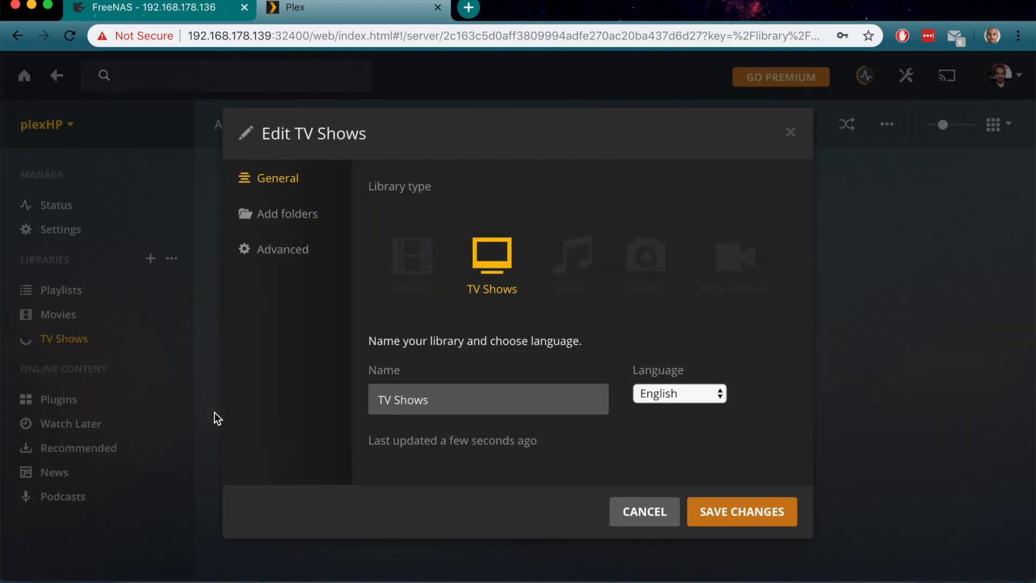
pyautogui.click(305, 214)
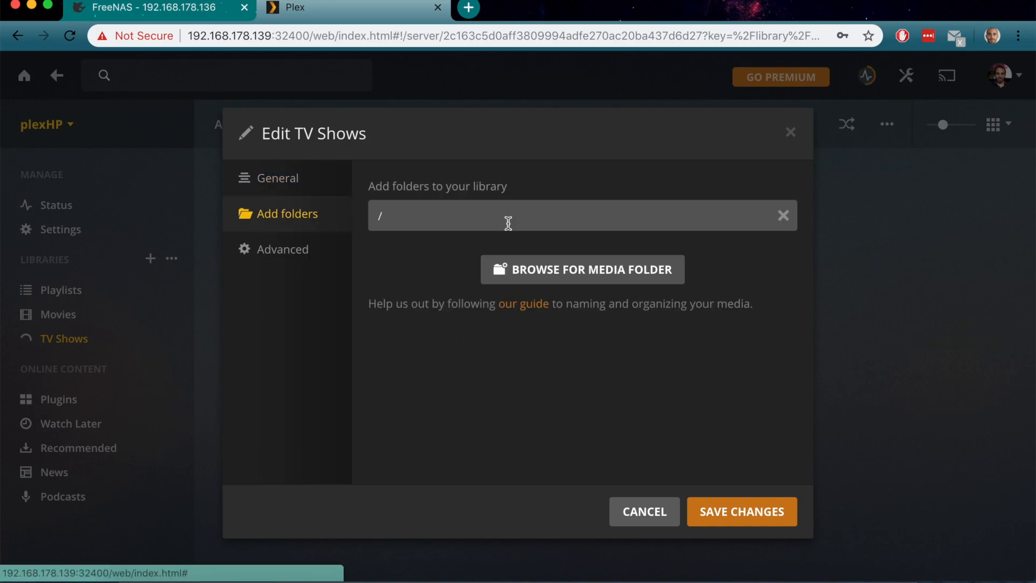
pyautogui.click(550, 269)
pyautogui.click(417, 273)
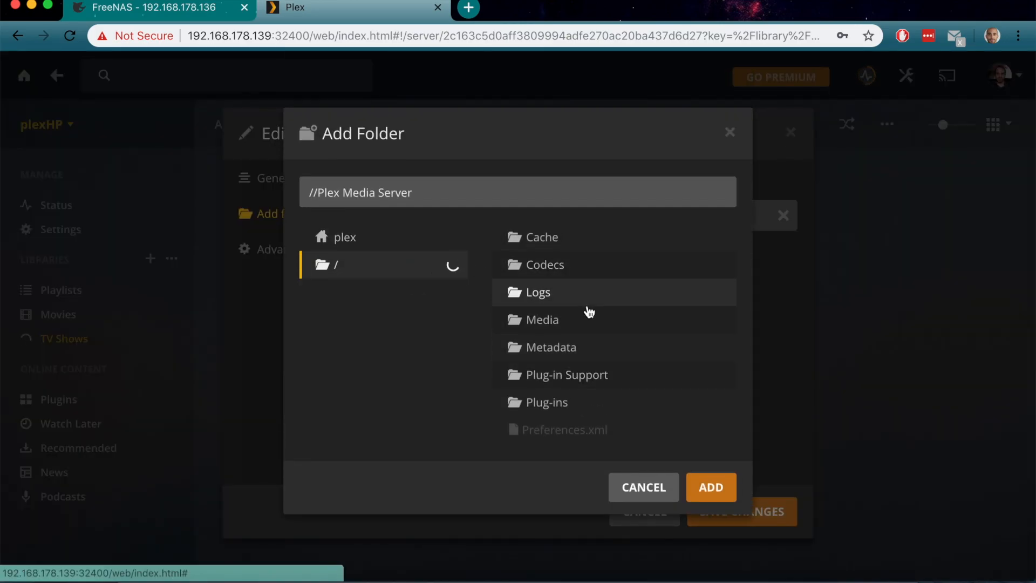
pyautogui.scroll(-4, 585, 307)
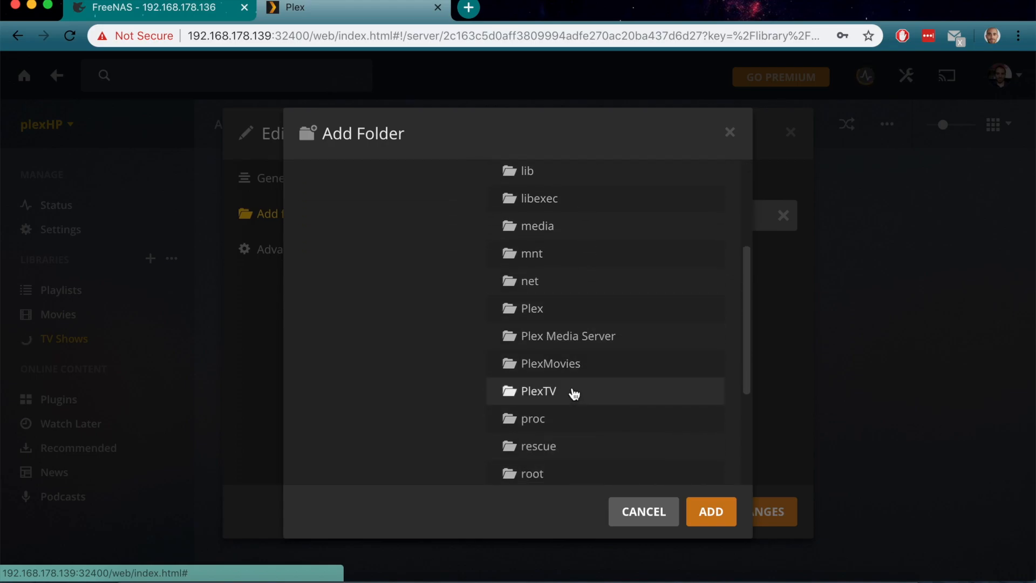
pyautogui.click(573, 392)
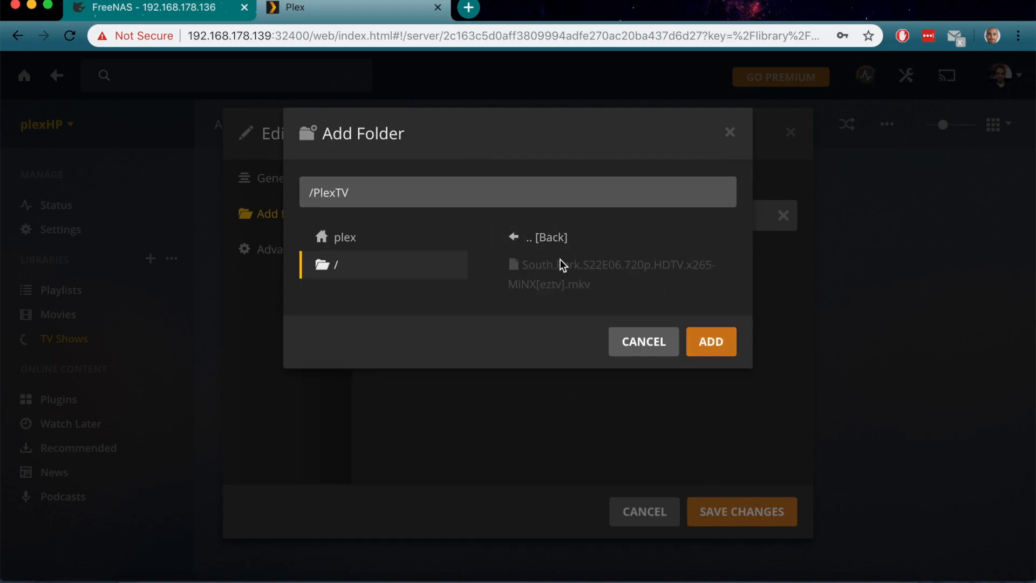
pyautogui.click(710, 341)
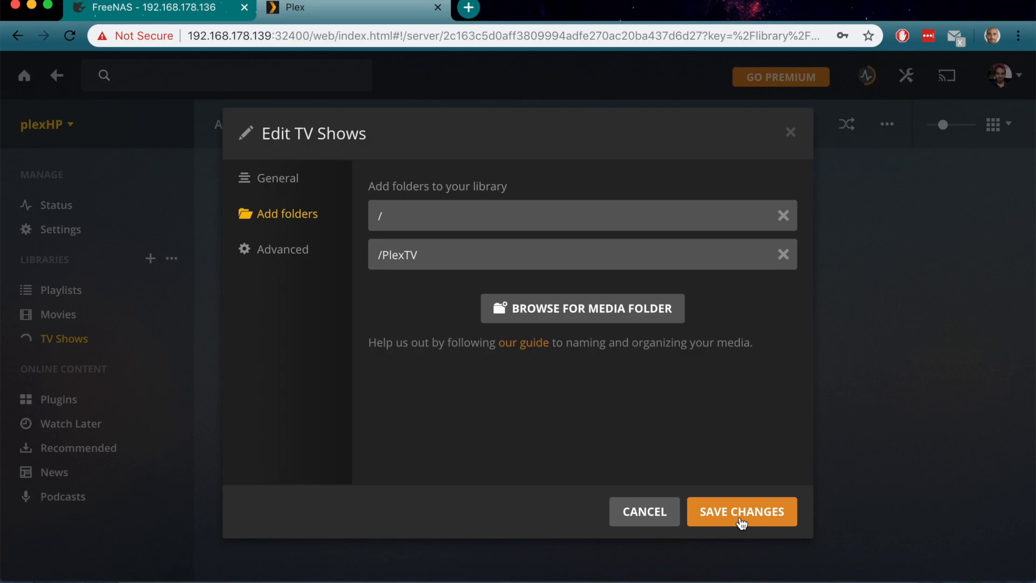
pyautogui.click(740, 516)
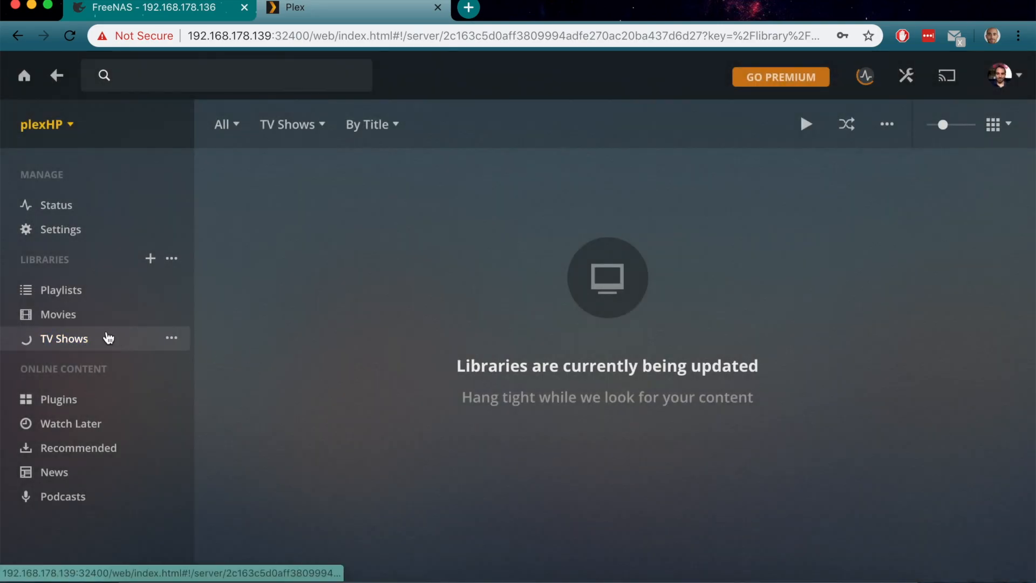
# Check the Movies and TV Shows libraries and review the Plextv show's details
pyautogui.click(93, 323)
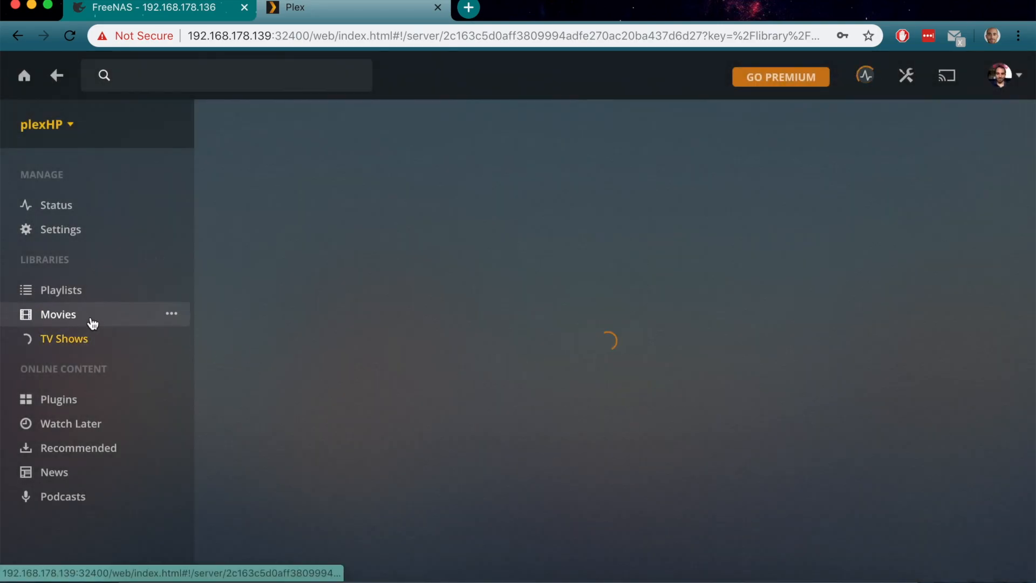
pyautogui.click(110, 344)
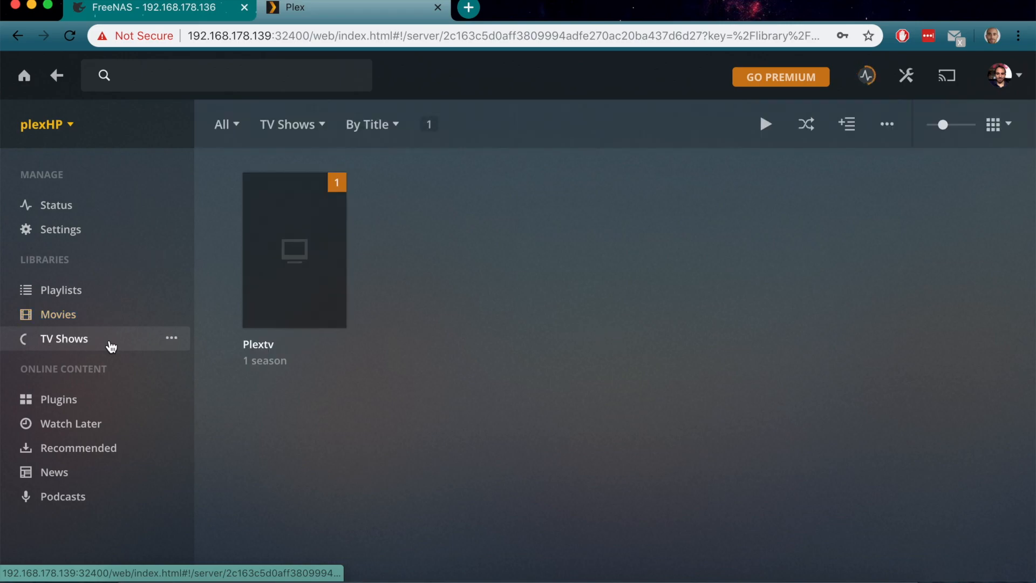
pyautogui.click(295, 346)
pyautogui.scroll(-2, 640, 360)
pyautogui.scroll(2, 640, 361)
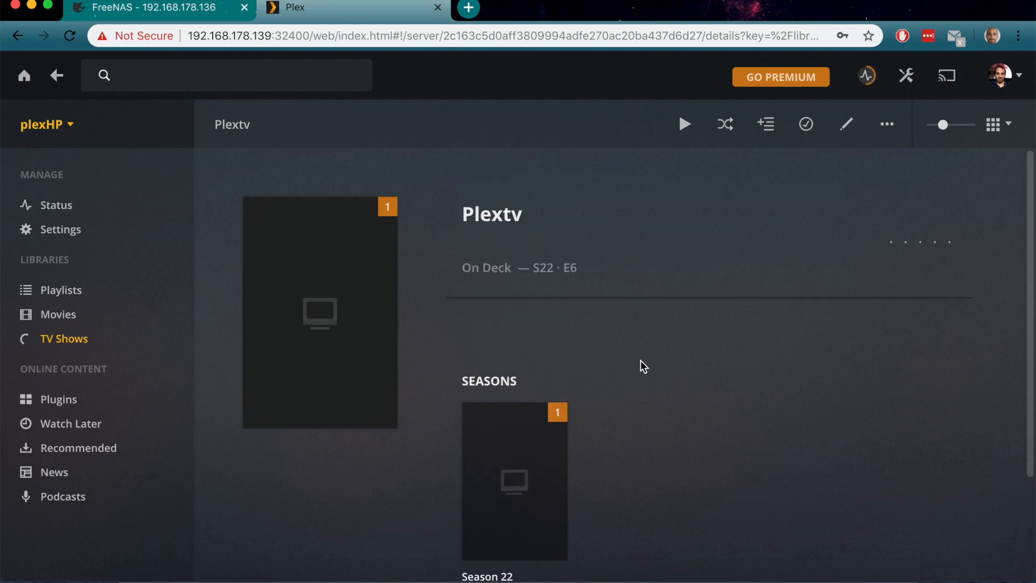
pyautogui.click(108, 311)
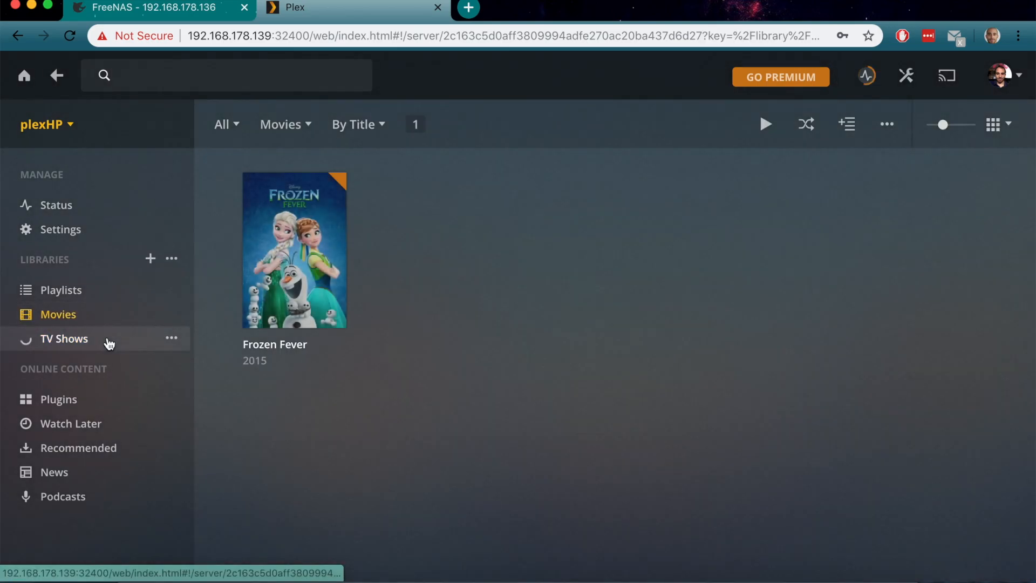
pyautogui.click(109, 339)
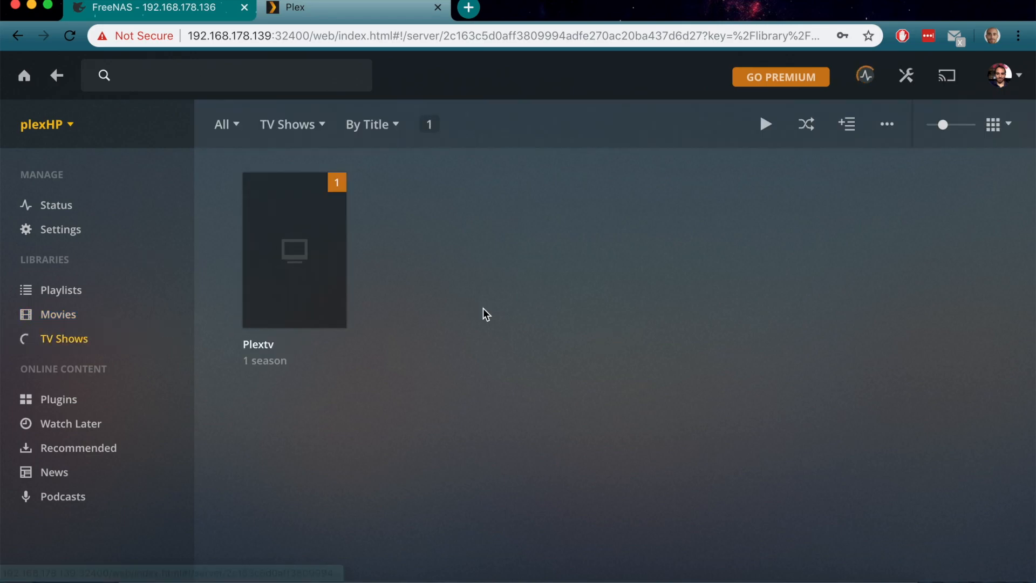
# Open the Plextv show's Match dialog, cancel without changes, and switch to the FreeNAS page
pyautogui.click(334, 315)
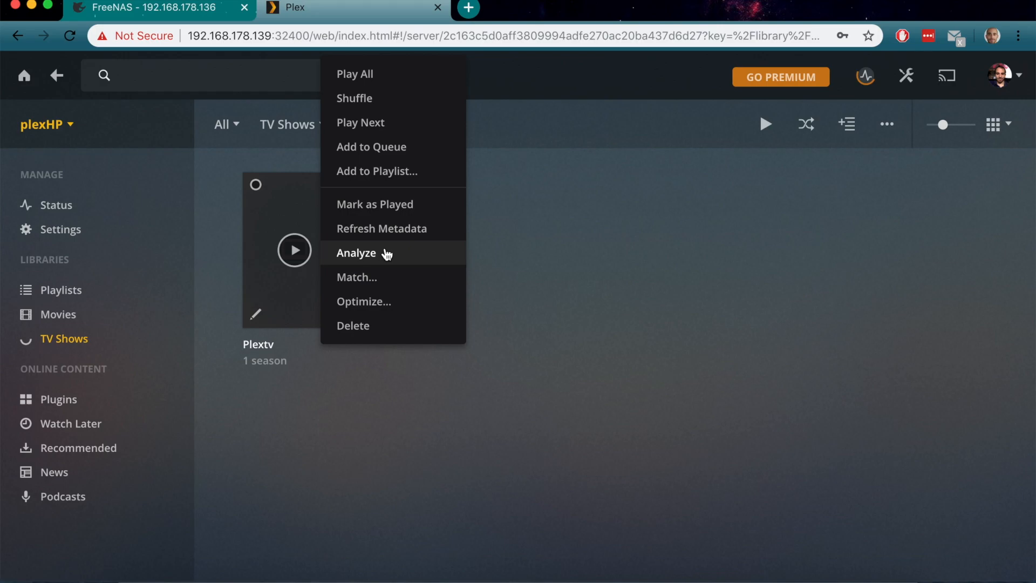
pyautogui.click(406, 275)
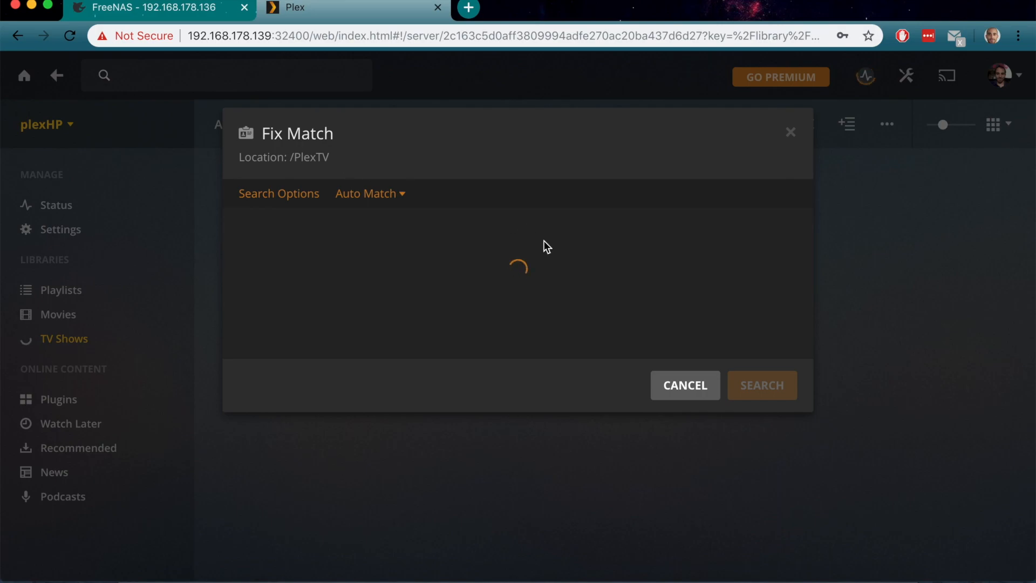
pyautogui.click(681, 384)
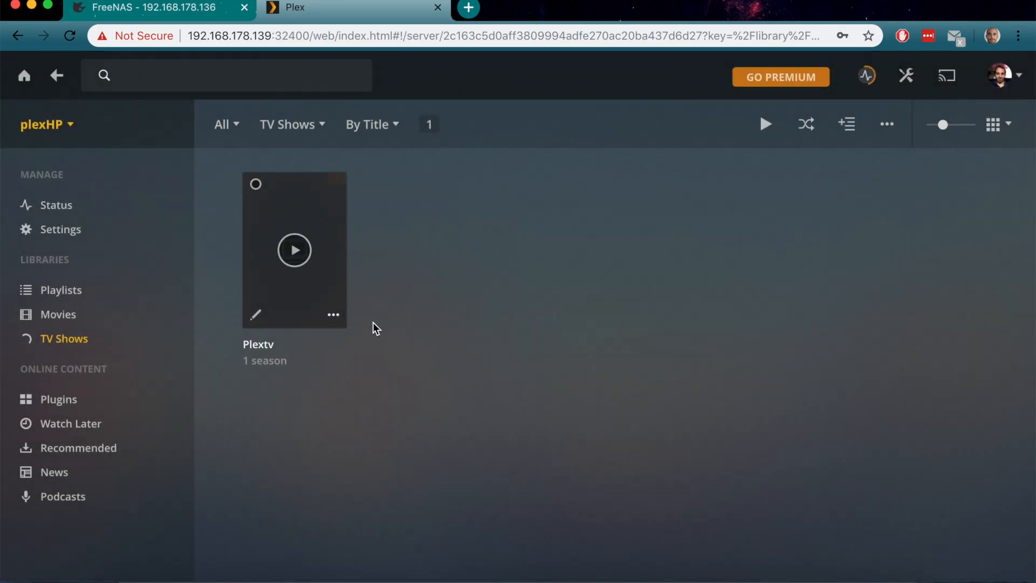
pyautogui.click(187, 15)
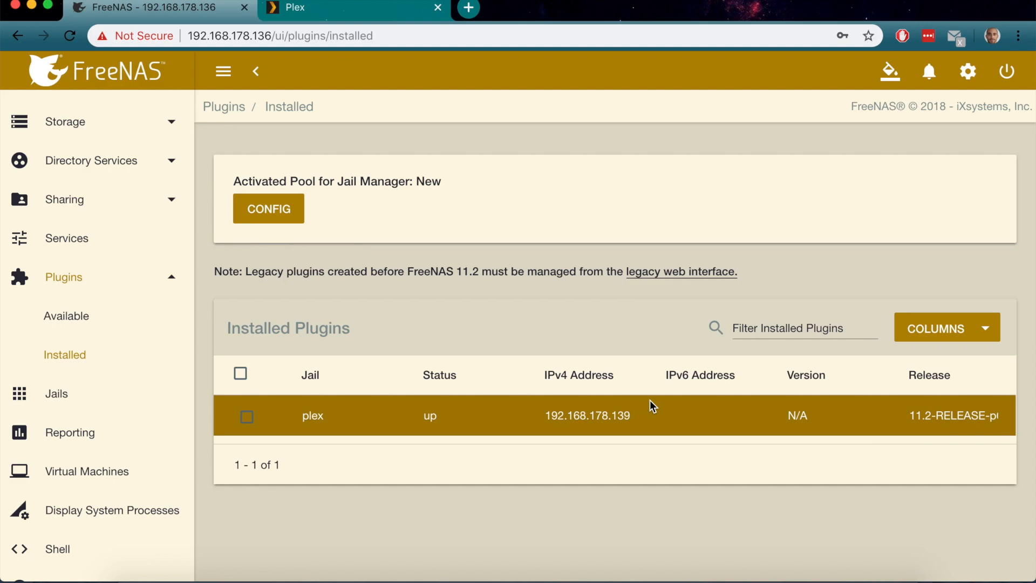
# Go back to Plex Web's TV Shows library showing Plextv with one season
pyautogui.click(335, 14)
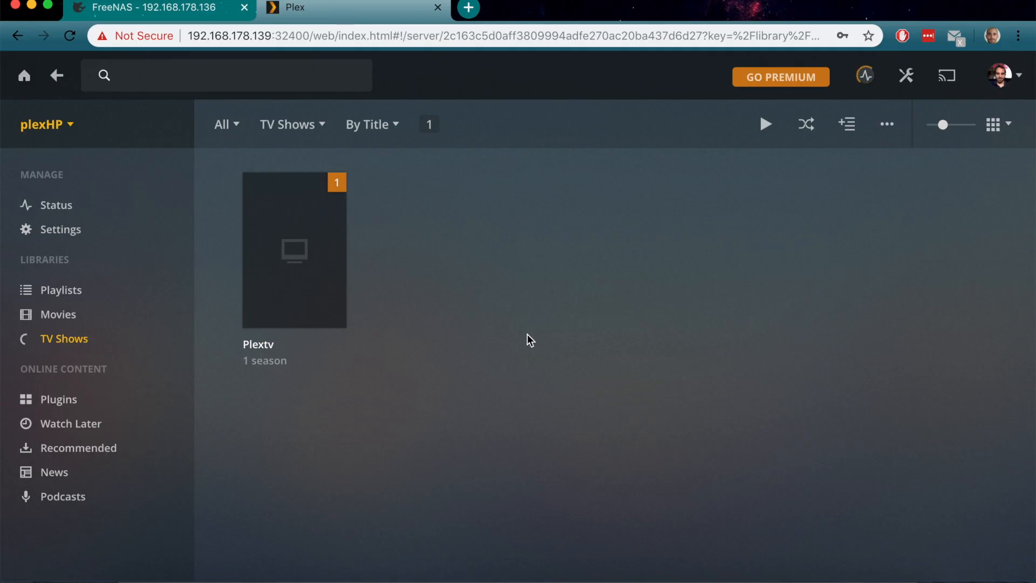